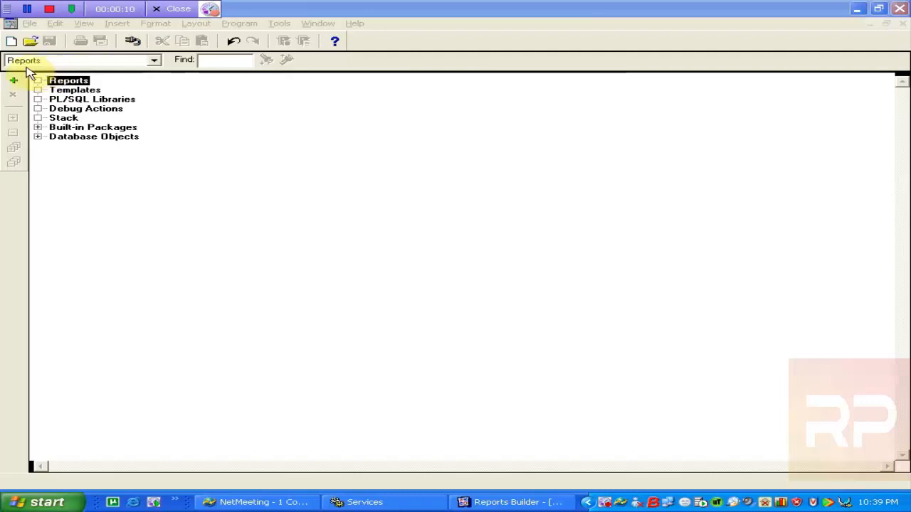
Start a new report twice and cancel both times, leaving the Reports node empty
{"action": "left_click", "coordinate": [16, 83]}
{"action": "left_click", "coordinate": [16, 83]}
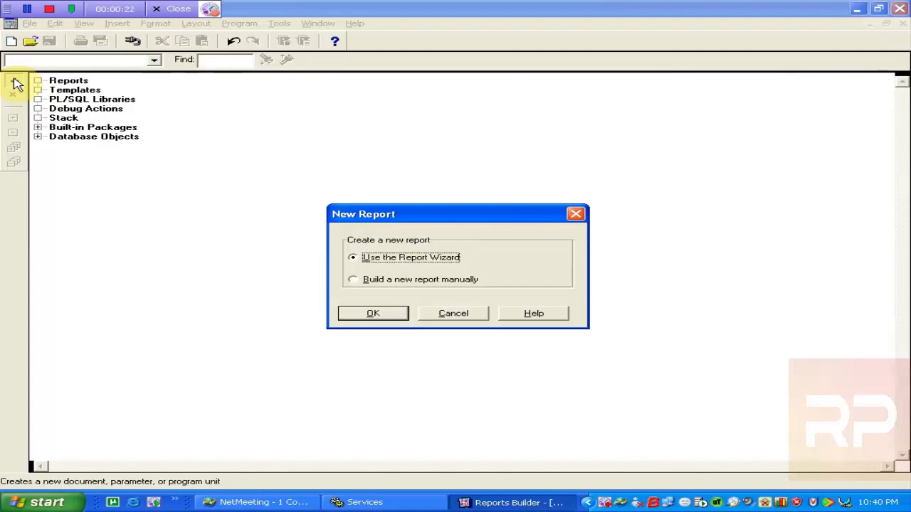
{"action": "left_click", "coordinate": [452, 317]}
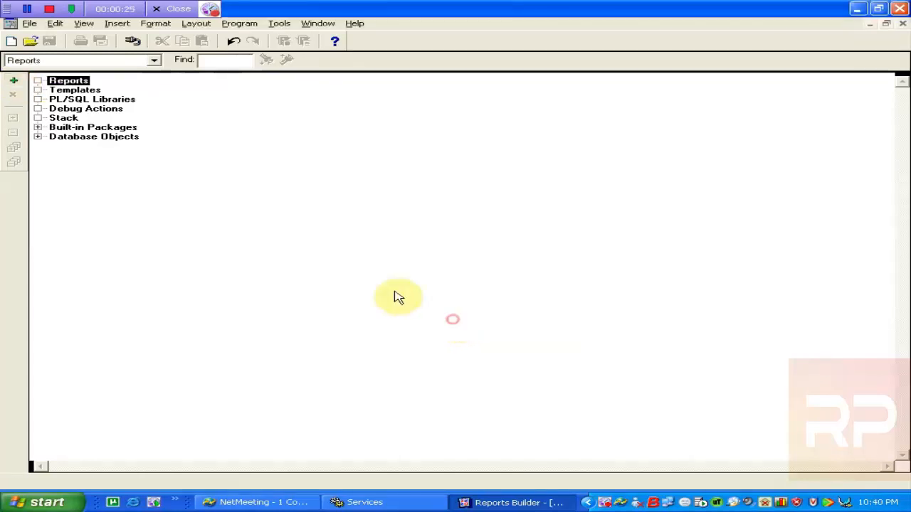
{"action": "left_click", "coordinate": [14, 82]}
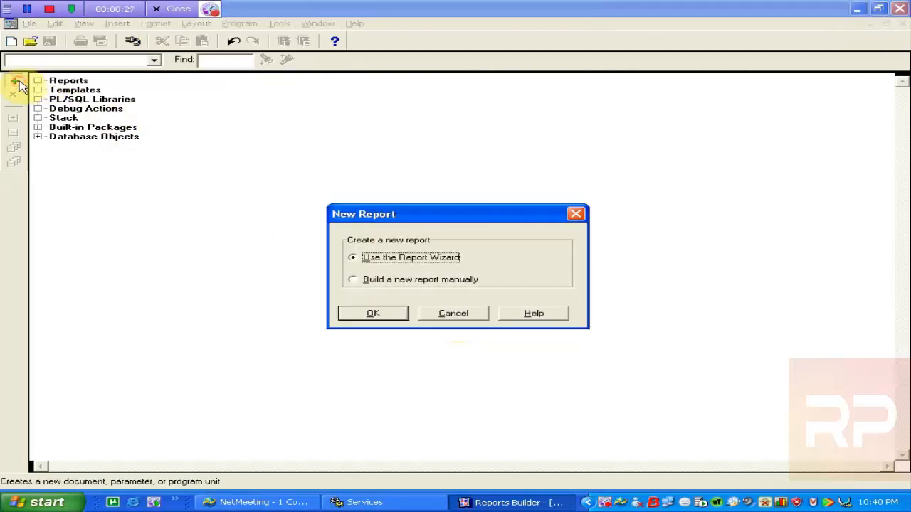
{"action": "left_click", "coordinate": [459, 320]}
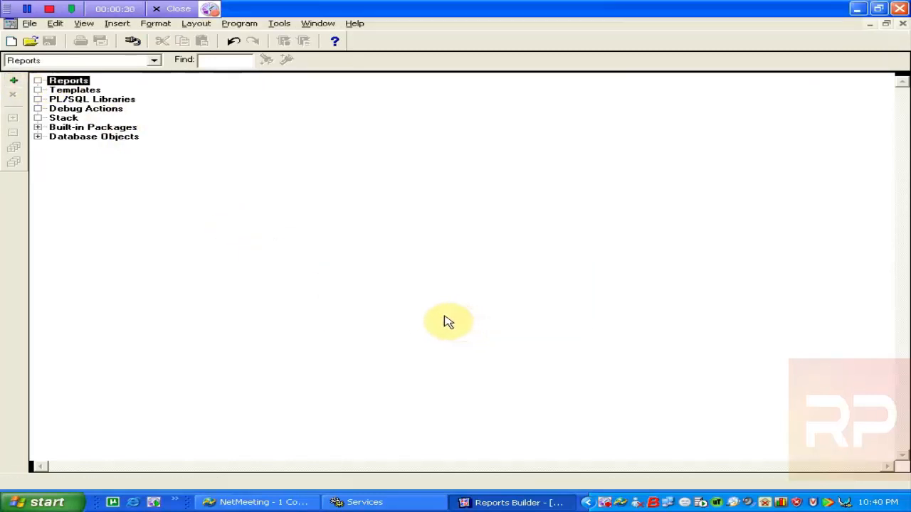
Browse SCOTT's Tables and Views under Database Objects, then collapse SCOTT and select Reports
{"action": "left_click", "coordinate": [37, 137]}
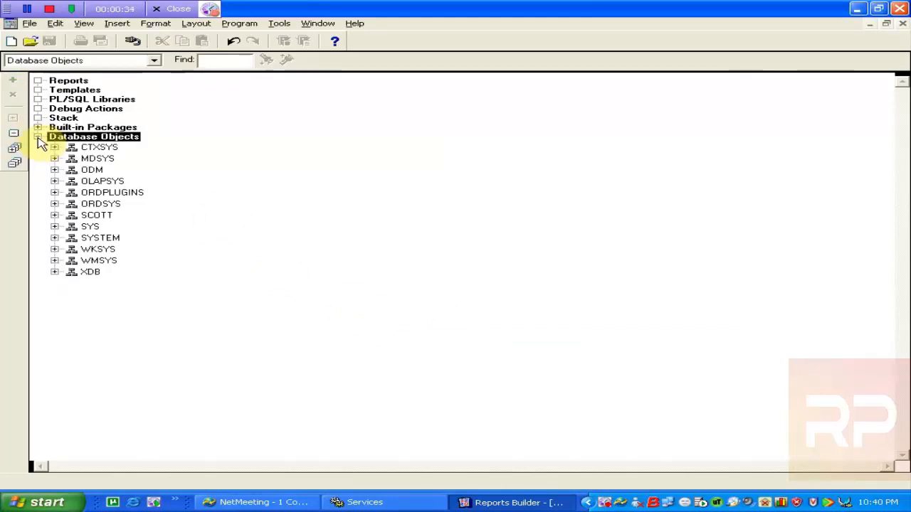
{"action": "left_click", "coordinate": [55, 215]}
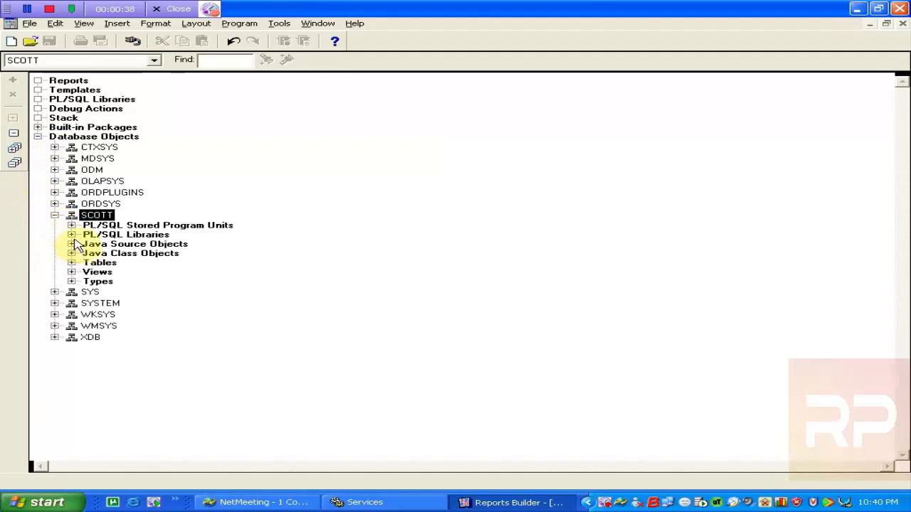
{"action": "left_click", "coordinate": [72, 263]}
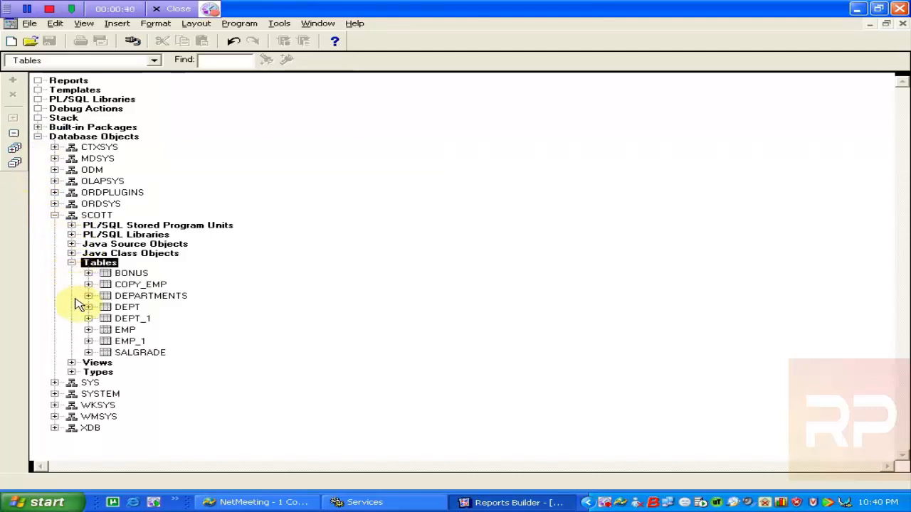
{"action": "left_click", "coordinate": [71, 363]}
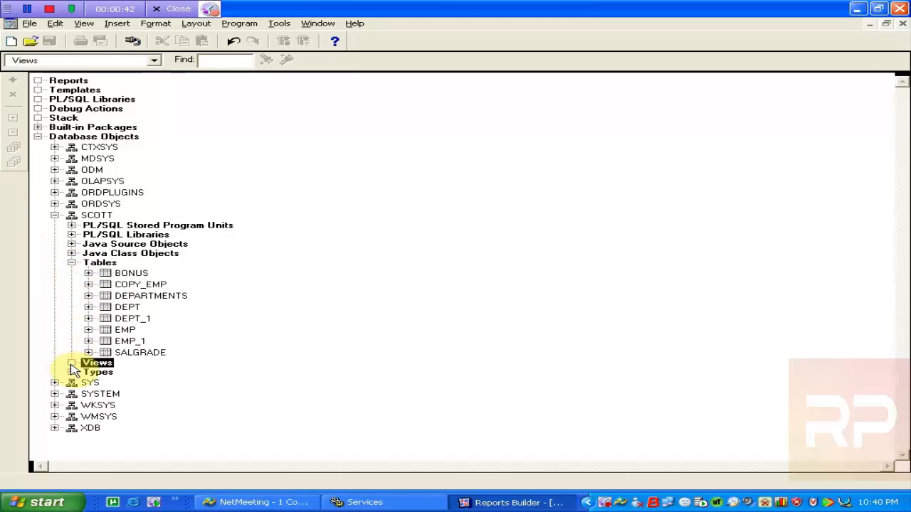
{"action": "left_click", "coordinate": [57, 218]}
{"action": "left_click", "coordinate": [56, 217]}
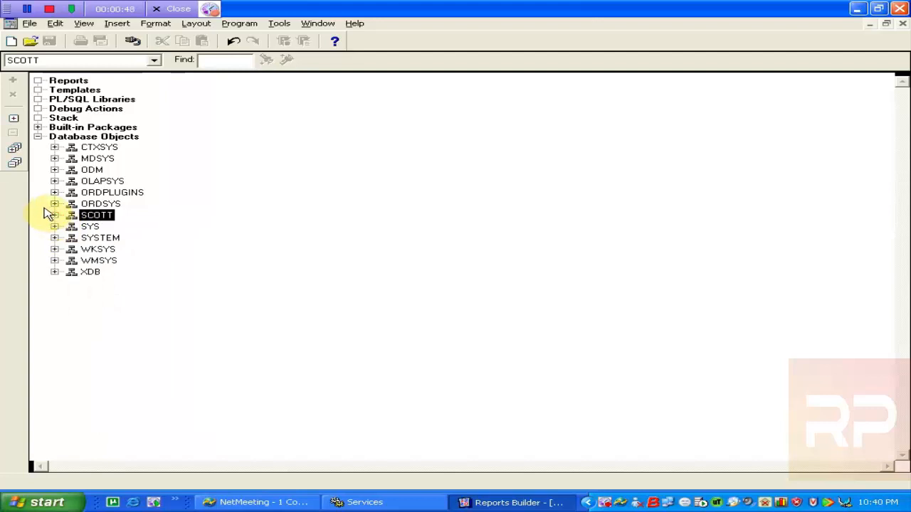
{"action": "left_click", "coordinate": [62, 81]}
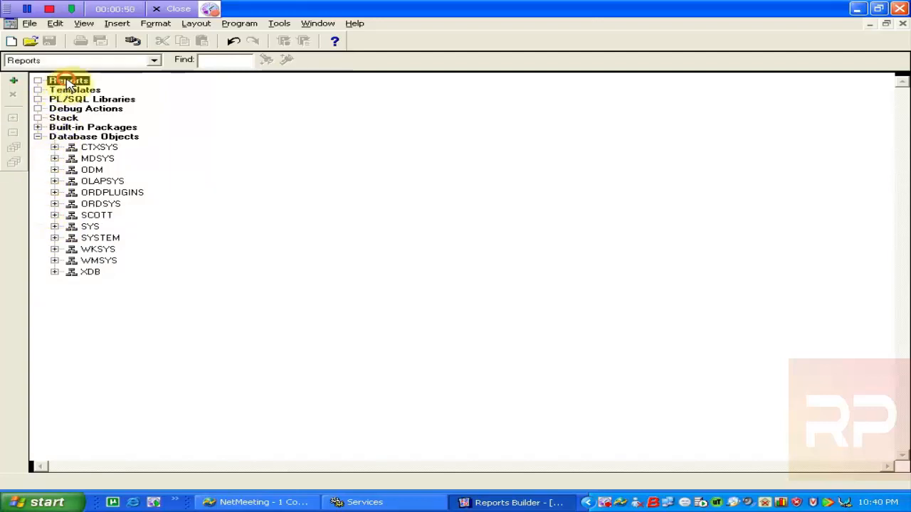
Launch the Report Wizard with a paper-only layout and pick the Group Above style
{"action": "left_click", "coordinate": [13, 81]}
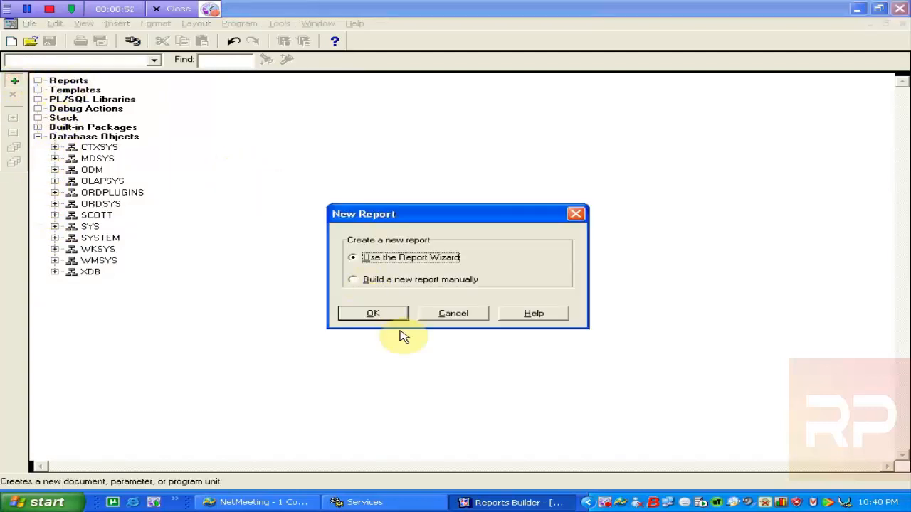
{"action": "left_click", "coordinate": [370, 316]}
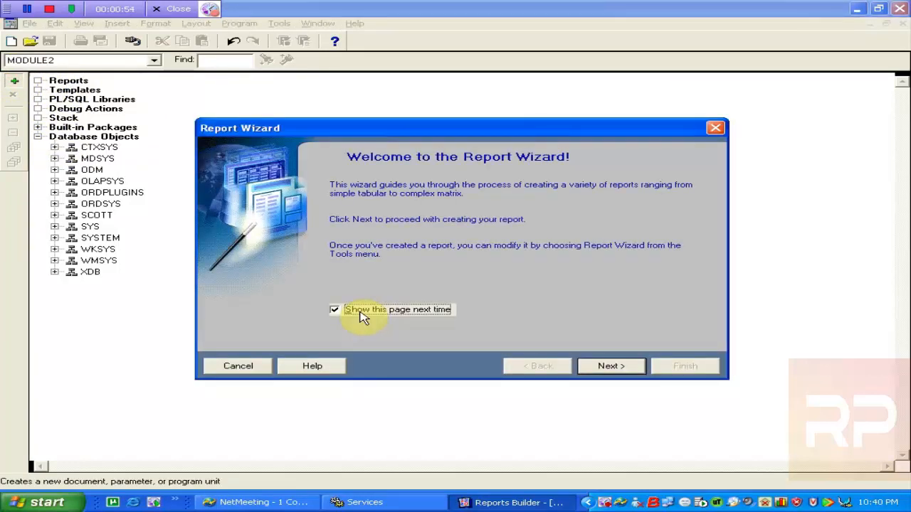
{"action": "left_click", "coordinate": [607, 367]}
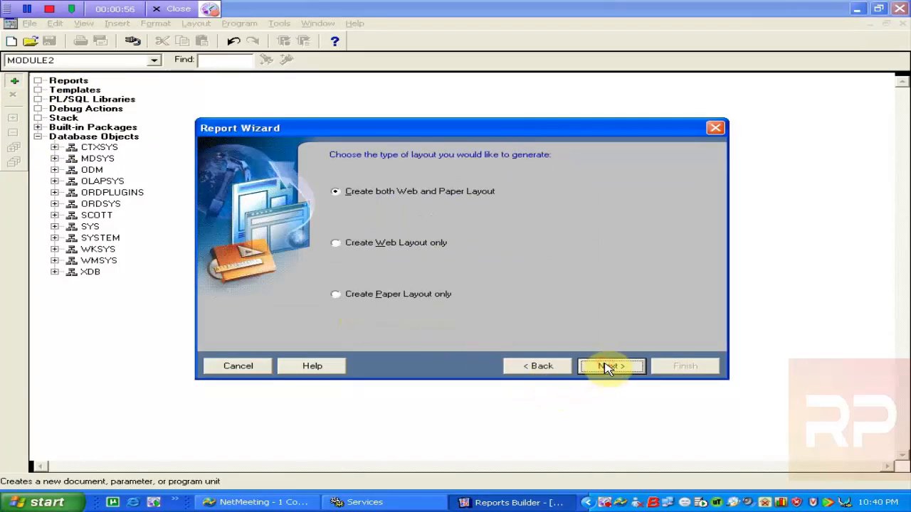
{"action": "left_click", "coordinate": [362, 299]}
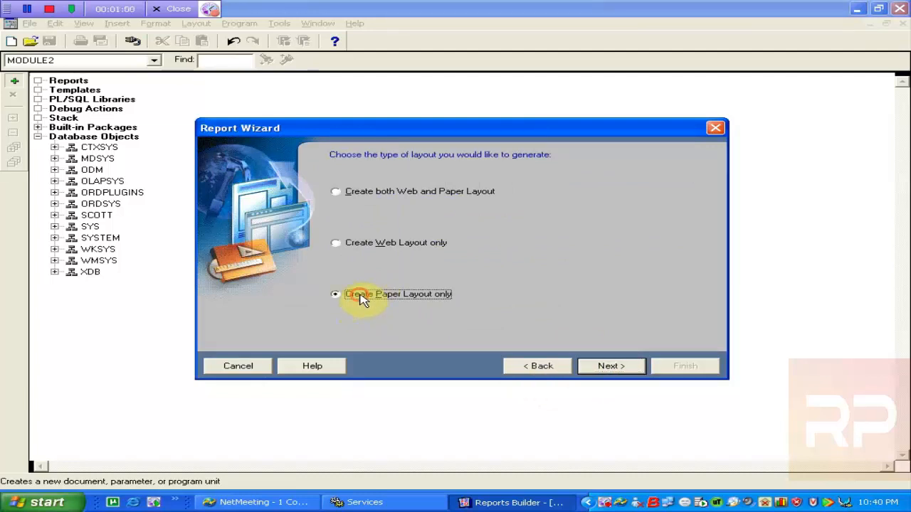
{"action": "left_click", "coordinate": [596, 367]}
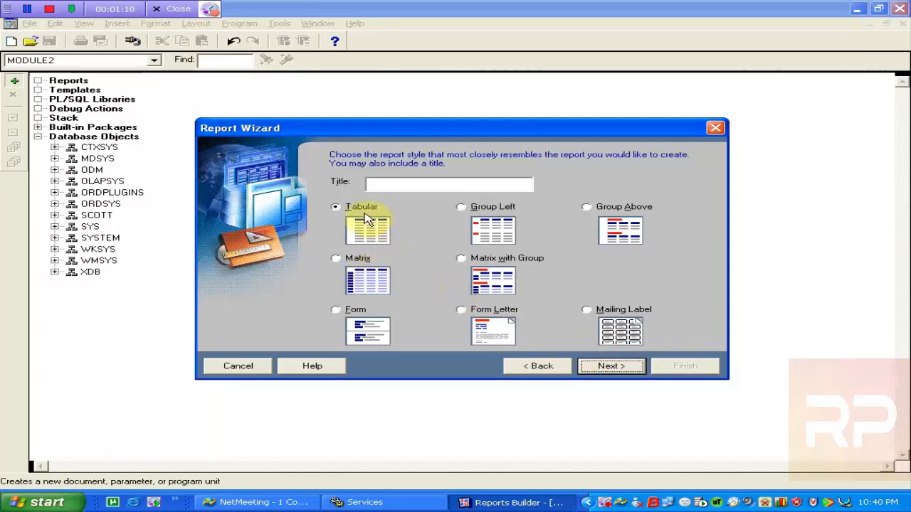
{"action": "left_click", "coordinate": [471, 212]}
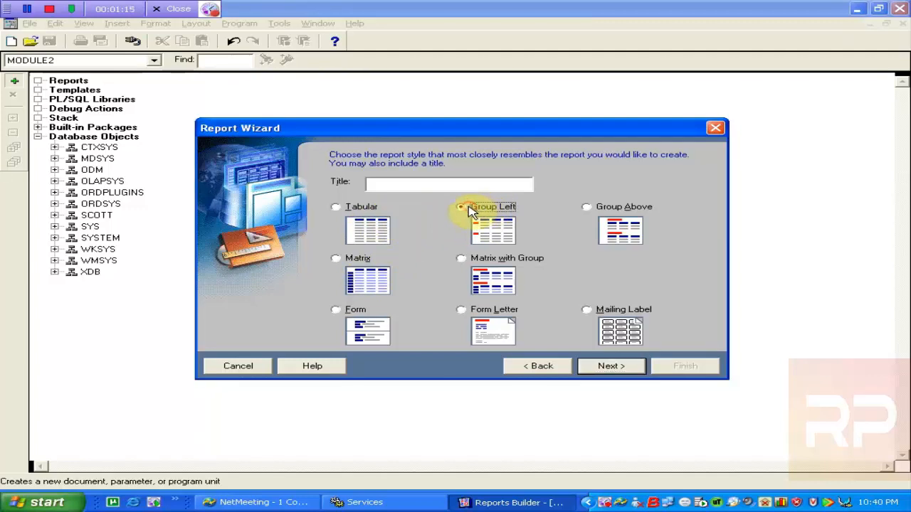
{"action": "left_click", "coordinate": [597, 214]}
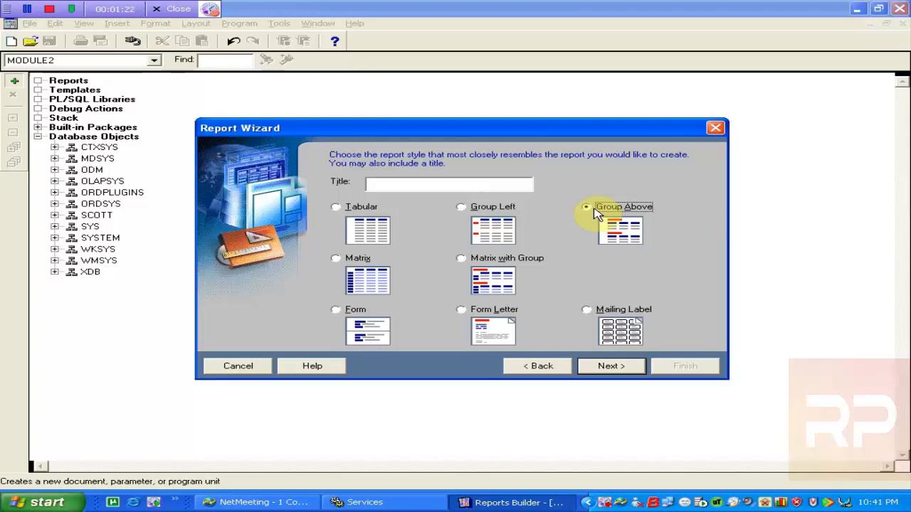
Title the report 'Employee Information' and advance to the SQL query data source definition
{"action": "left_click", "coordinate": [611, 369]}
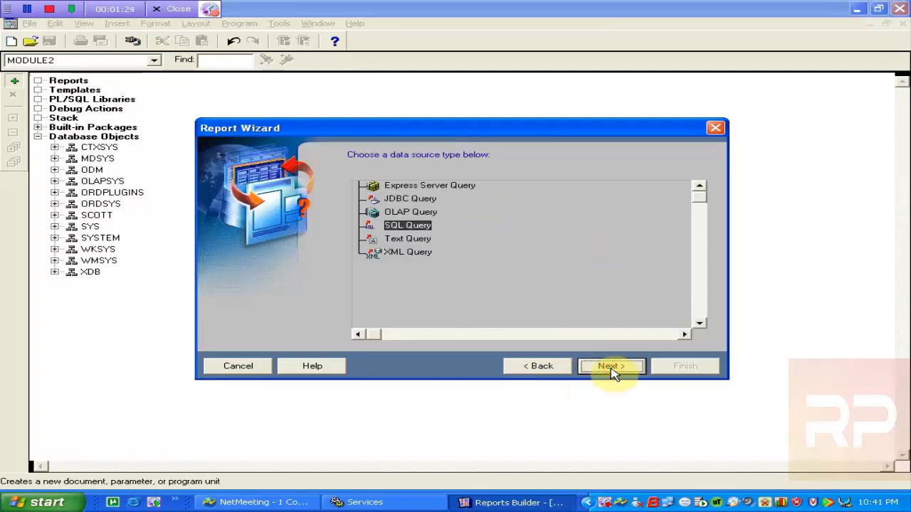
{"action": "left_click", "coordinate": [595, 369]}
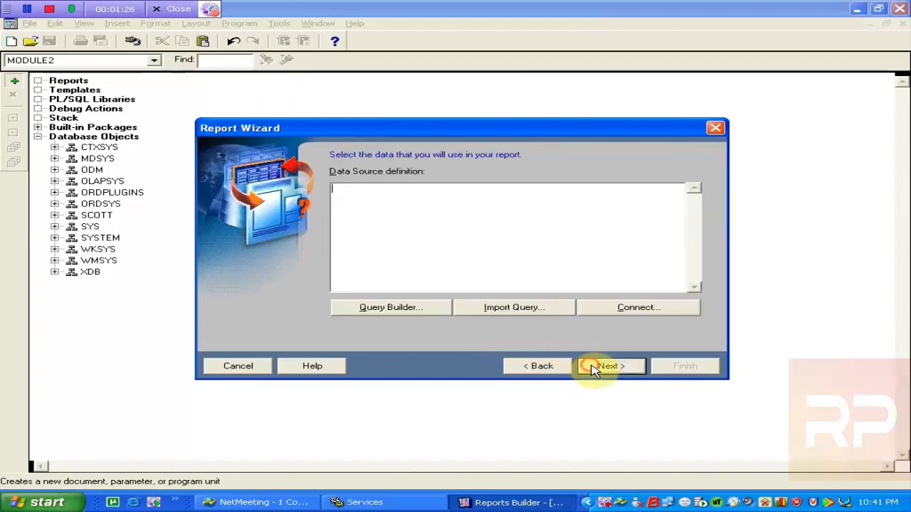
{"action": "left_click", "coordinate": [539, 367]}
{"action": "left_click", "coordinate": [538, 368]}
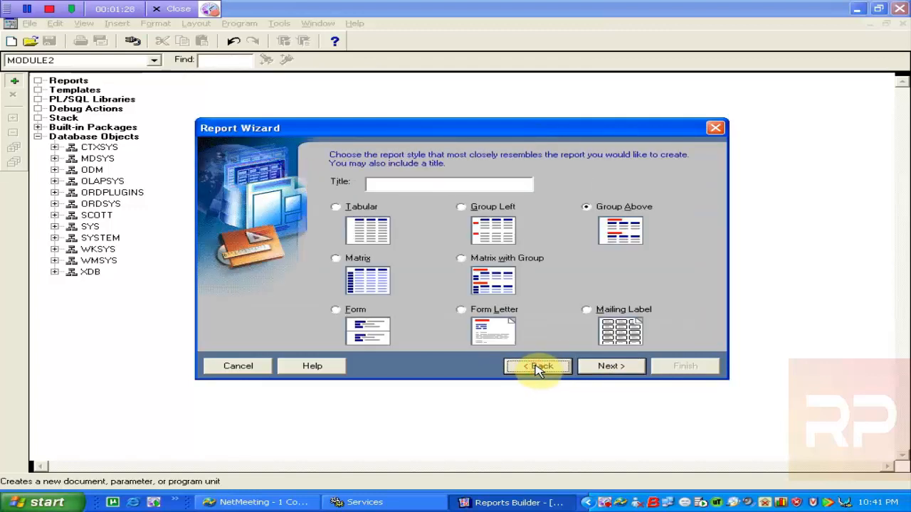
{"action": "left_click", "coordinate": [420, 183]}
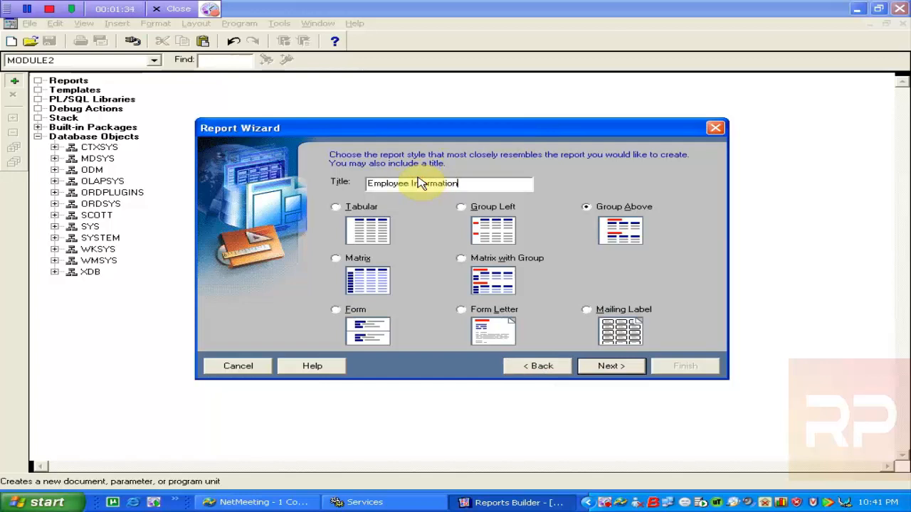
{"action": "left_click", "coordinate": [625, 369]}
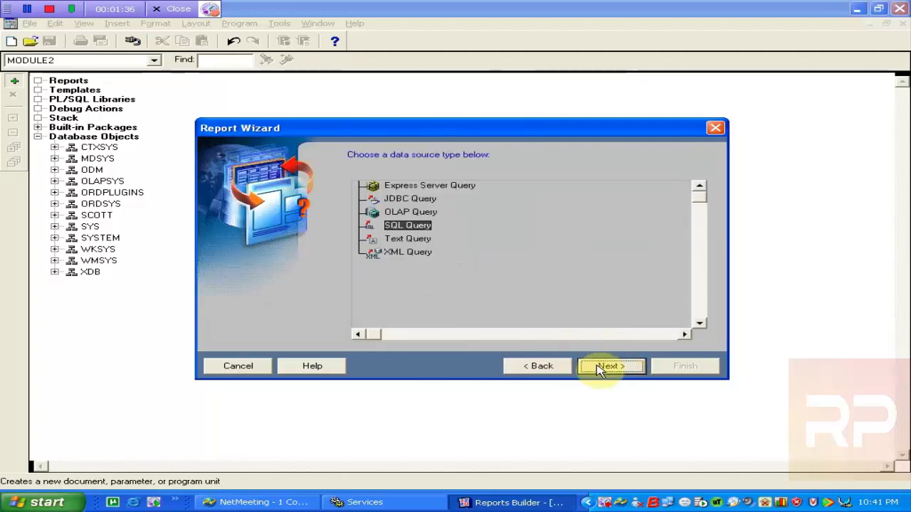
{"action": "left_click", "coordinate": [600, 369]}
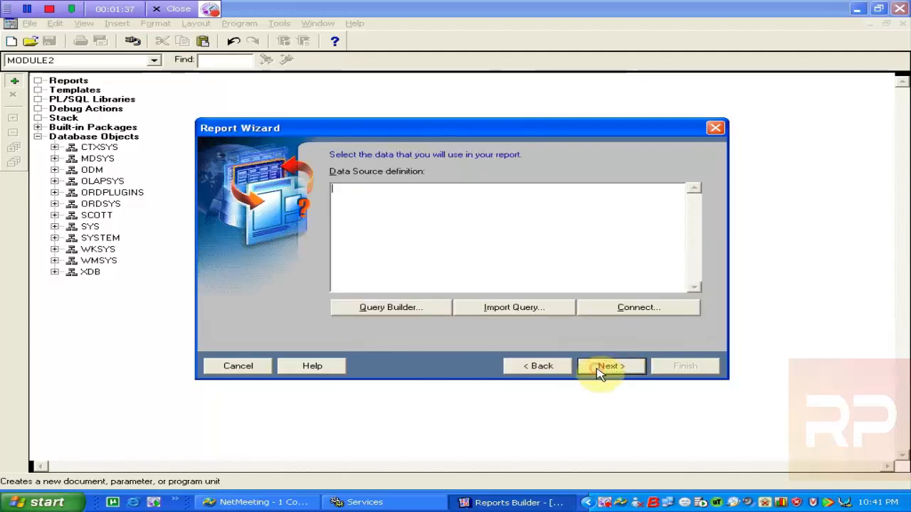
{"action": "left_click", "coordinate": [363, 306]}
Include the DEPT and EMP tables in the query and rearrange them in Query Builder
{"action": "left_click", "coordinate": [356, 195]}
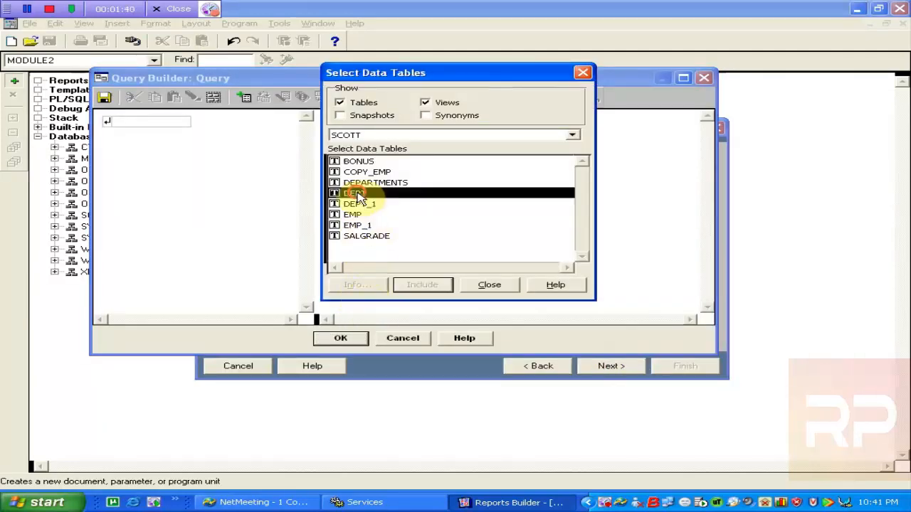
{"action": "left_click", "coordinate": [408, 286]}
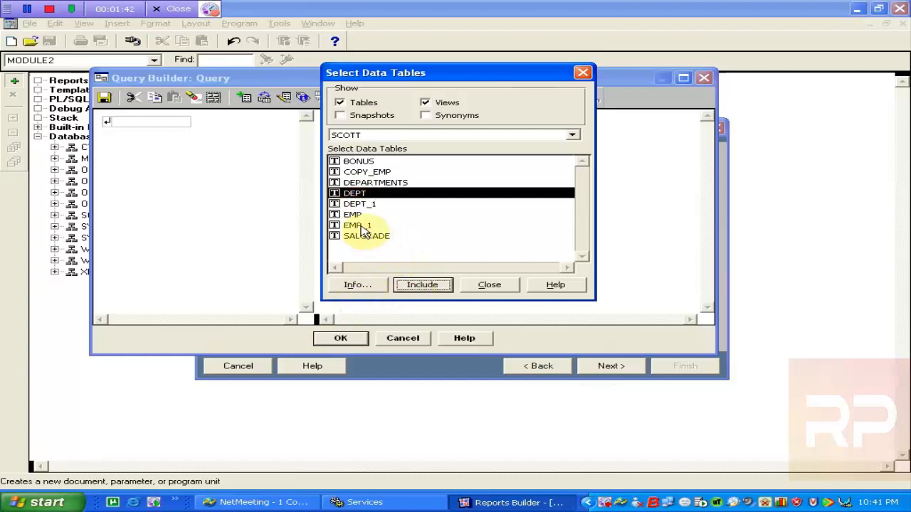
{"action": "left_click", "coordinate": [352, 214]}
{"action": "left_click", "coordinate": [419, 290]}
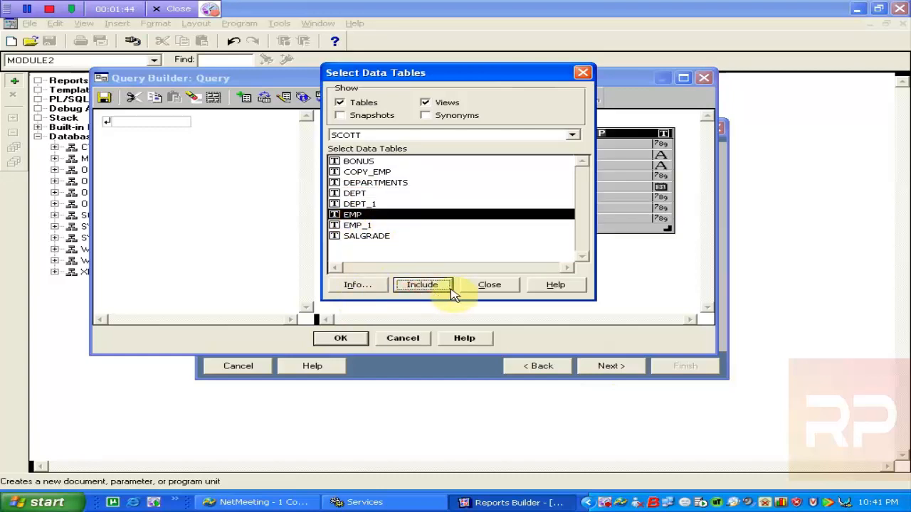
{"action": "left_click", "coordinate": [477, 285]}
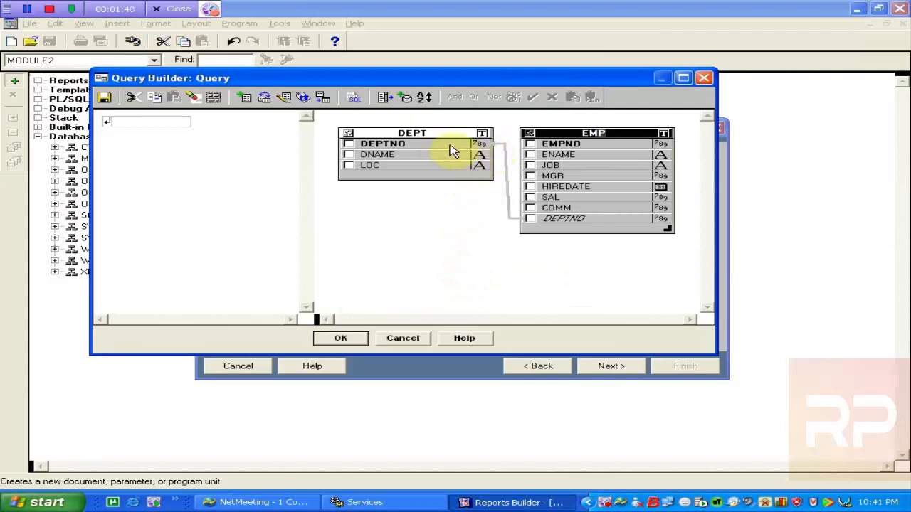
{"action": "left_click_drag", "start_coordinate": [436, 135], "coordinate": [419, 140]}
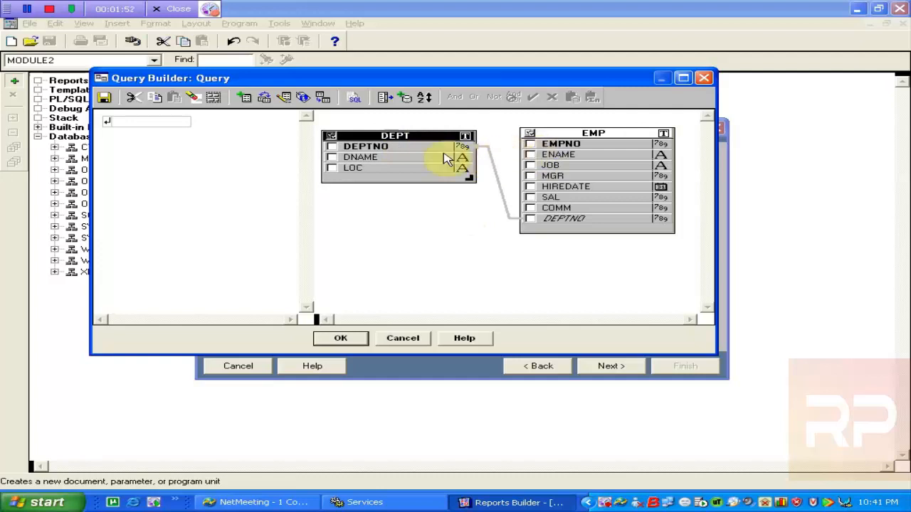
{"action": "left_click", "coordinate": [423, 136]}
{"action": "left_click", "coordinate": [593, 136]}
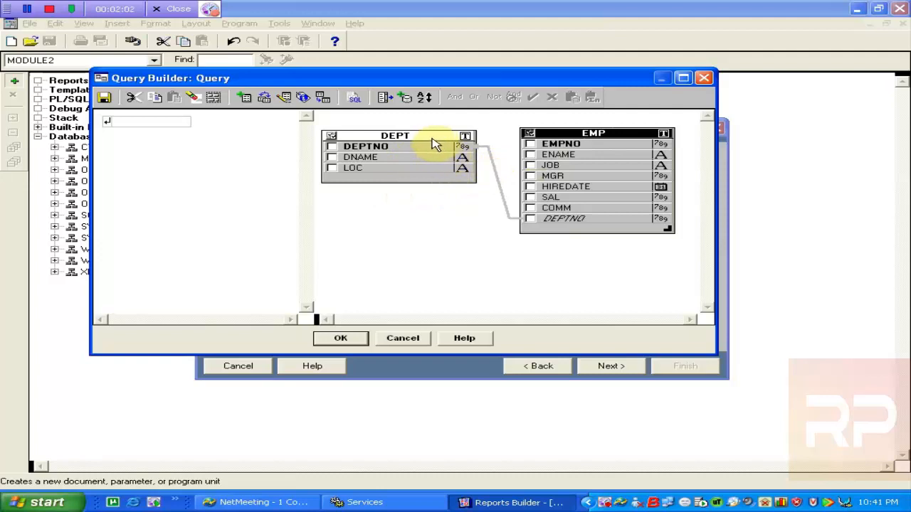
{"action": "left_click", "coordinate": [384, 156]}
{"action": "left_click", "coordinate": [420, 230]}
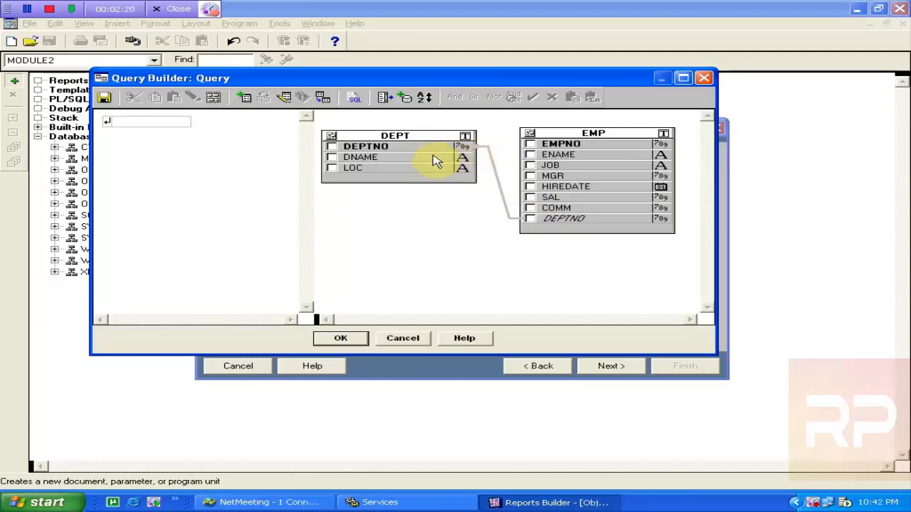
Check DEPT's DNAME, LOC and EMP's EMPNO, ENAME, JOB, HIREDATE, SAL, DEPTNO columns
{"action": "left_click", "coordinate": [566, 222]}
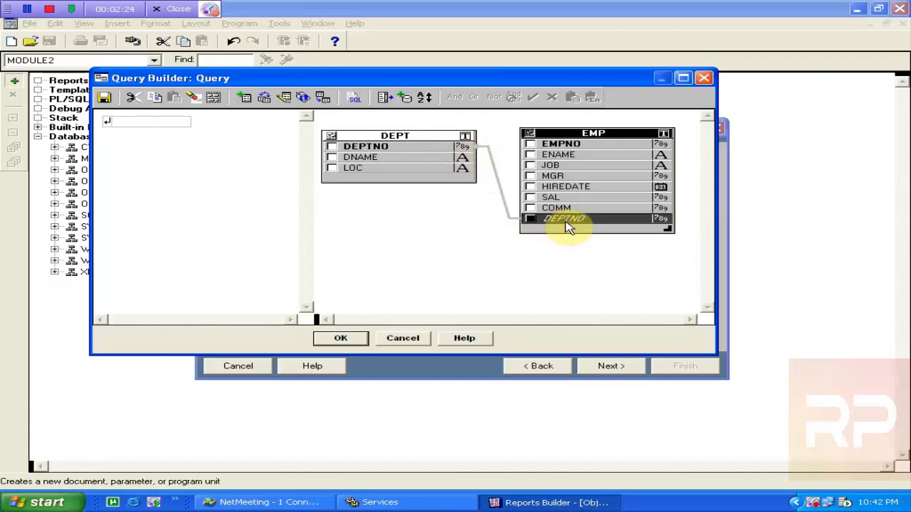
{"action": "left_click", "coordinate": [332, 158]}
{"action": "left_click", "coordinate": [332, 168]}
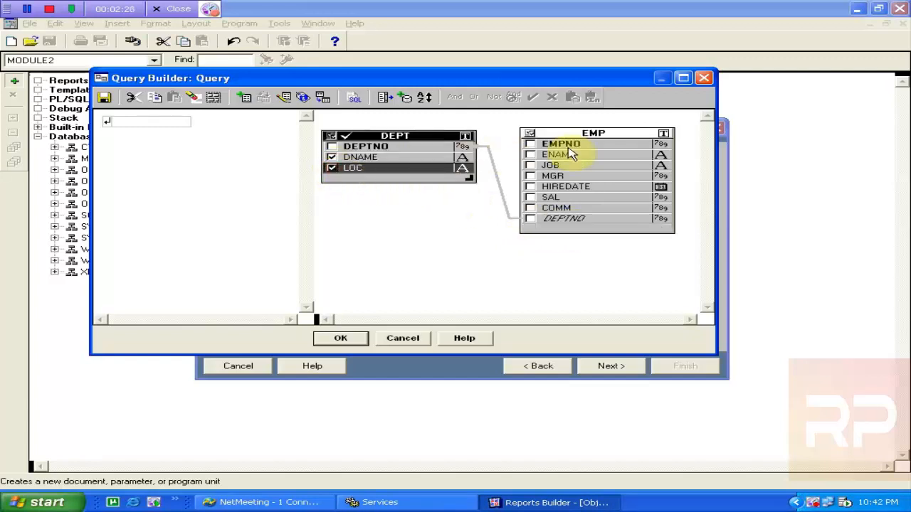
{"action": "left_click", "coordinate": [529, 146]}
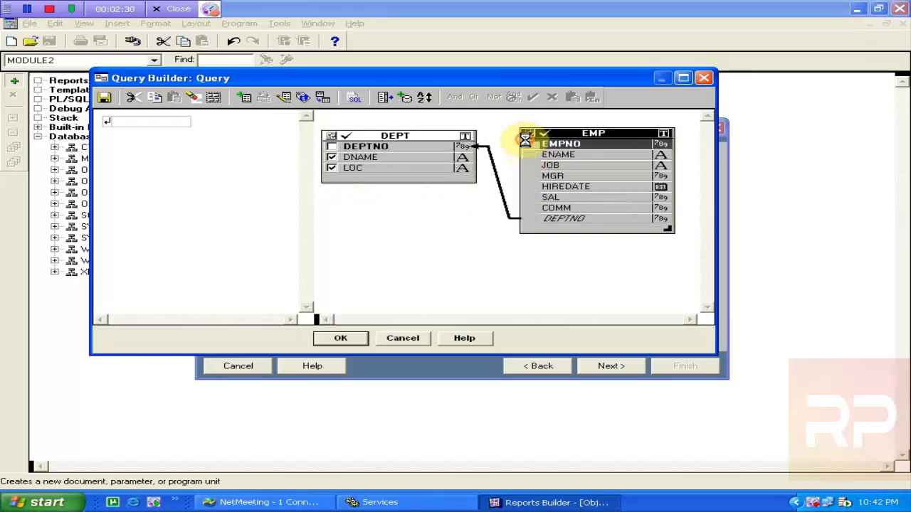
{"action": "left_click", "coordinate": [530, 156]}
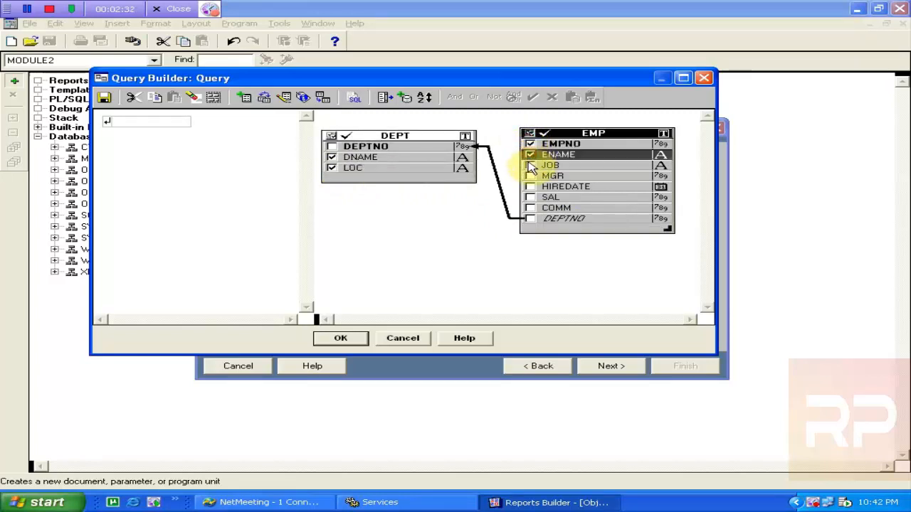
{"action": "left_click", "coordinate": [530, 165]}
{"action": "left_click", "coordinate": [530, 187]}
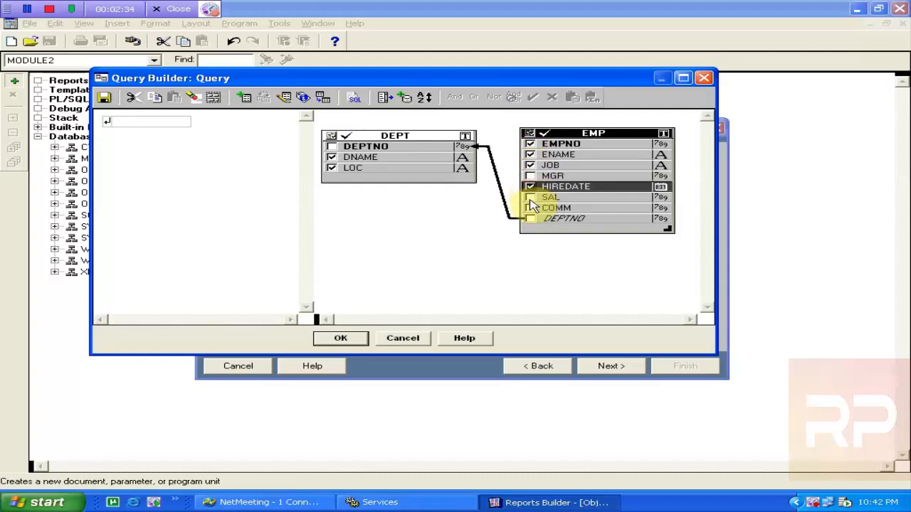
{"action": "left_click", "coordinate": [530, 197]}
{"action": "left_click", "coordinate": [531, 219]}
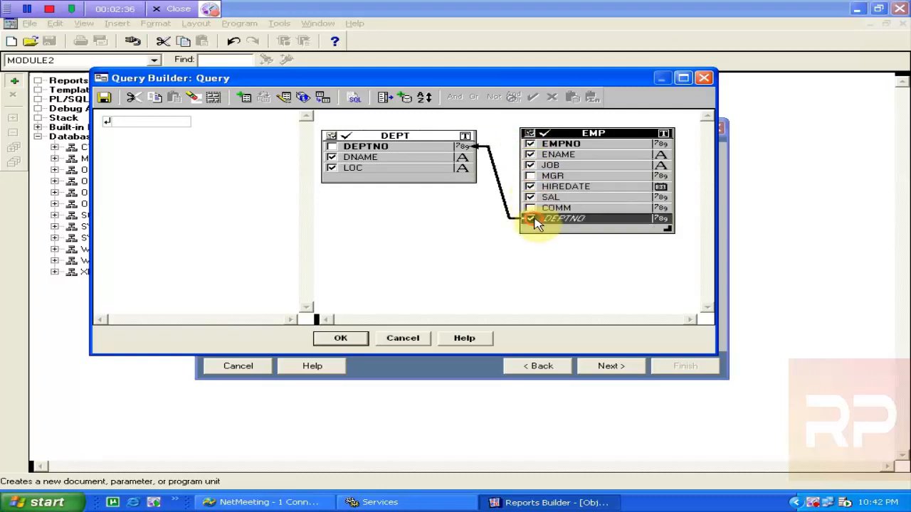
{"action": "left_click", "coordinate": [351, 100]}
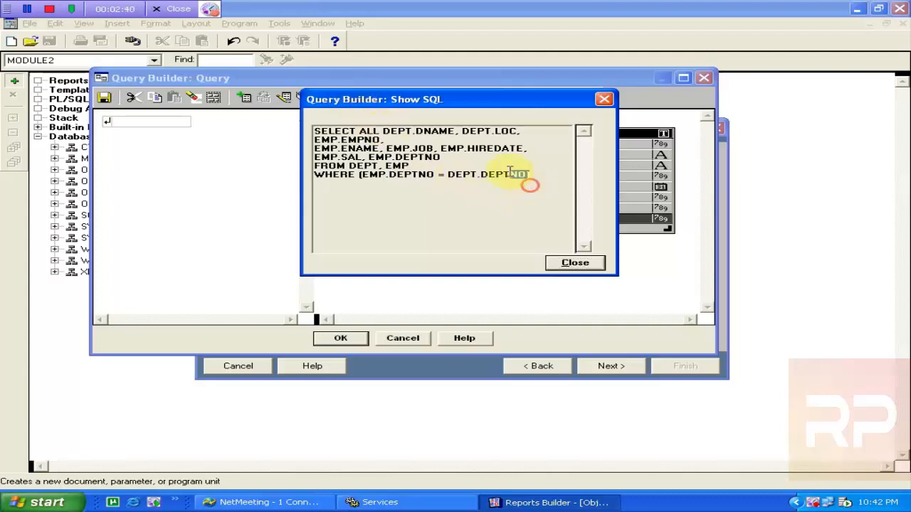
Review the generated DEPT–EMP join SELECT statement and accept it into the wizard
{"action": "left_click_drag", "start_coordinate": [528, 178], "coordinate": [210, 100]}
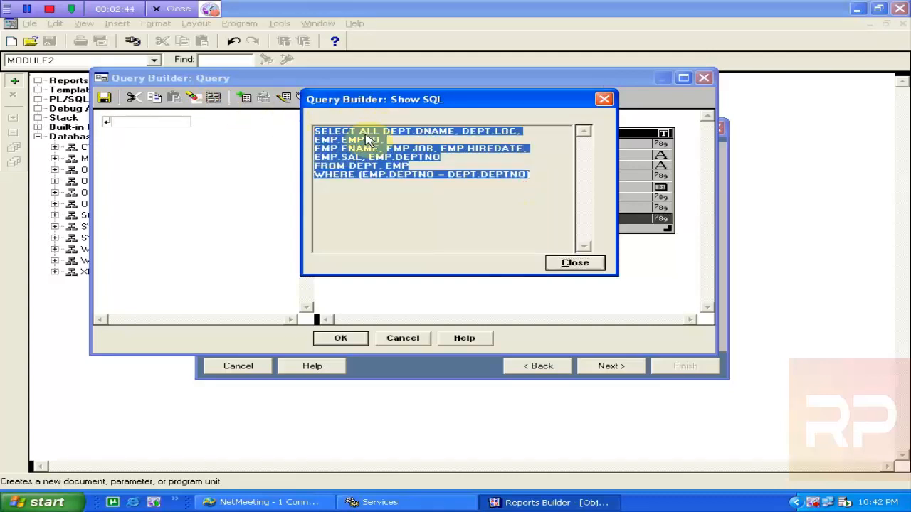
{"action": "left_click", "coordinate": [432, 194]}
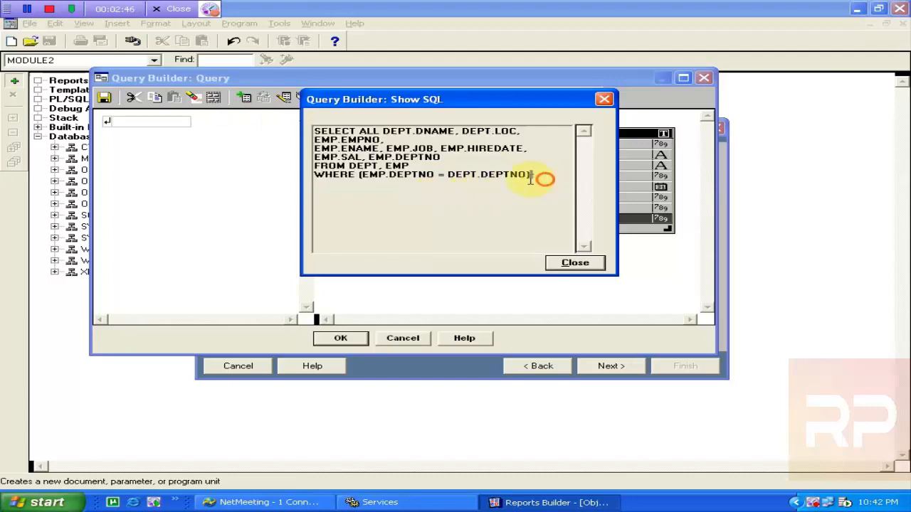
{"action": "left_click_drag", "start_coordinate": [529, 179], "coordinate": [211, 89]}
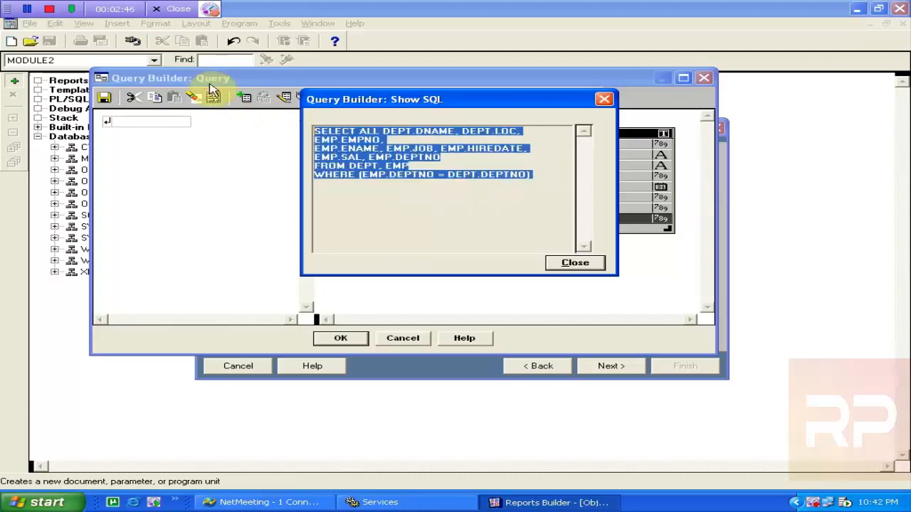
{"action": "left_click", "coordinate": [575, 263]}
{"action": "left_click", "coordinate": [342, 338]}
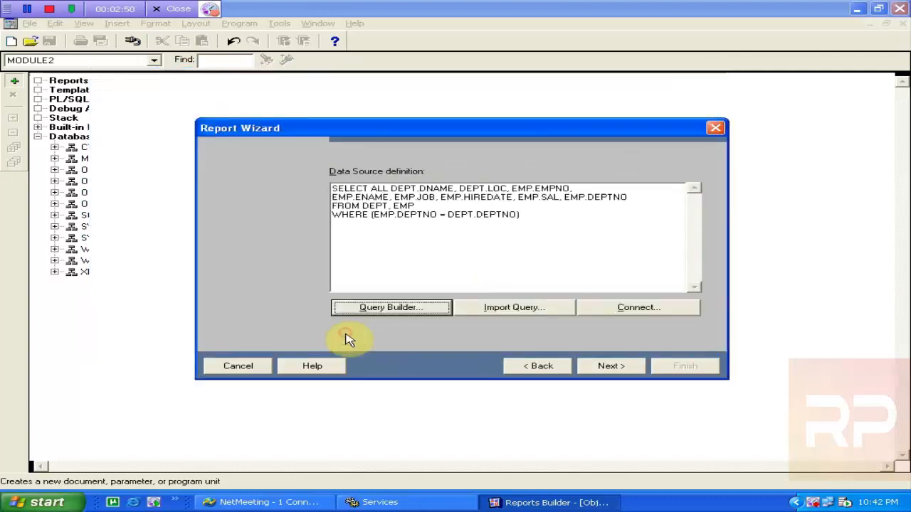
Uncheck EMP.DEPTNO in the query, review the revised SQL, and proceed to group fields
{"action": "left_click", "coordinate": [401, 308]}
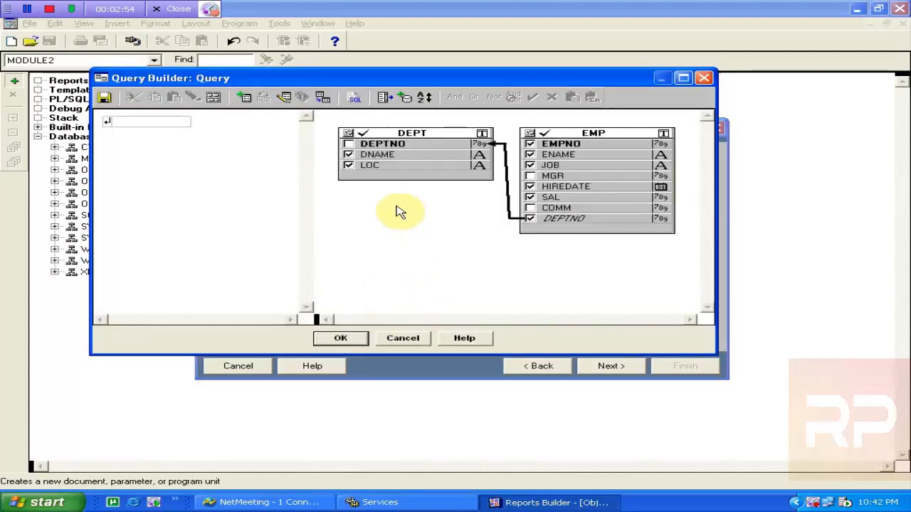
{"action": "left_click", "coordinate": [529, 225]}
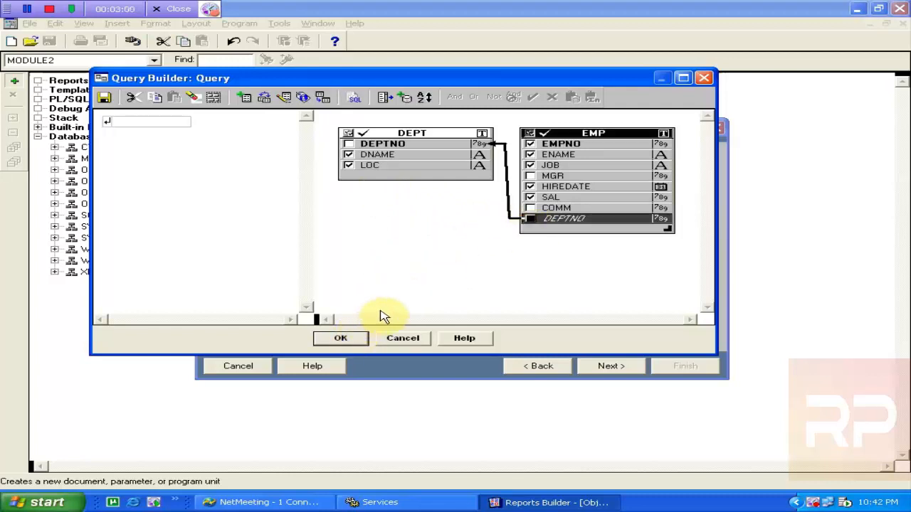
{"action": "left_click", "coordinate": [353, 97]}
{"action": "left_click_drag", "start_coordinate": [531, 179], "coordinate": [273, 82]}
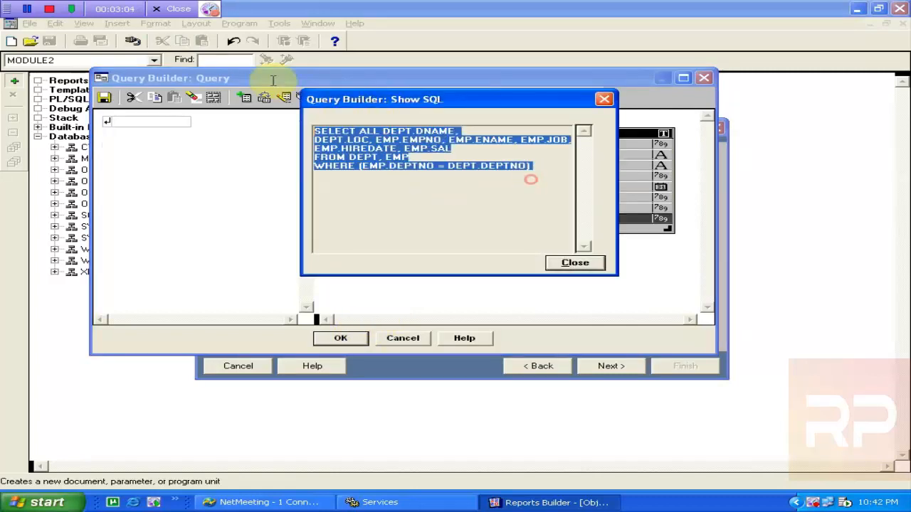
{"action": "left_click", "coordinate": [587, 263]}
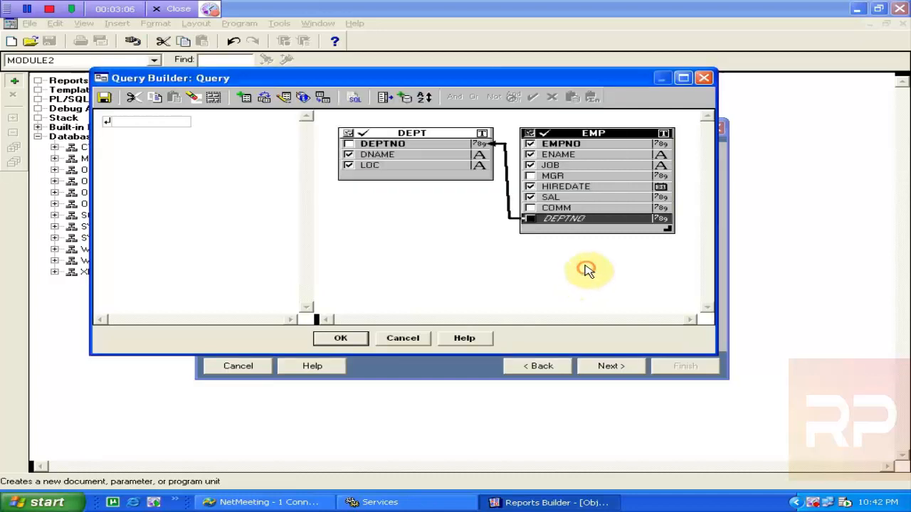
{"action": "left_click", "coordinate": [341, 340]}
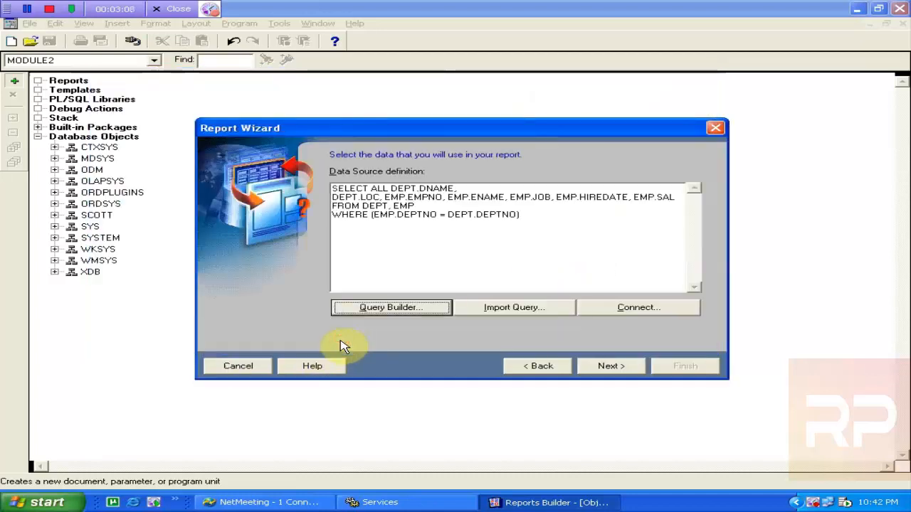
{"action": "left_click", "coordinate": [605, 366]}
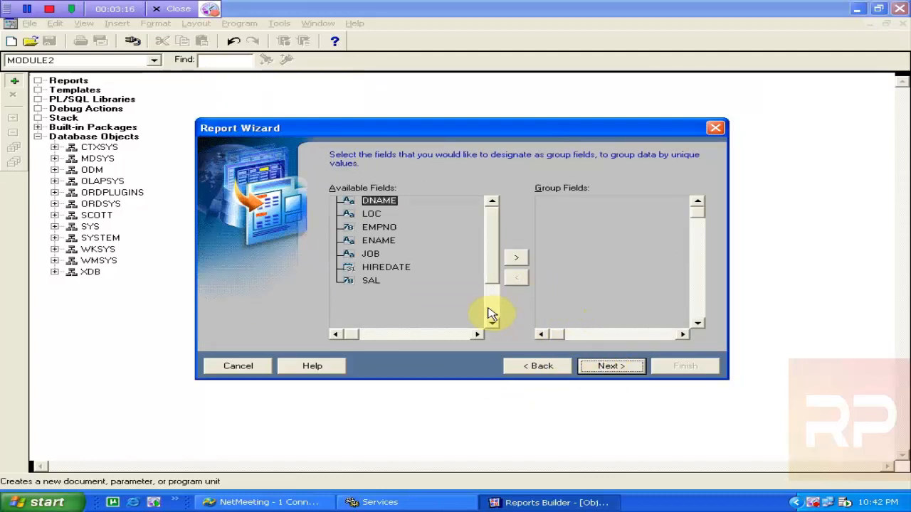
Move DNAME and LOC into the Level 1 group fields
{"action": "left_click", "coordinate": [517, 260]}
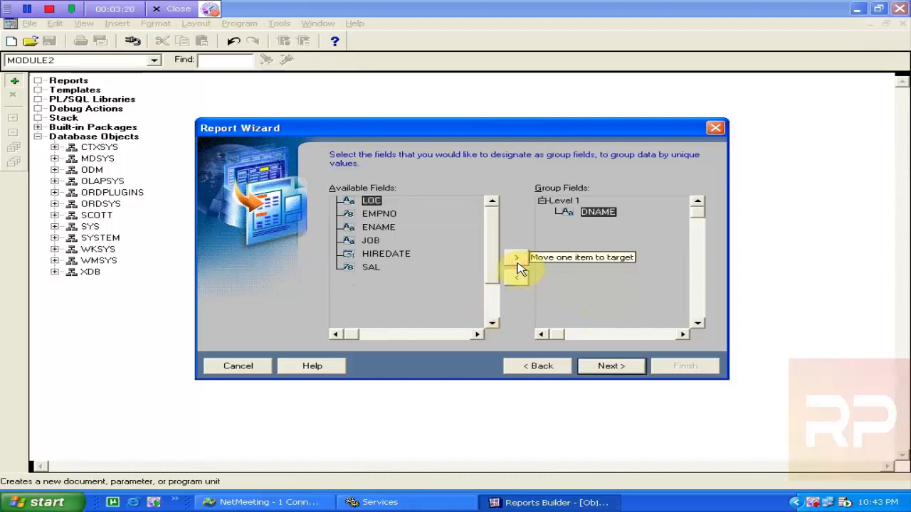
{"action": "left_click", "coordinate": [518, 262]}
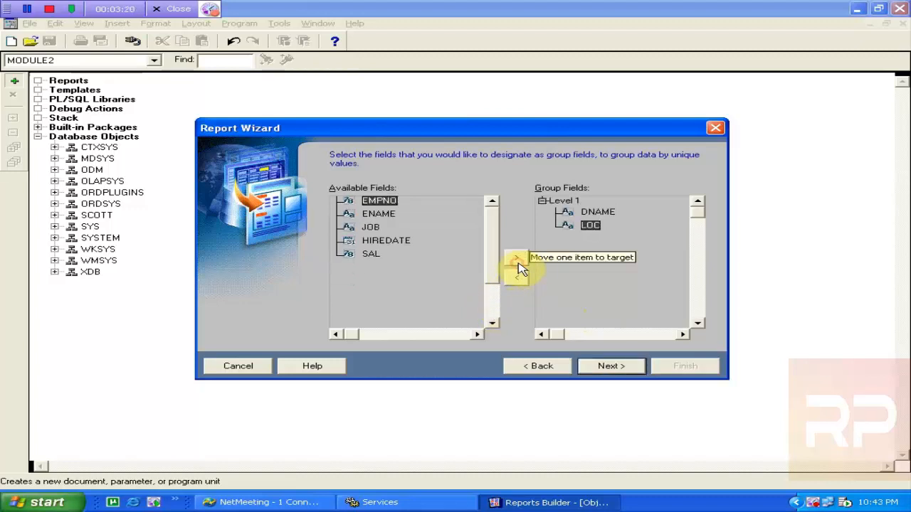
{"action": "left_click", "coordinate": [600, 213]}
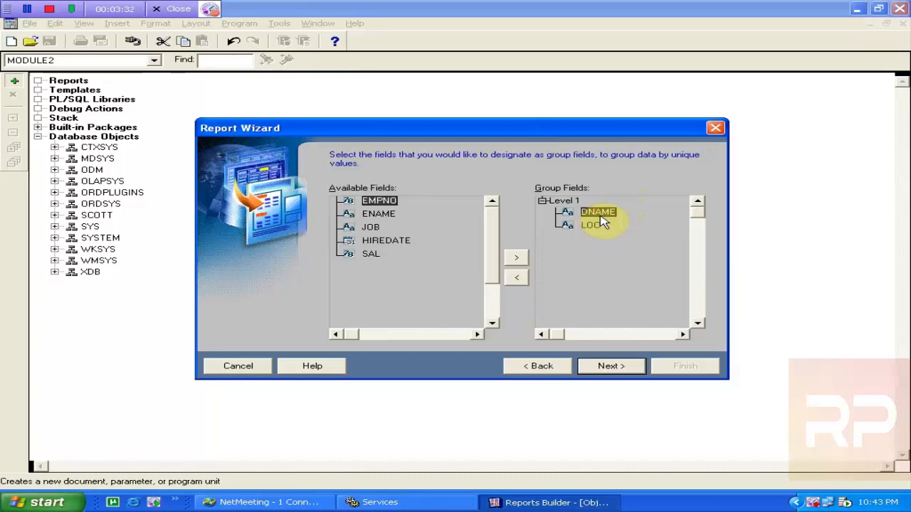
Move all seven fields, EMPNO through SAL included, into Displayed Fields and continue to totals
{"action": "left_click", "coordinate": [597, 367]}
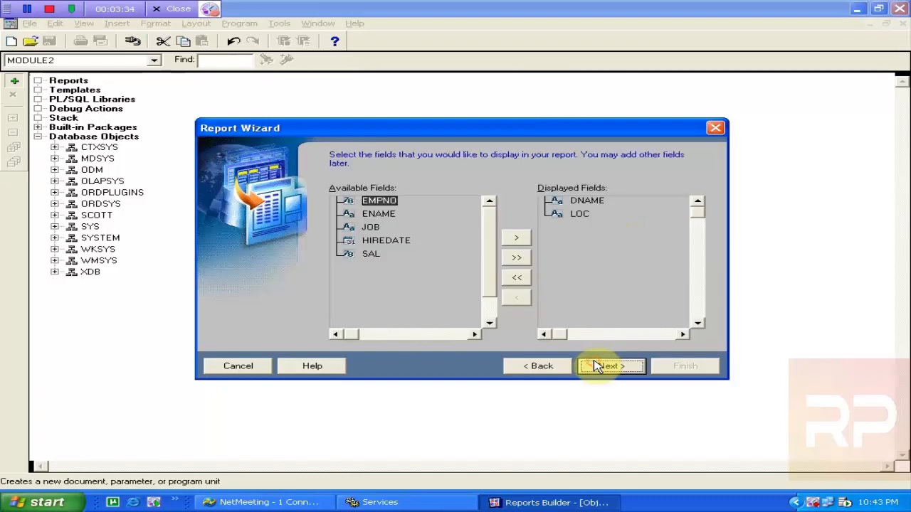
{"action": "left_click", "coordinate": [516, 365]}
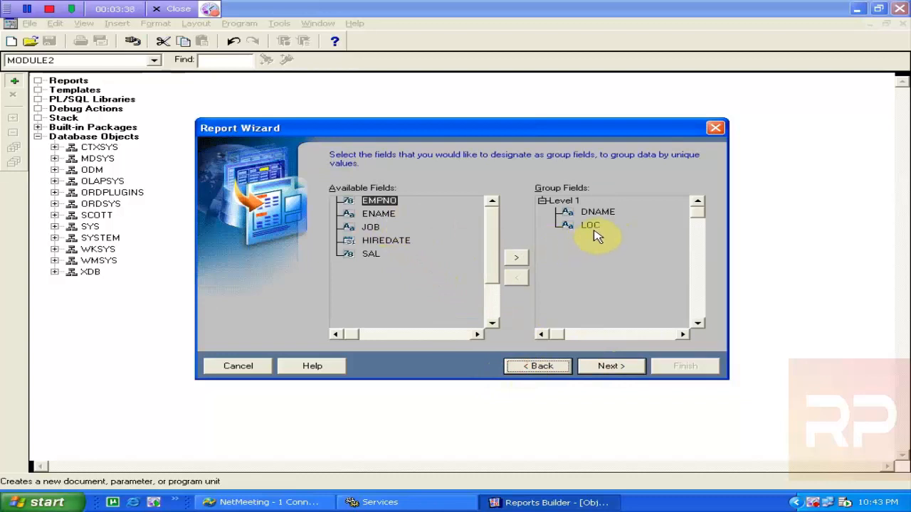
{"action": "left_click", "coordinate": [596, 215]}
{"action": "left_click", "coordinate": [590, 229]}
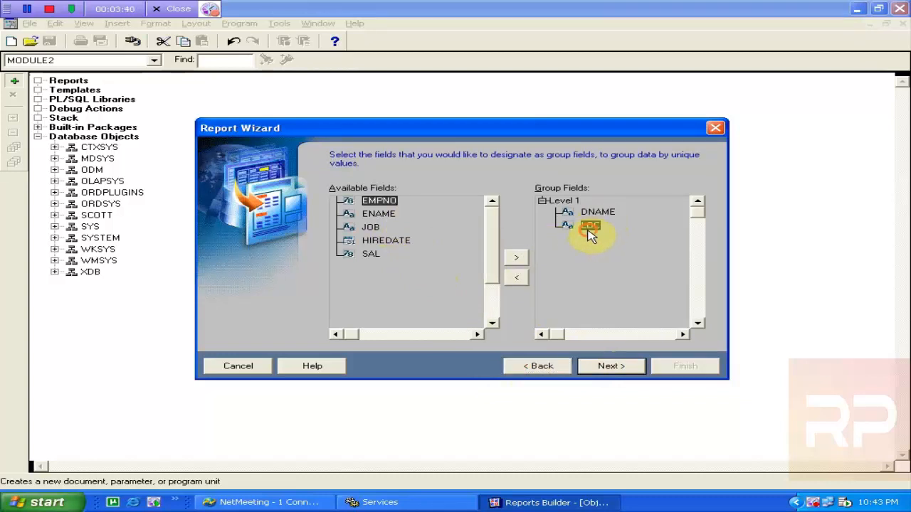
{"action": "left_click", "coordinate": [610, 365]}
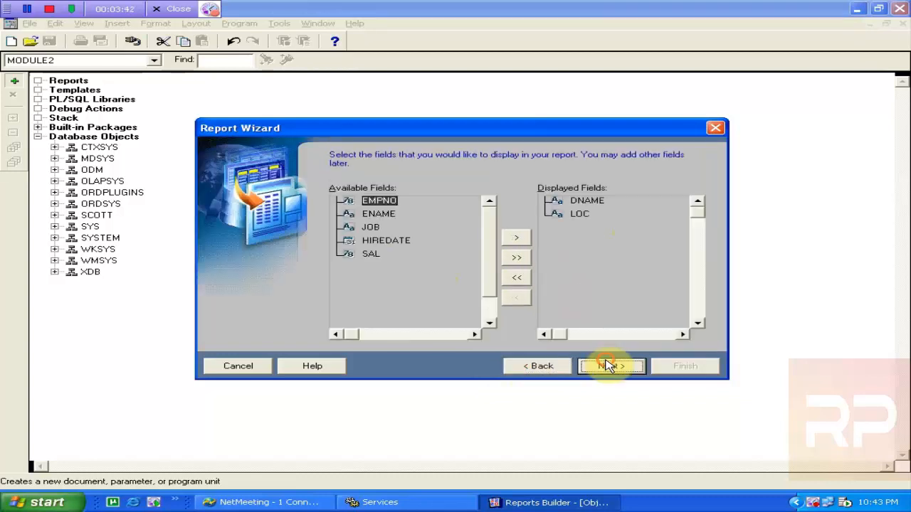
{"action": "left_click", "coordinate": [516, 258]}
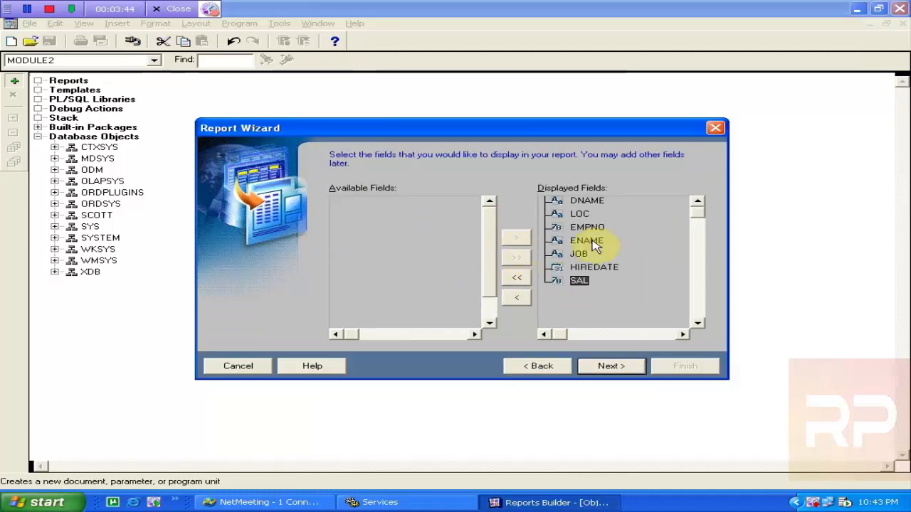
{"action": "left_click", "coordinate": [613, 366]}
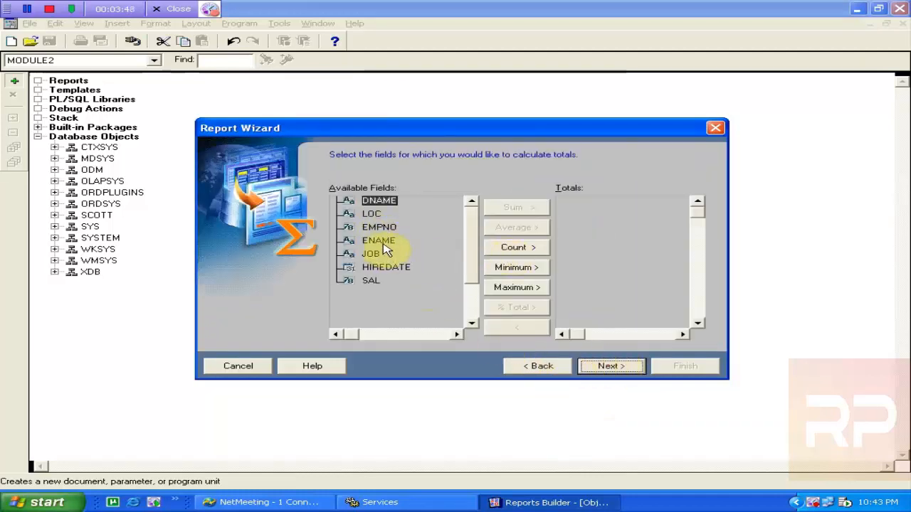
Apply Sum totals to EMPNO and SAL, then go to the labels and widths page
{"action": "left_click", "coordinate": [388, 227]}
{"action": "left_click", "coordinate": [496, 212]}
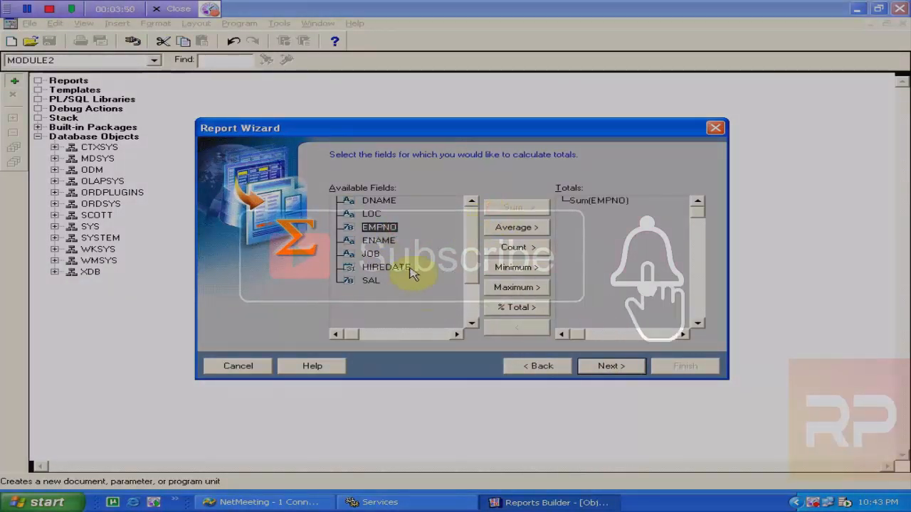
{"action": "left_click", "coordinate": [373, 281]}
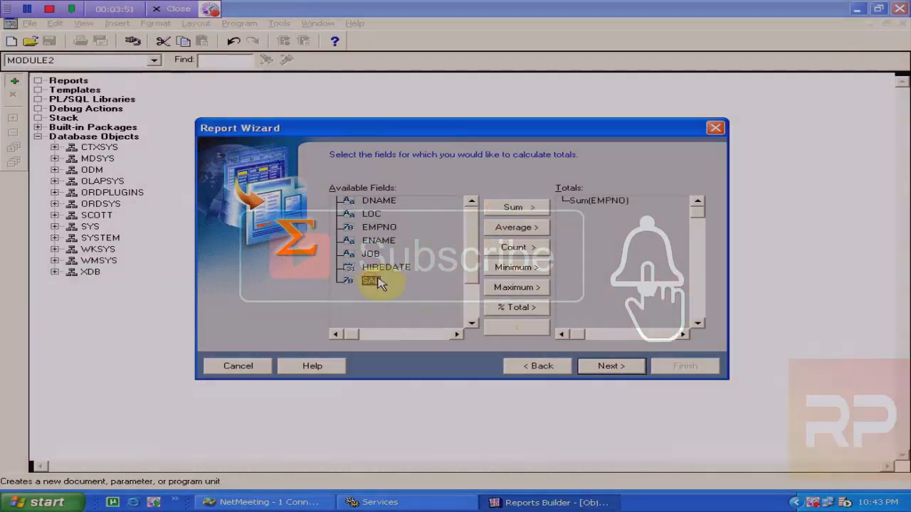
{"action": "left_click", "coordinate": [510, 210]}
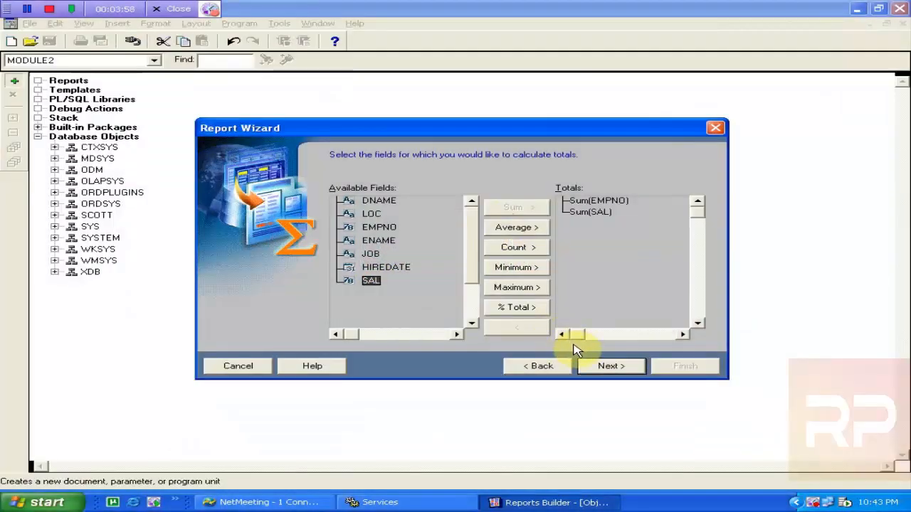
{"action": "left_click", "coordinate": [600, 367]}
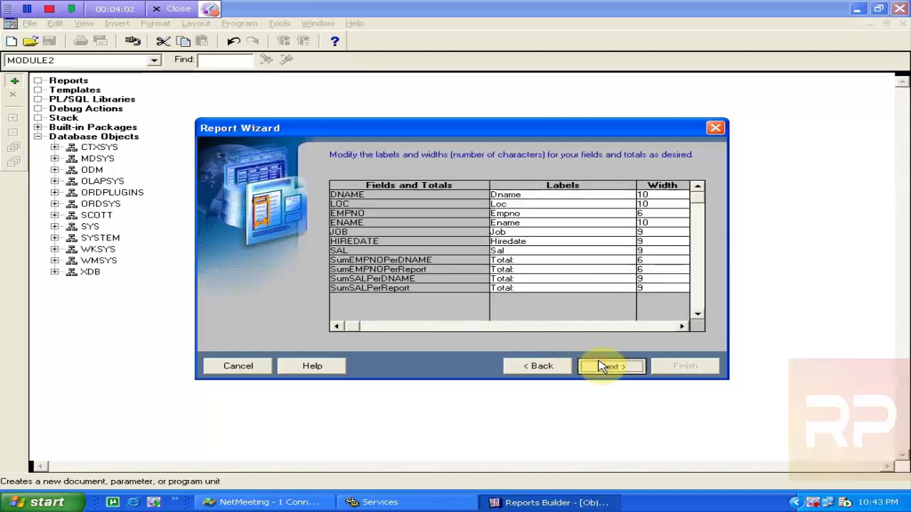
Choose the Gray predefined template and finish the wizard to generate the Employee Information report
{"action": "left_click", "coordinate": [600, 366]}
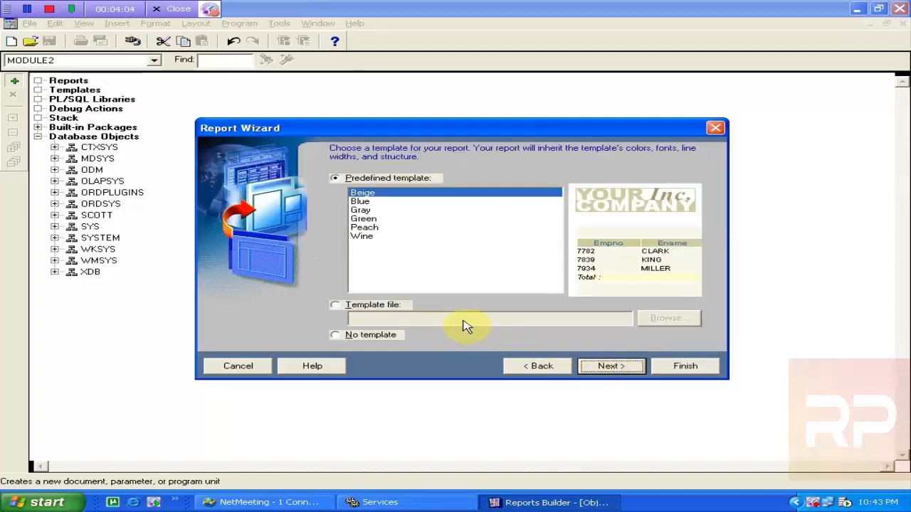
{"action": "left_click", "coordinate": [381, 211]}
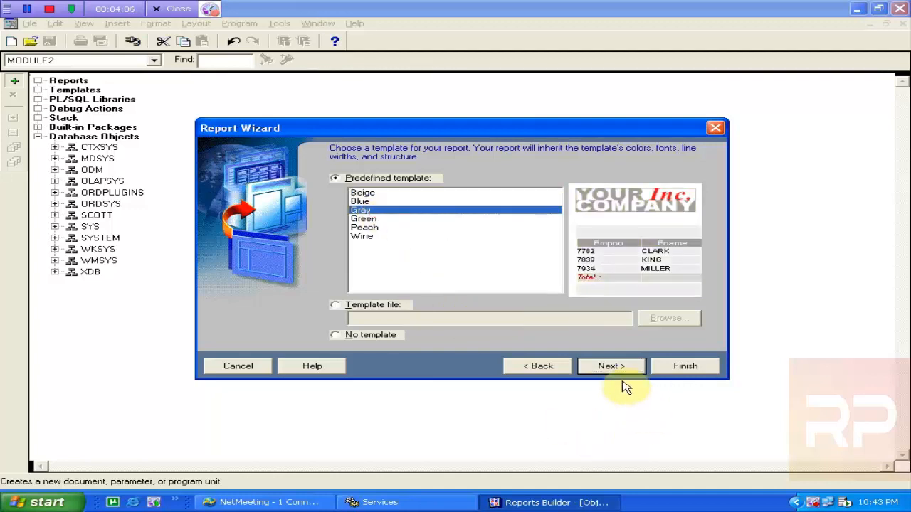
{"action": "left_click", "coordinate": [617, 374]}
{"action": "left_click", "coordinate": [673, 373]}
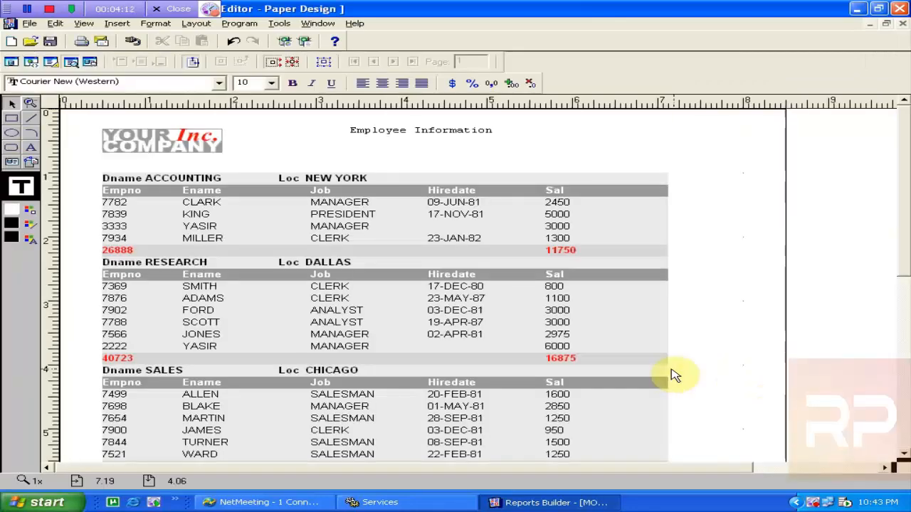
Select the location value fields (NEW YORK, DALLAS, CHICAGO) and nudge them right, away from the Loc label
{"action": "left_click", "coordinate": [461, 273]}
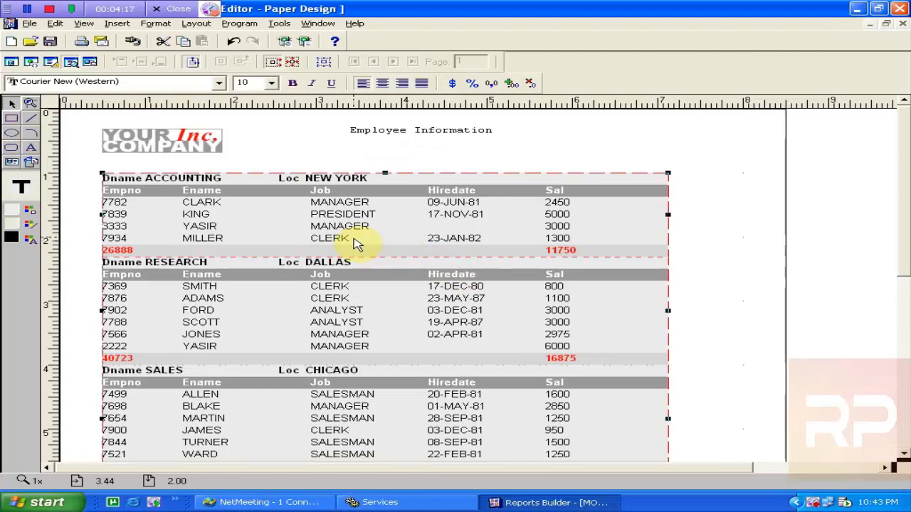
{"action": "key", "text": "ctrl+z"}
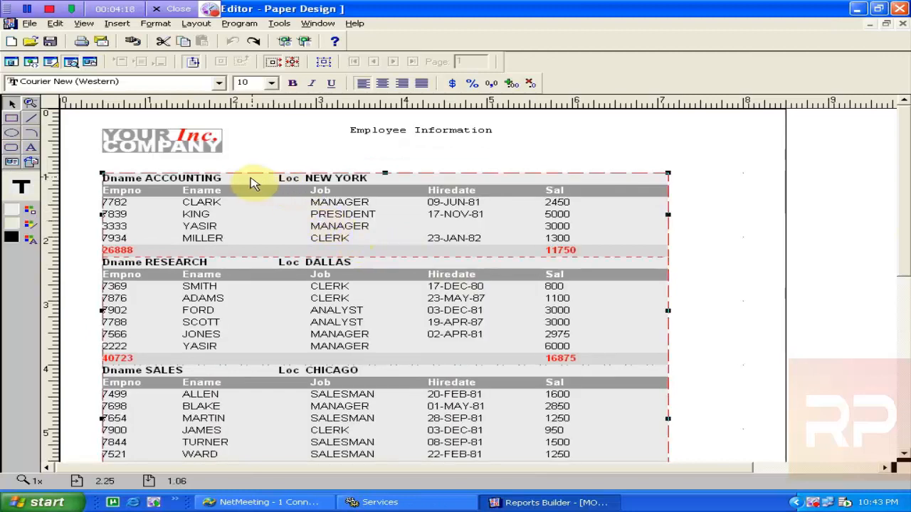
{"action": "left_click", "coordinate": [202, 179]}
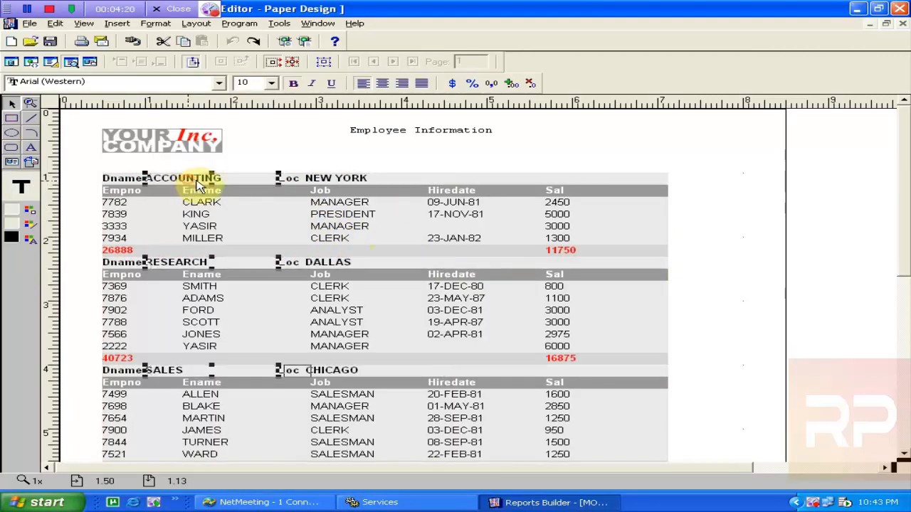
{"action": "left_click", "coordinate": [349, 180]}
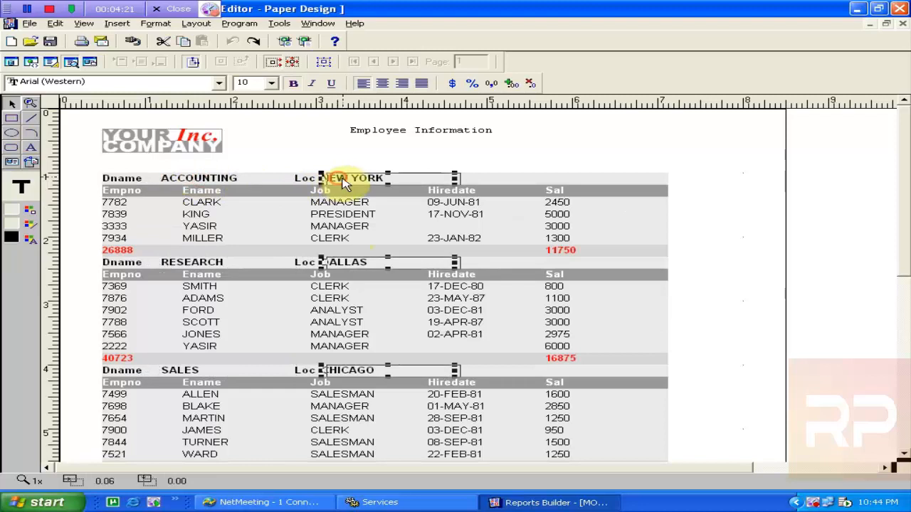
{"action": "left_click", "coordinate": [197, 180]}
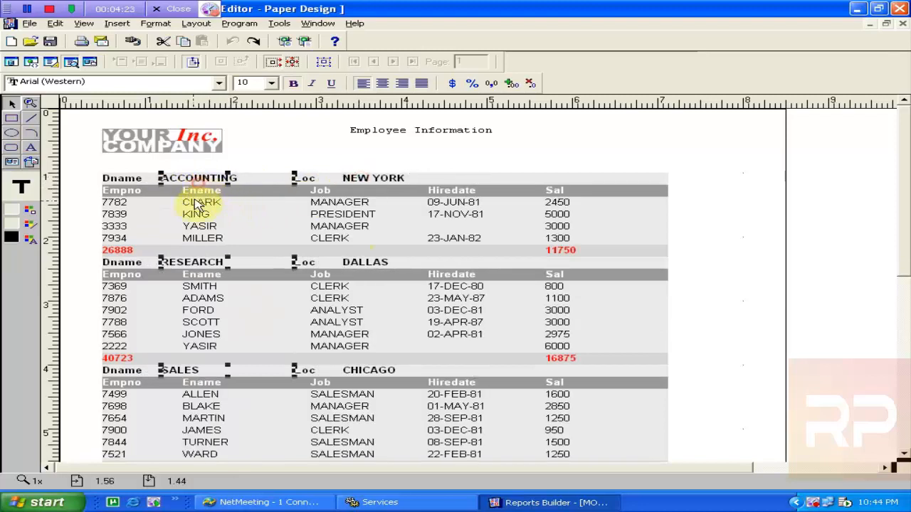
{"action": "left_click", "coordinate": [352, 179]}
{"action": "left_click", "coordinate": [211, 264]}
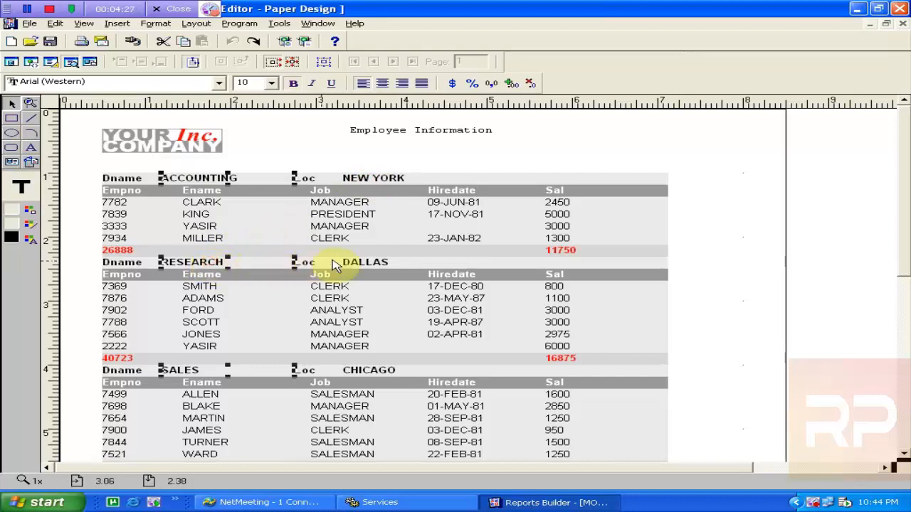
{"action": "left_click", "coordinate": [366, 263]}
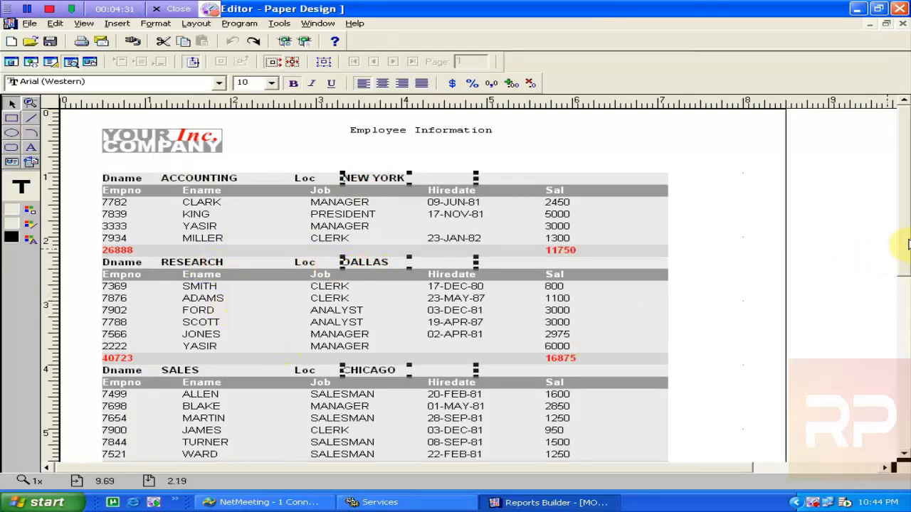
{"action": "mouse_move", "coordinate": [901, 207]}
{"action": "left_mouse_down"}
{"action": "mouse_move", "coordinate": [900, 328]}
{"action": "mouse_move", "coordinate": [904, 208]}
{"action": "left_mouse_up"}
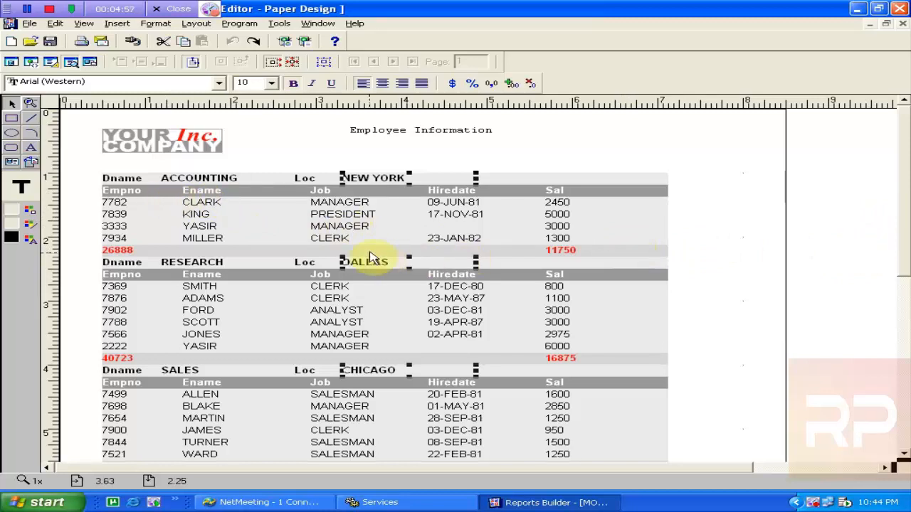
{"action": "left_click", "coordinate": [603, 158]}
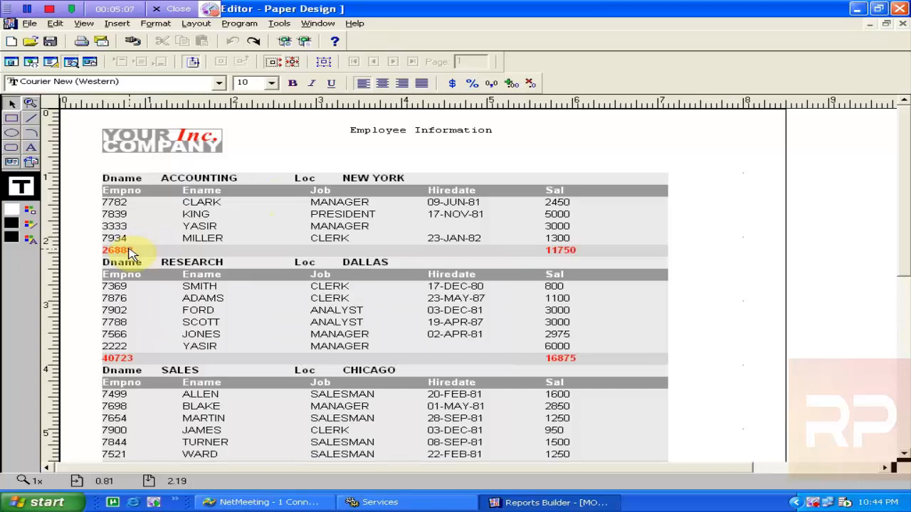
{"action": "left_click", "coordinate": [184, 184]}
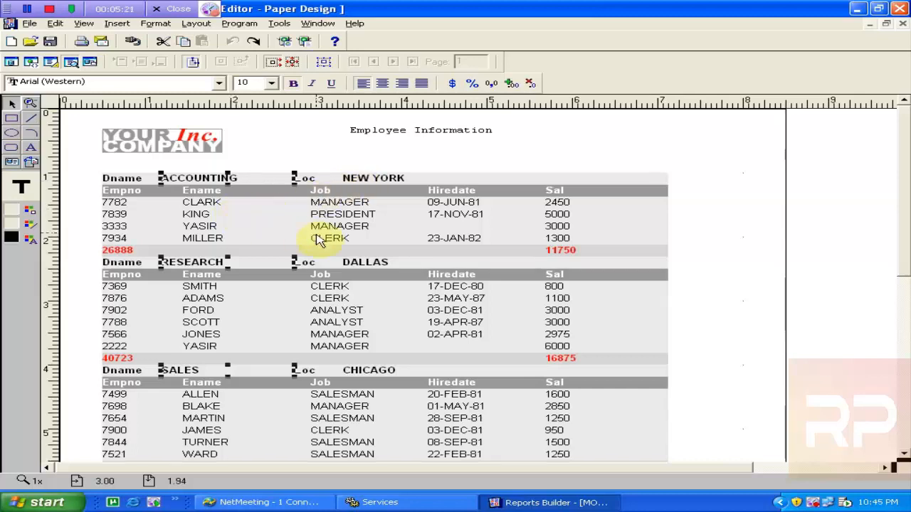
{"action": "left_click", "coordinate": [393, 179]}
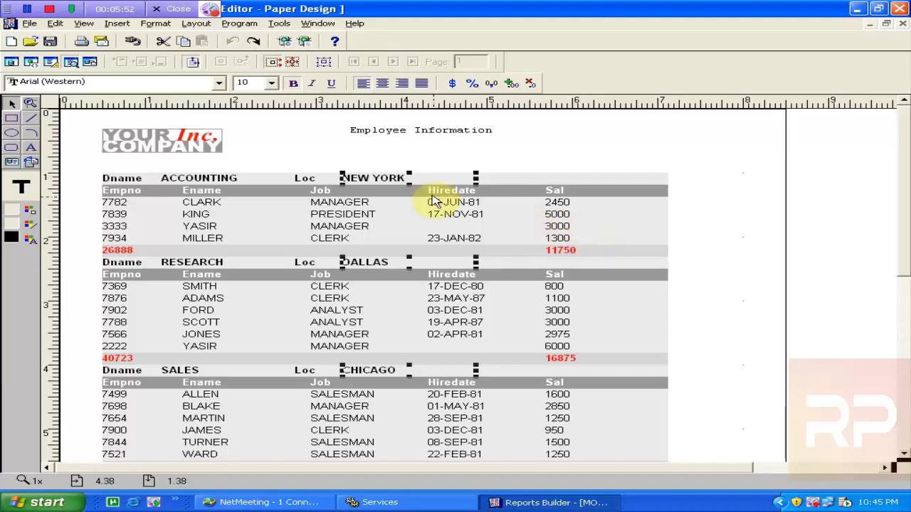
{"action": "left_click", "coordinate": [425, 196]}
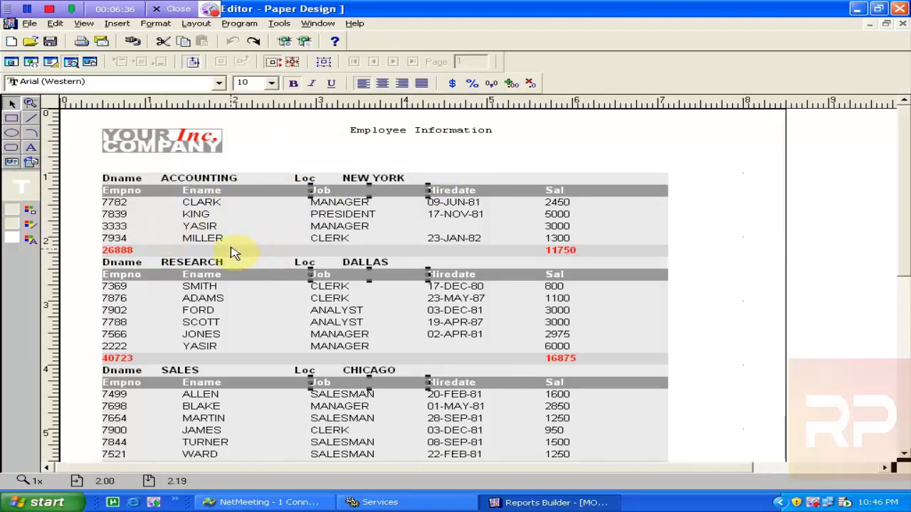
{"action": "left_click", "coordinate": [120, 250]}
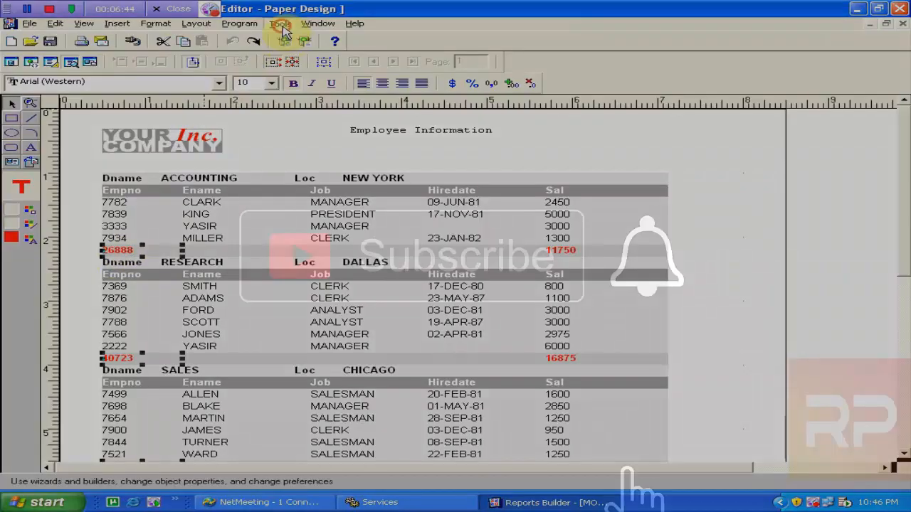
Reopen the Report Wizard with Create Paper Layout only and step through to the Groups tab
{"action": "left_click", "coordinate": [282, 27]}
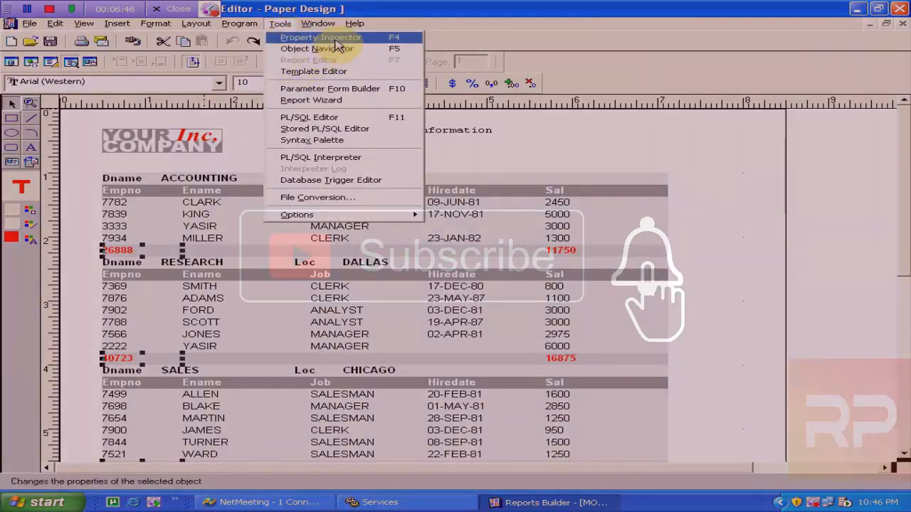
{"action": "left_click", "coordinate": [326, 100]}
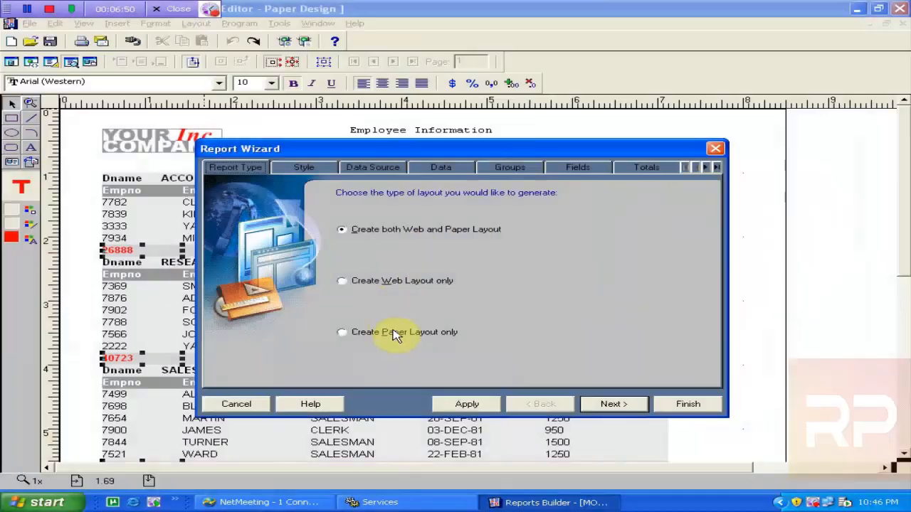
{"action": "left_click", "coordinate": [396, 340]}
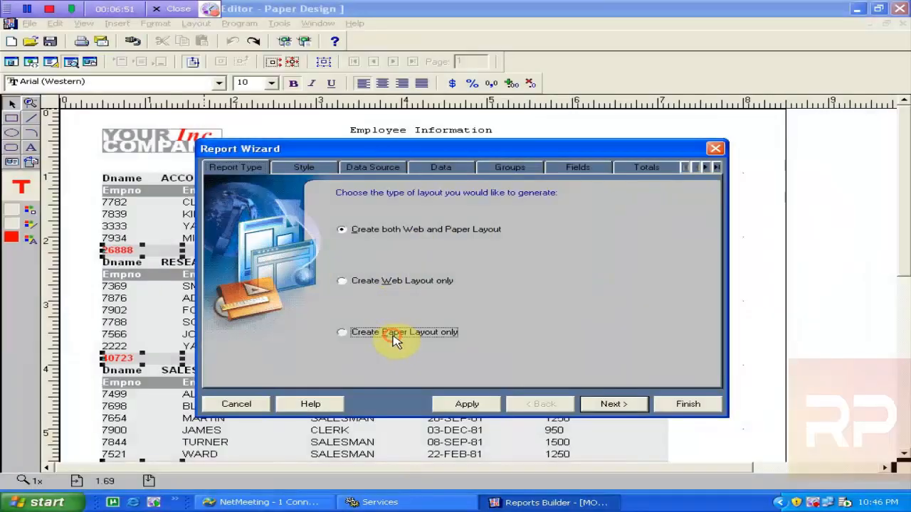
{"action": "left_click", "coordinate": [313, 169]}
{"action": "left_click", "coordinate": [387, 170]}
{"action": "left_click", "coordinate": [463, 170]}
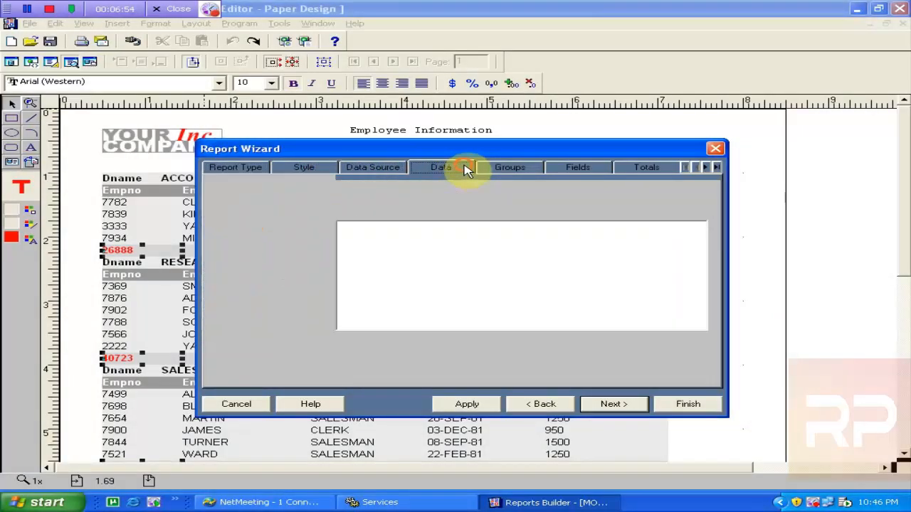
{"action": "left_click", "coordinate": [496, 171]}
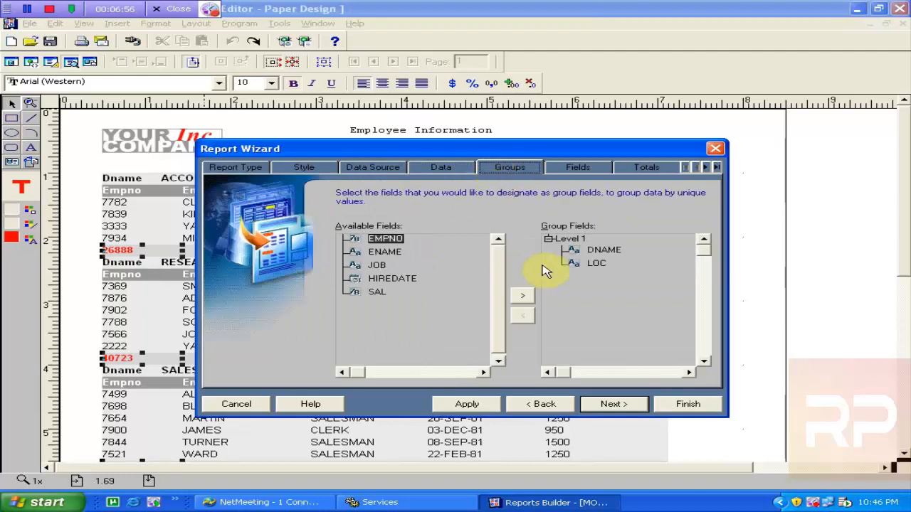
Remove LOC from the Level 1 department group
{"action": "left_click", "coordinate": [573, 265]}
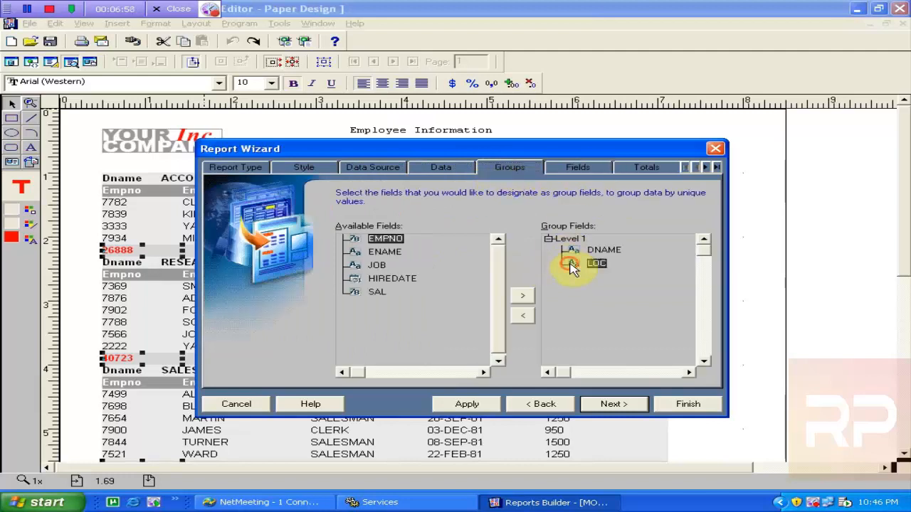
{"action": "left_click", "coordinate": [525, 318]}
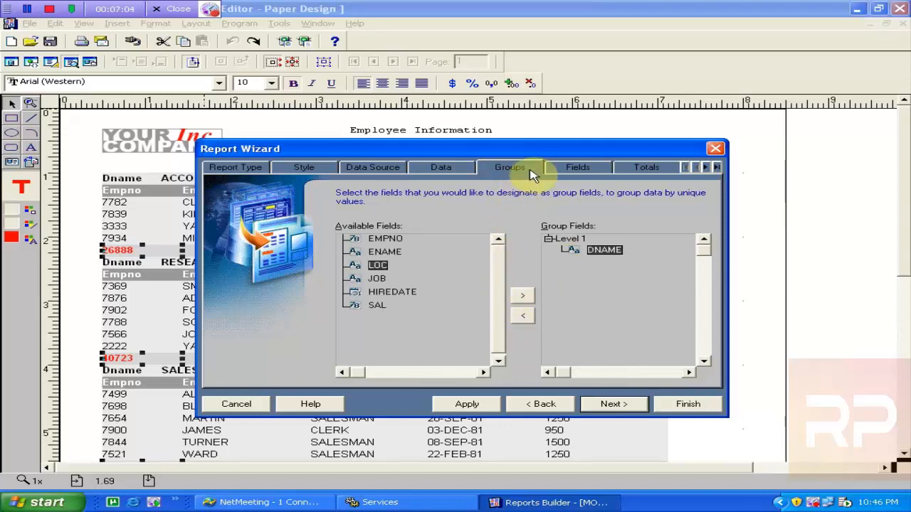
{"action": "left_click", "coordinate": [577, 168]}
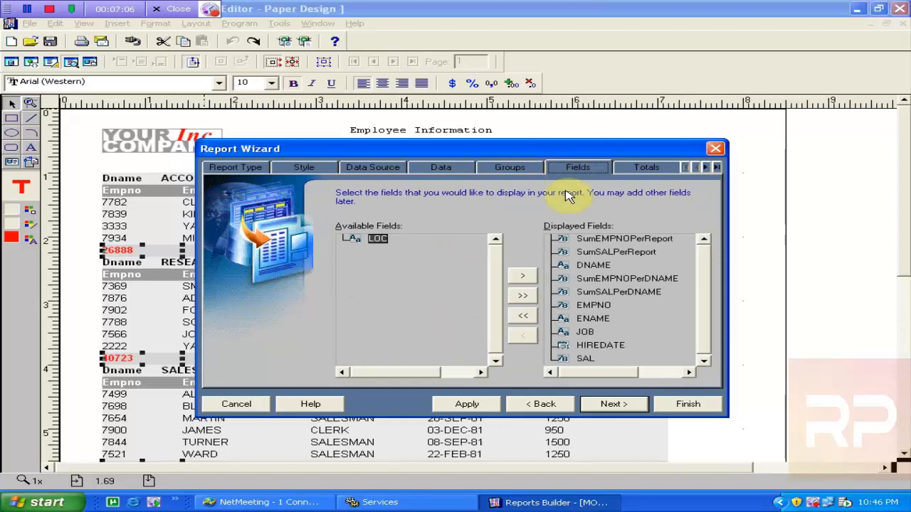
Swap the Sum(EMPNO) total for Count(EMPNO), apply it, and check the department totals
{"action": "left_click", "coordinate": [645, 170]}
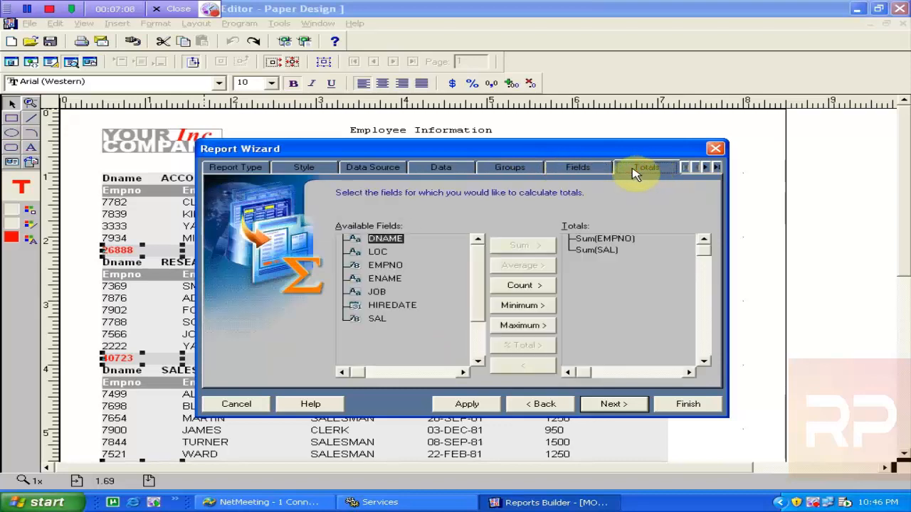
{"action": "left_click", "coordinate": [602, 242]}
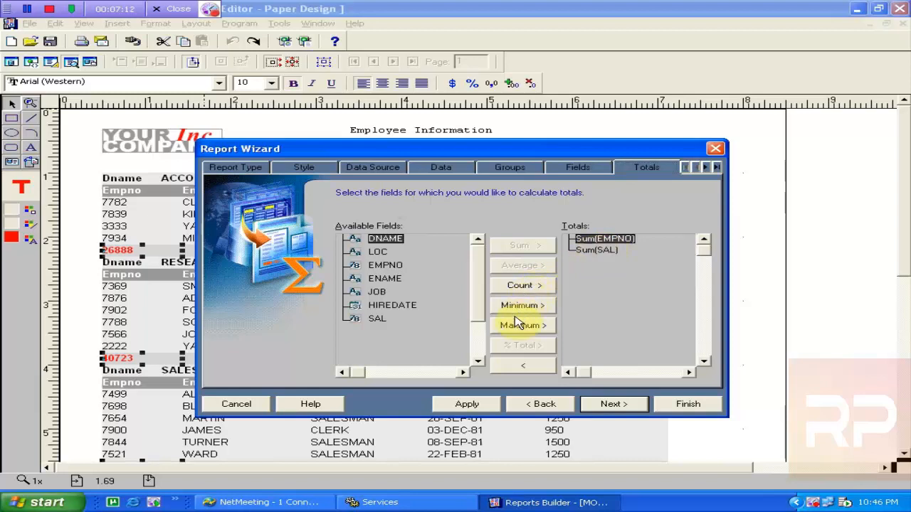
{"action": "left_click", "coordinate": [523, 365]}
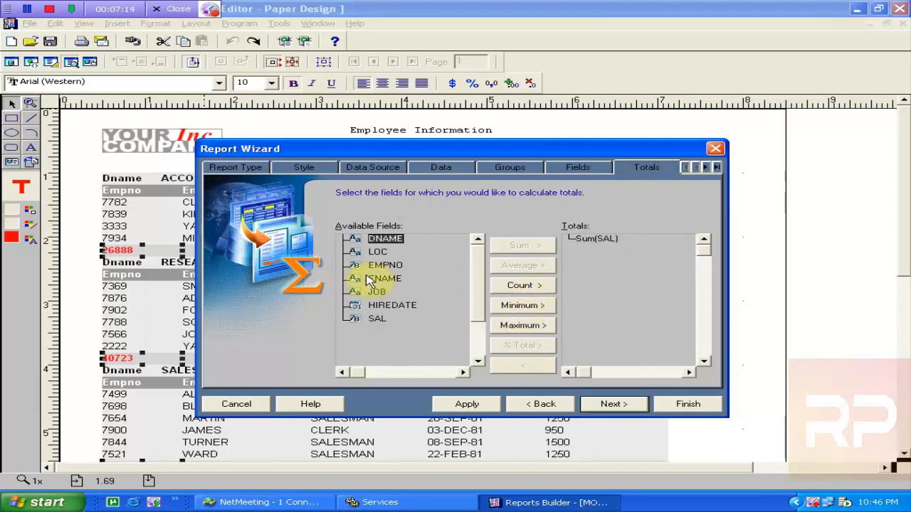
{"action": "left_click", "coordinate": [385, 265]}
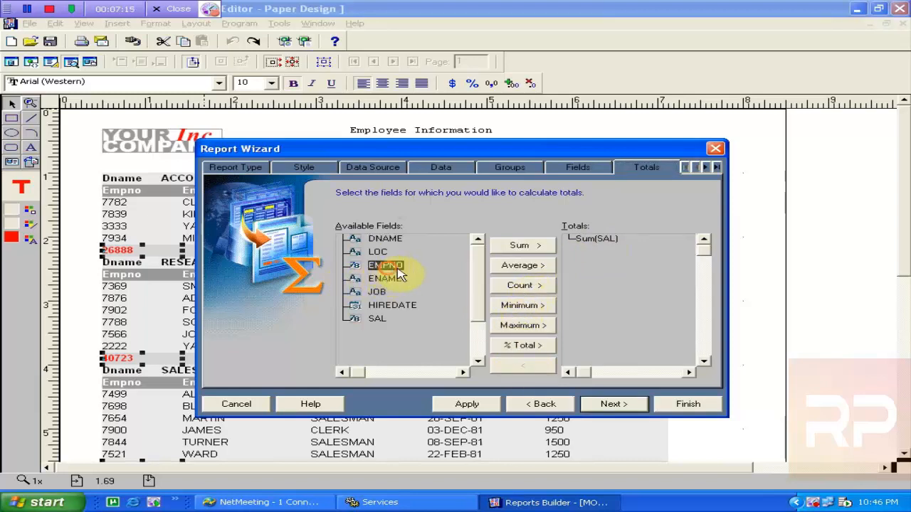
{"action": "left_click", "coordinate": [512, 292]}
{"action": "left_click", "coordinate": [480, 405]}
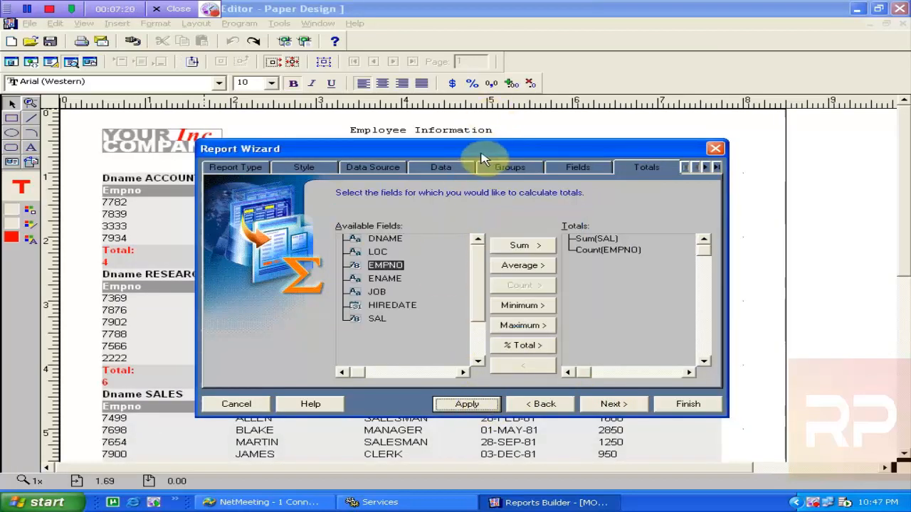
{"action": "left_click_drag", "start_coordinate": [481, 153], "coordinate": [554, 297]}
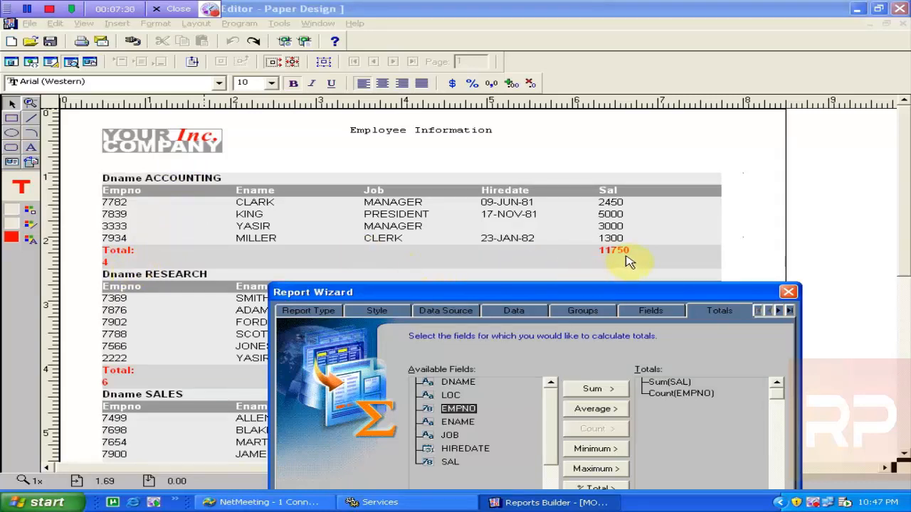
{"action": "left_click_drag", "start_coordinate": [605, 293], "coordinate": [589, 314]}
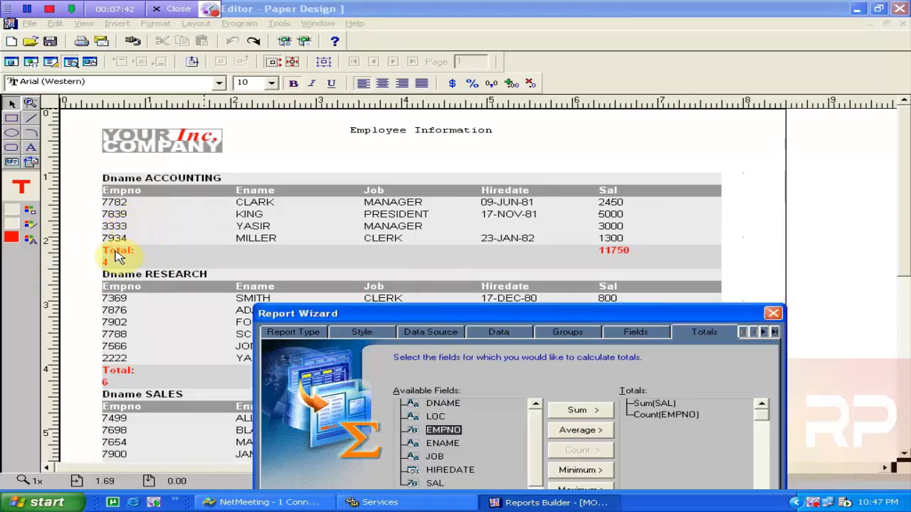
{"action": "left_click_drag", "start_coordinate": [295, 311], "coordinate": [187, 207]}
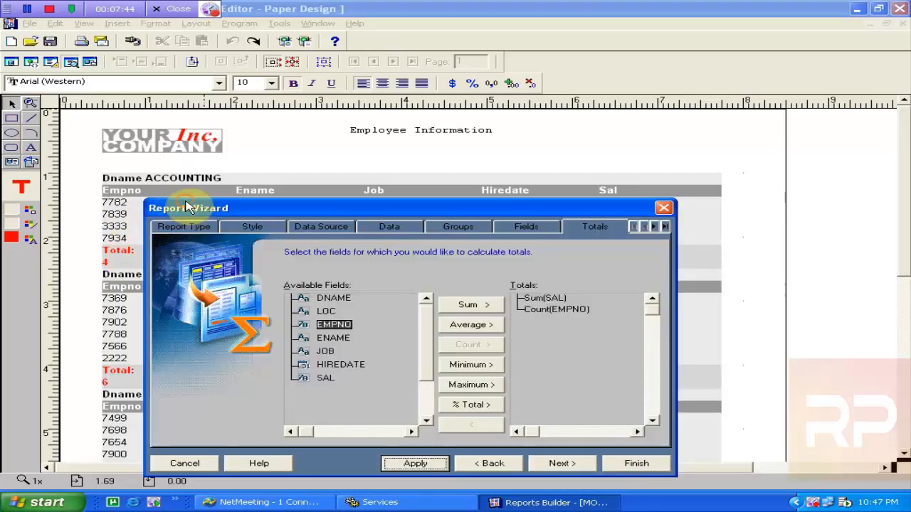
Browse the wizard's Groups and Labels tabs, selecting the Job label entry
{"action": "left_click", "coordinate": [439, 228]}
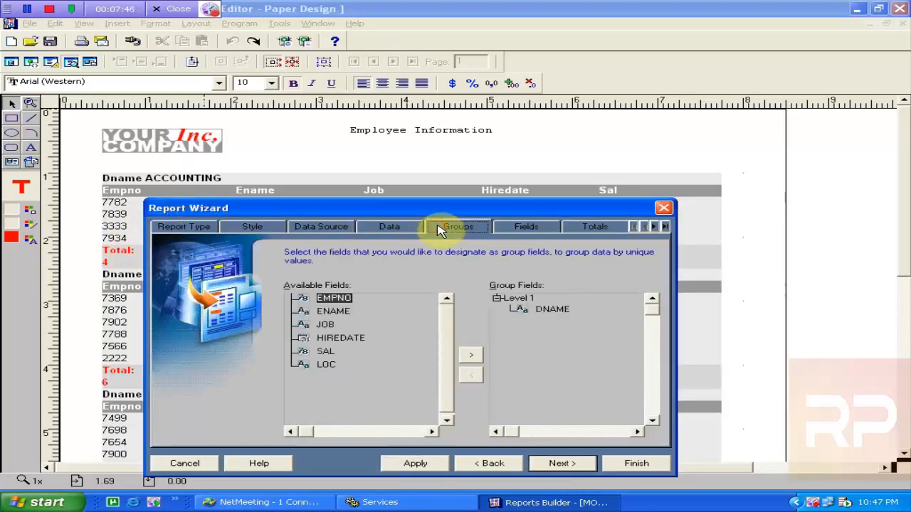
{"action": "left_click", "coordinate": [653, 227]}
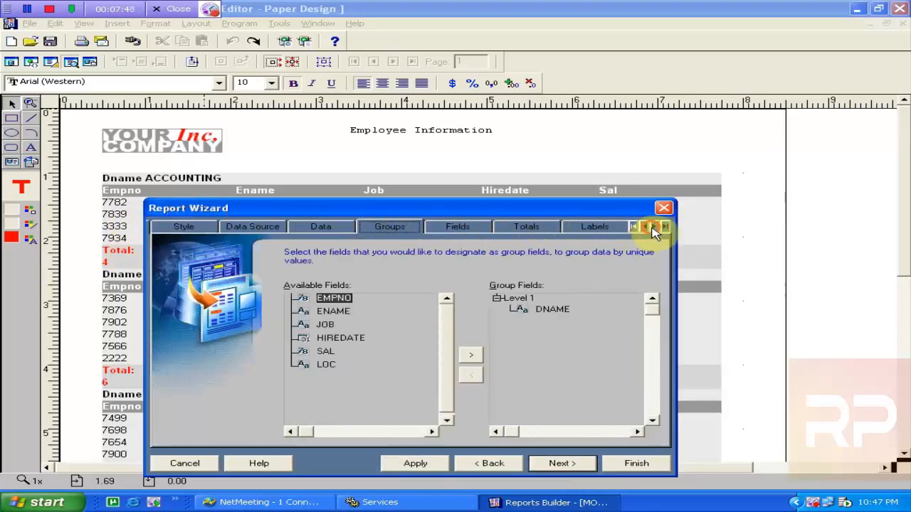
{"action": "left_click", "coordinate": [654, 226]}
{"action": "left_click", "coordinate": [524, 226]}
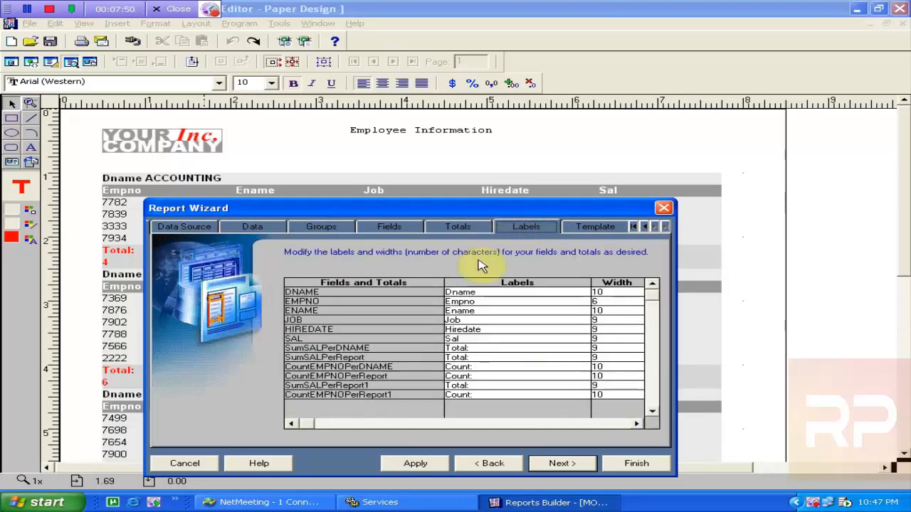
{"action": "left_click", "coordinate": [519, 321]}
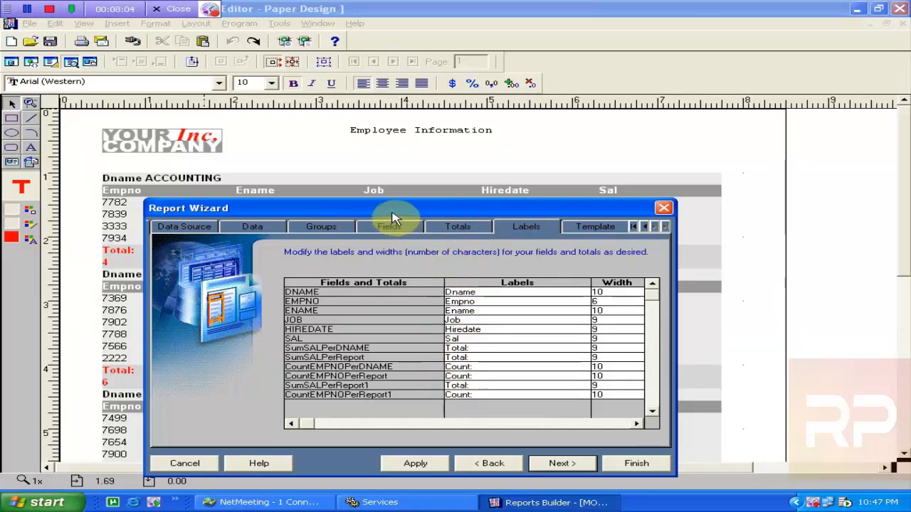
{"action": "left_click_drag", "start_coordinate": [393, 211], "coordinate": [520, 218]}
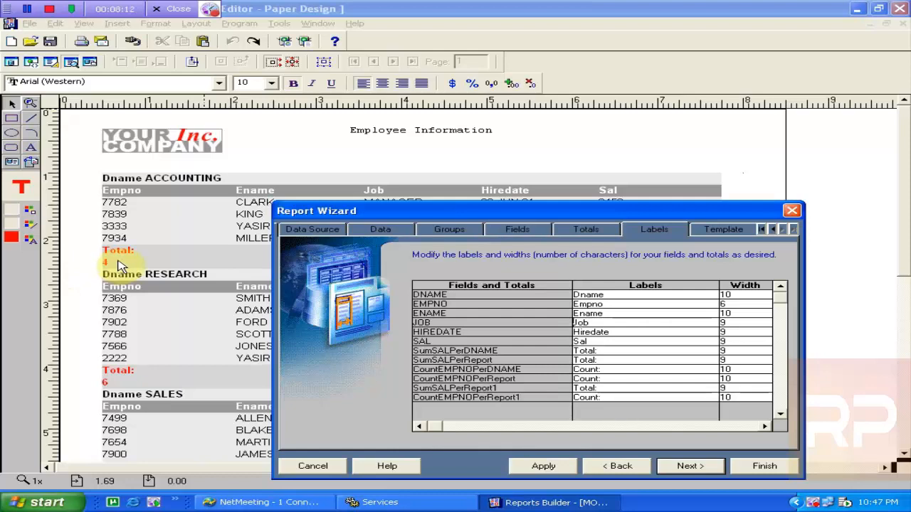
{"action": "left_click_drag", "start_coordinate": [343, 213], "coordinate": [226, 158]}
Go back to the Report Style tab and check the report behind the wizard
{"action": "left_click", "coordinate": [215, 178]}
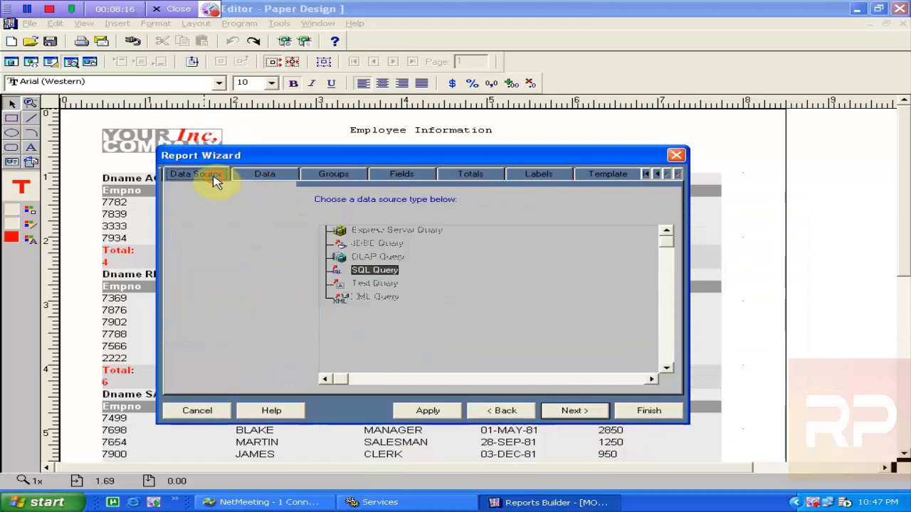
{"action": "left_click", "coordinate": [652, 176]}
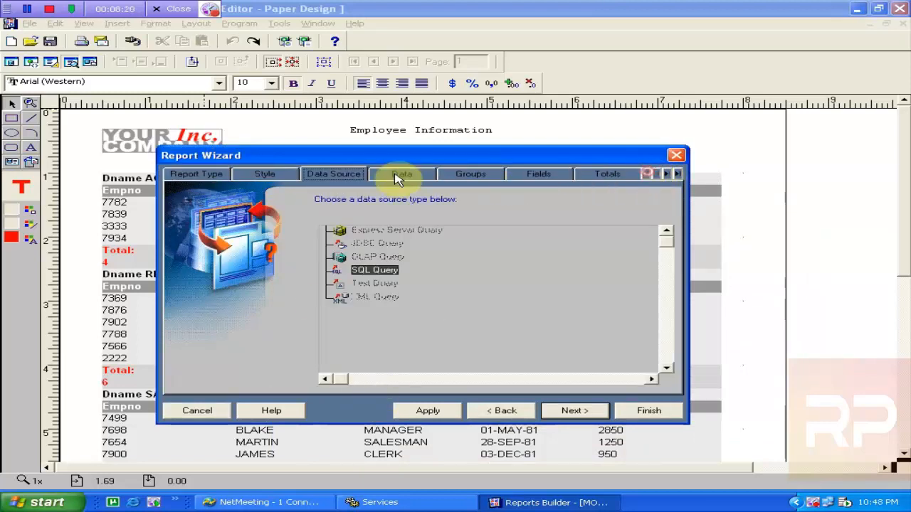
{"action": "left_click", "coordinate": [220, 177]}
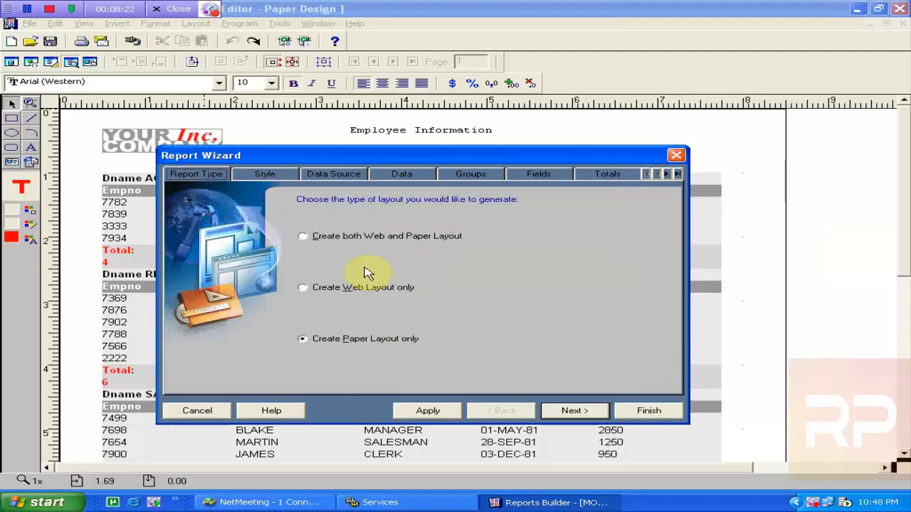
{"action": "left_click", "coordinate": [262, 174]}
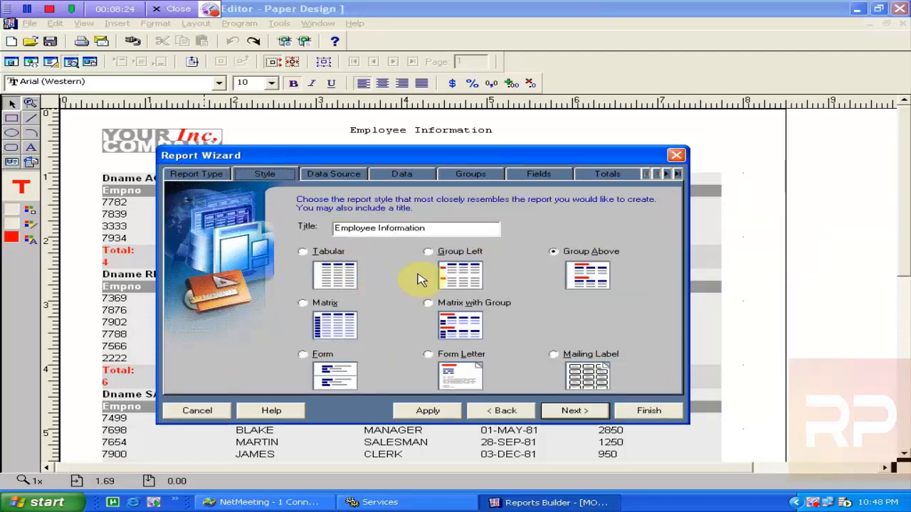
{"action": "left_click_drag", "start_coordinate": [478, 155], "coordinate": [606, 360]}
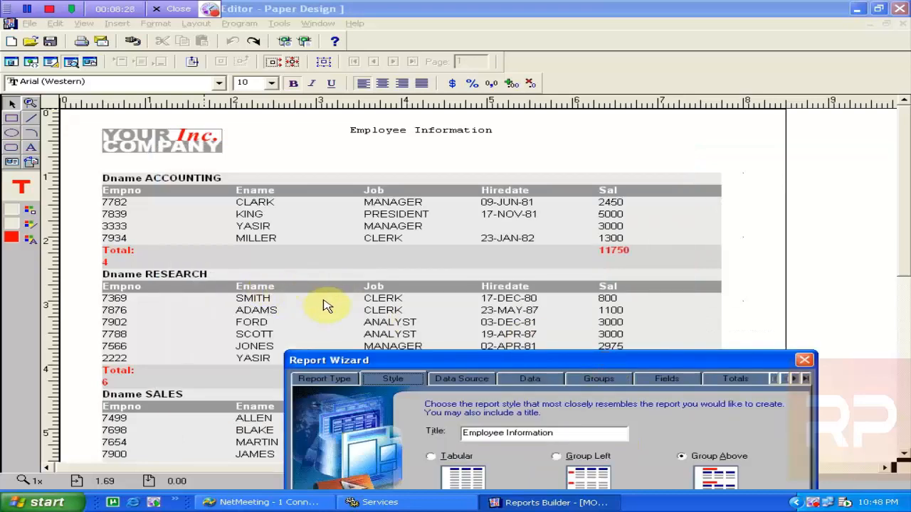
{"action": "left_click_drag", "start_coordinate": [417, 362], "coordinate": [272, 165]}
Switch the style to Group Left, apply it to preview the report, then finish the wizard
{"action": "left_click", "coordinate": [412, 262]}
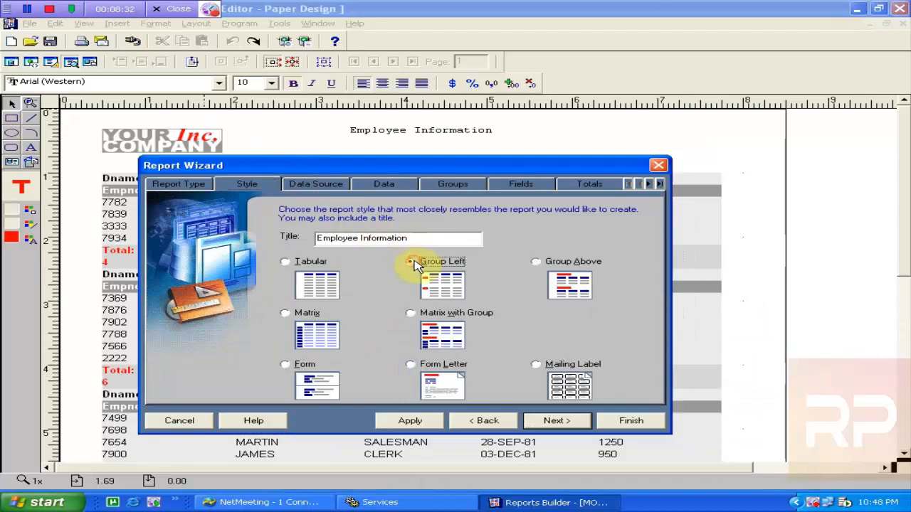
{"action": "left_click", "coordinate": [407, 425]}
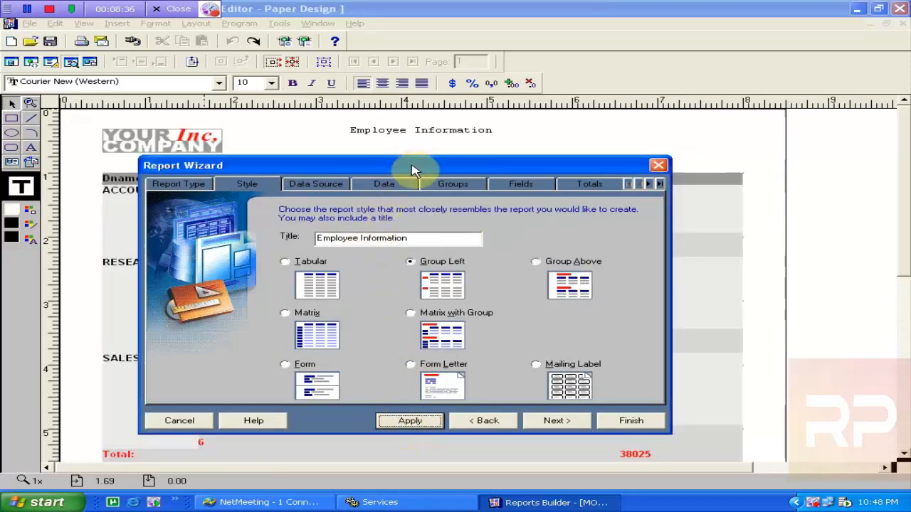
{"action": "left_click_drag", "start_coordinate": [600, 250], "coordinate": [531, 307]}
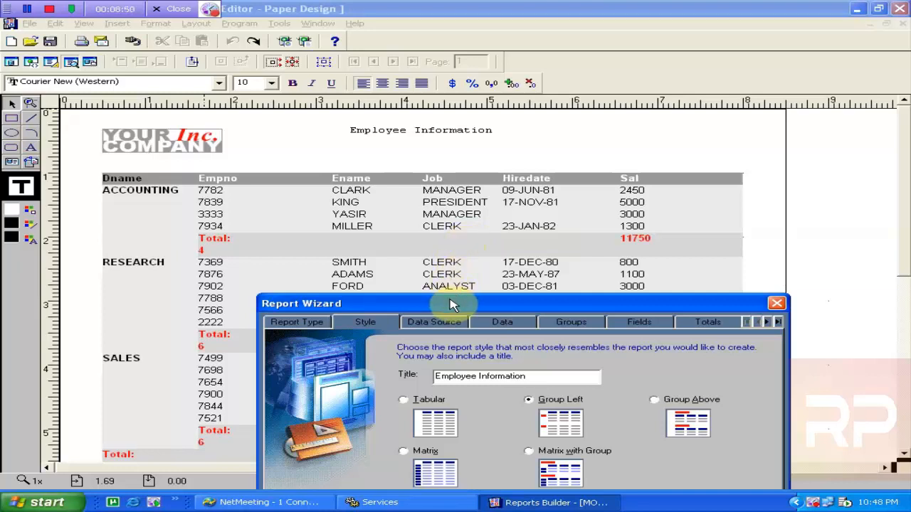
{"action": "left_click_drag", "start_coordinate": [453, 306], "coordinate": [409, 226]}
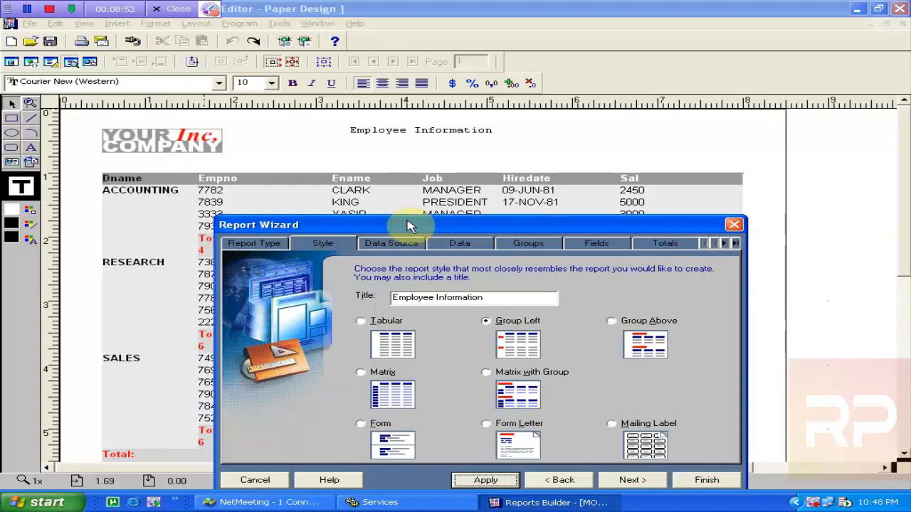
{"action": "left_click", "coordinate": [707, 480]}
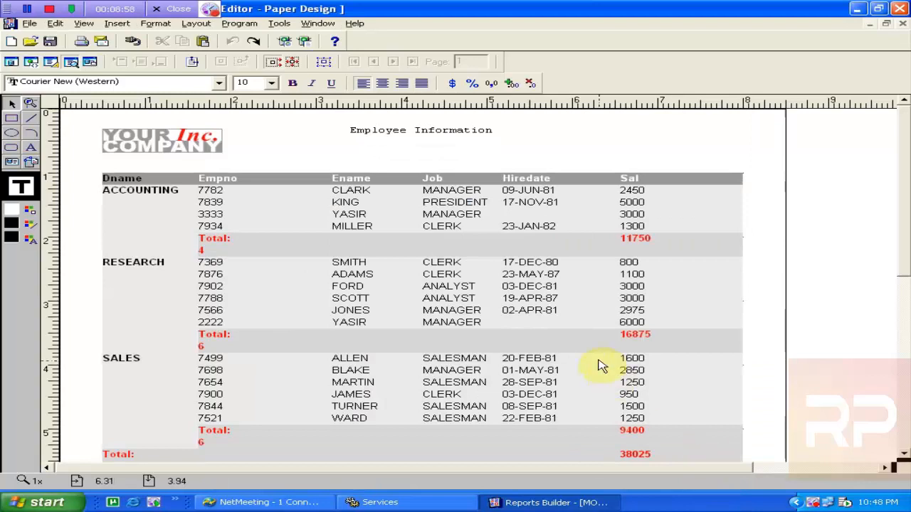
Save the report as Group_Left_emp in Reports Binary (*.rdf) format
{"action": "left_click", "coordinate": [442, 134]}
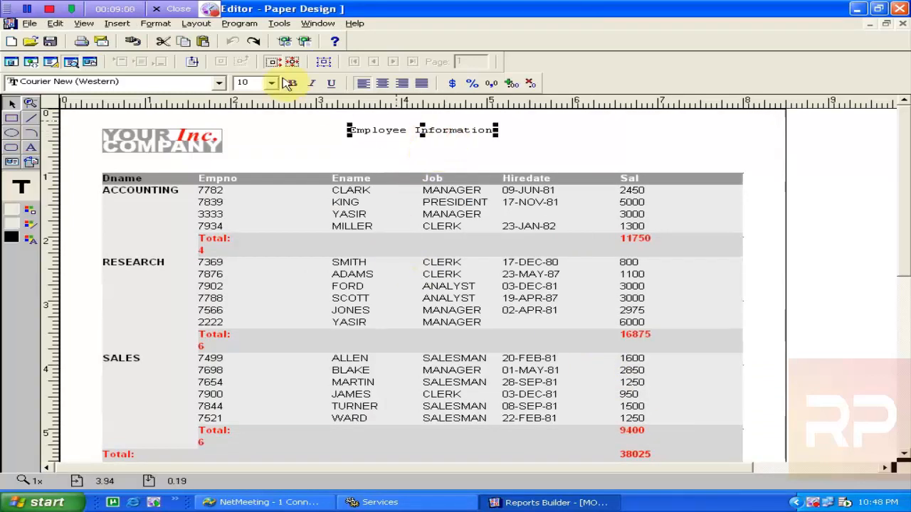
{"action": "left_click", "coordinate": [50, 41]}
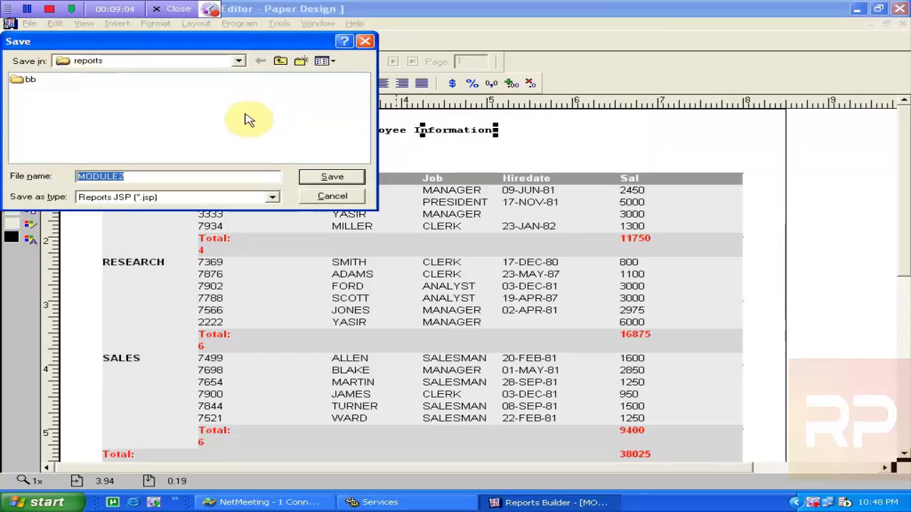
{"action": "type", "text": "Group_Left_emp"}
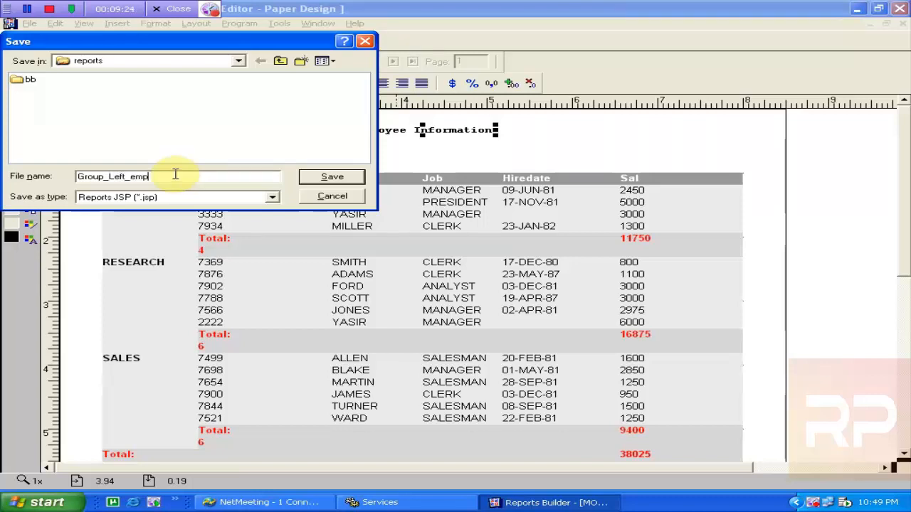
{"action": "left_click", "coordinate": [193, 197]}
{"action": "left_click", "coordinate": [176, 239]}
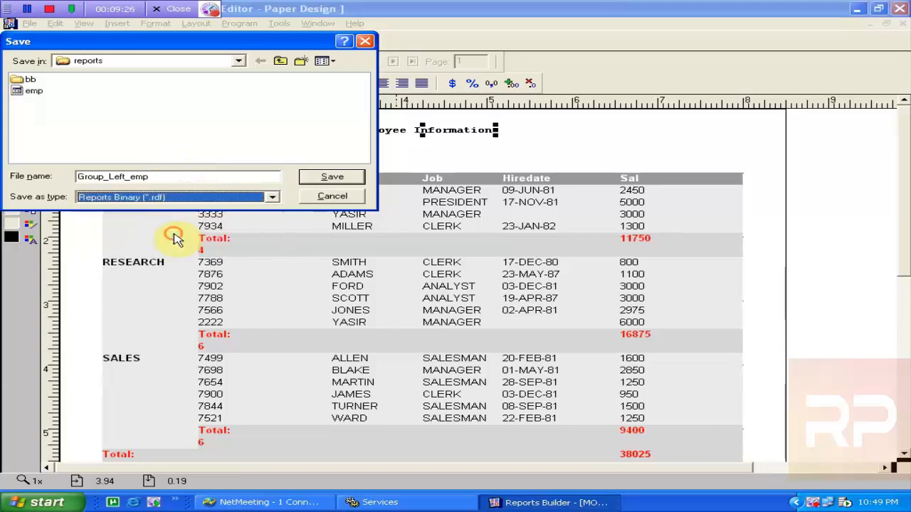
{"action": "left_click", "coordinate": [313, 177]}
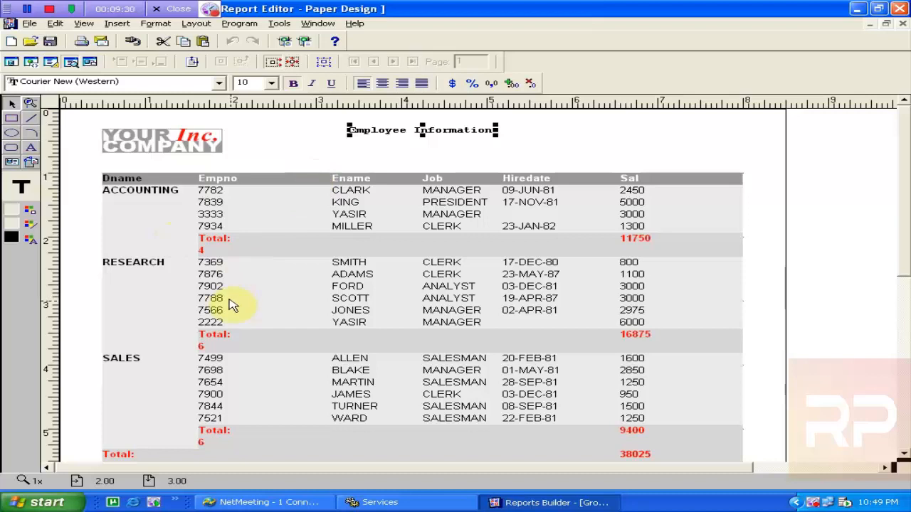
Minimize NetMeeting and close the Paper Design editor to reveal the Object Navigator
{"action": "left_click", "coordinate": [58, 45]}
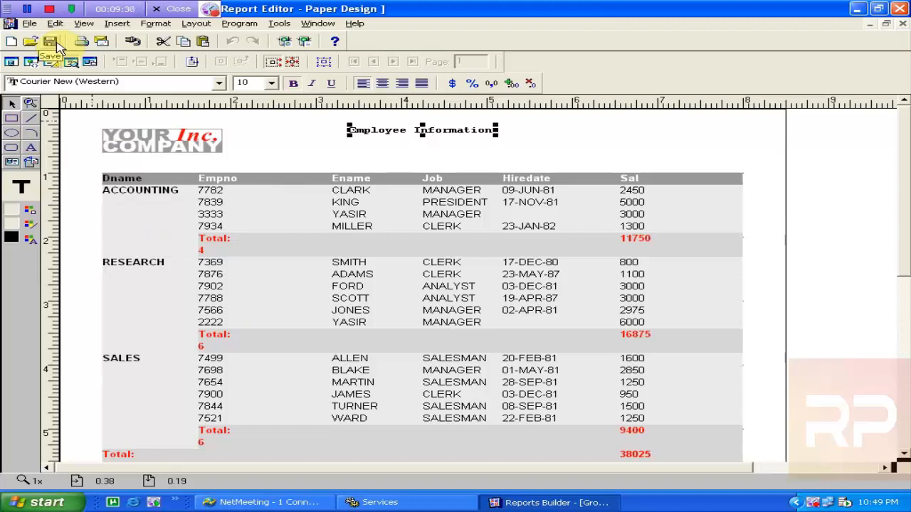
{"action": "left_click", "coordinate": [278, 503]}
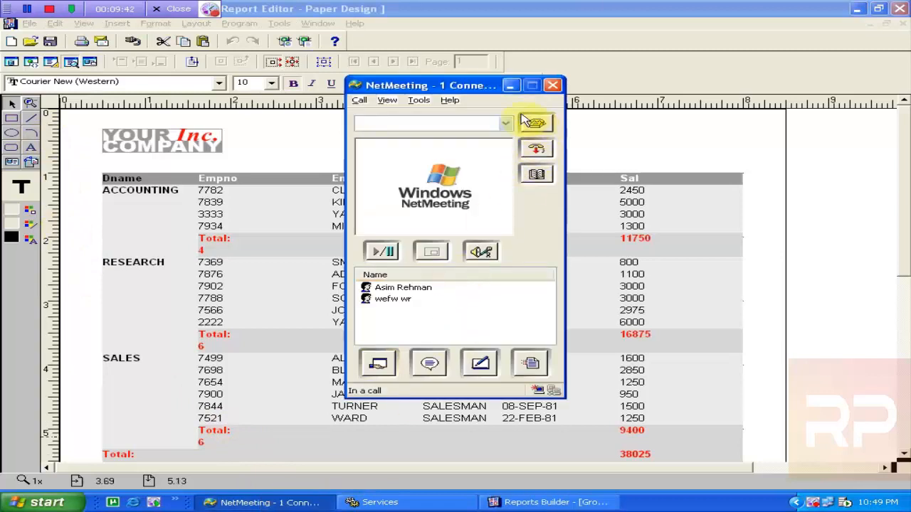
{"action": "left_click", "coordinate": [510, 87]}
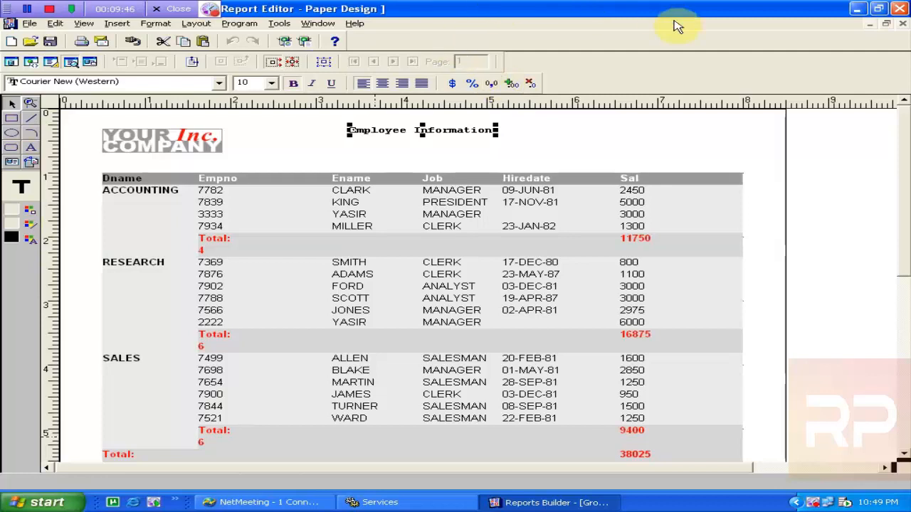
{"action": "left_click", "coordinate": [903, 24]}
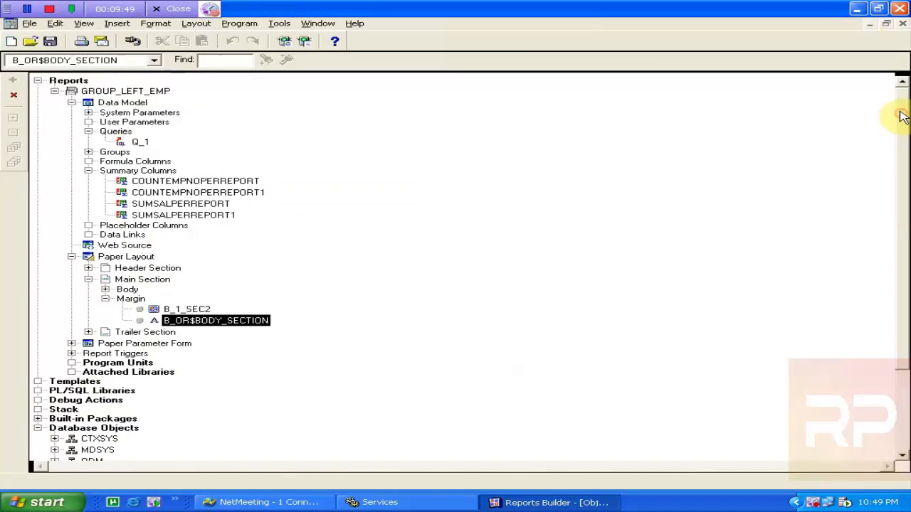
Collapse and close the GROUP_LEFT_EMP report in the Object Navigator
{"action": "left_click", "coordinate": [54, 92]}
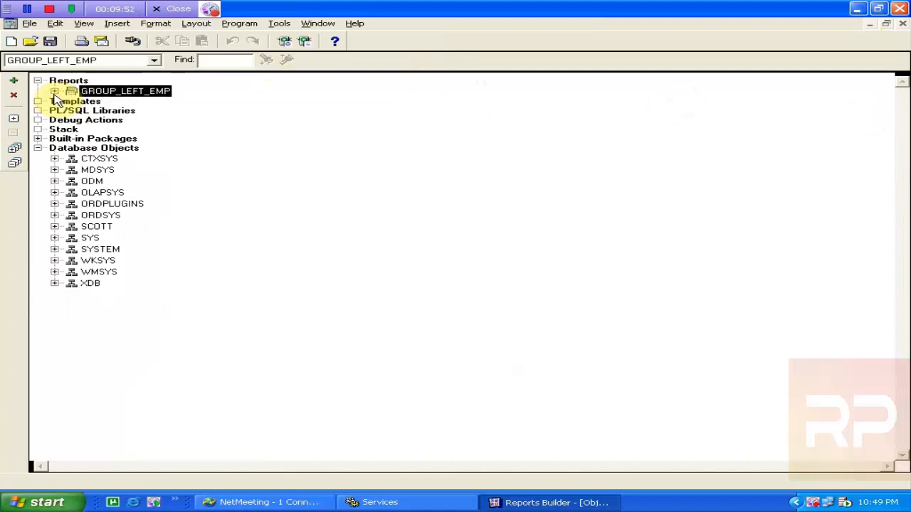
{"action": "key", "text": "Delete"}
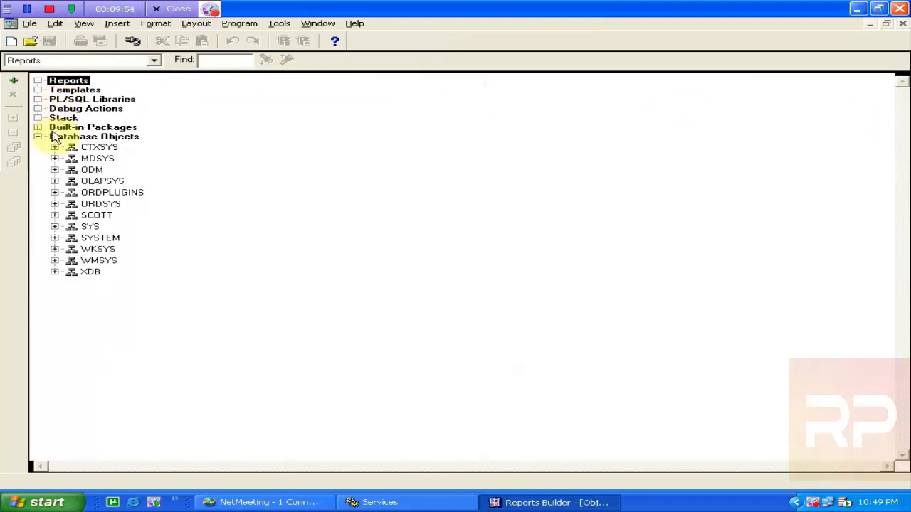
{"action": "left_click", "coordinate": [37, 137]}
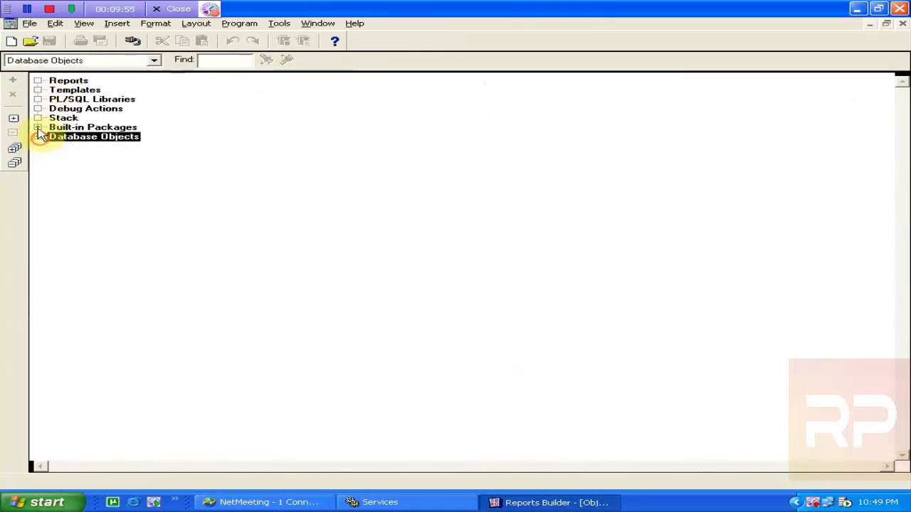
Create a new report using the Report Wizard and move past the Welcome page
{"action": "left_click", "coordinate": [63, 82]}
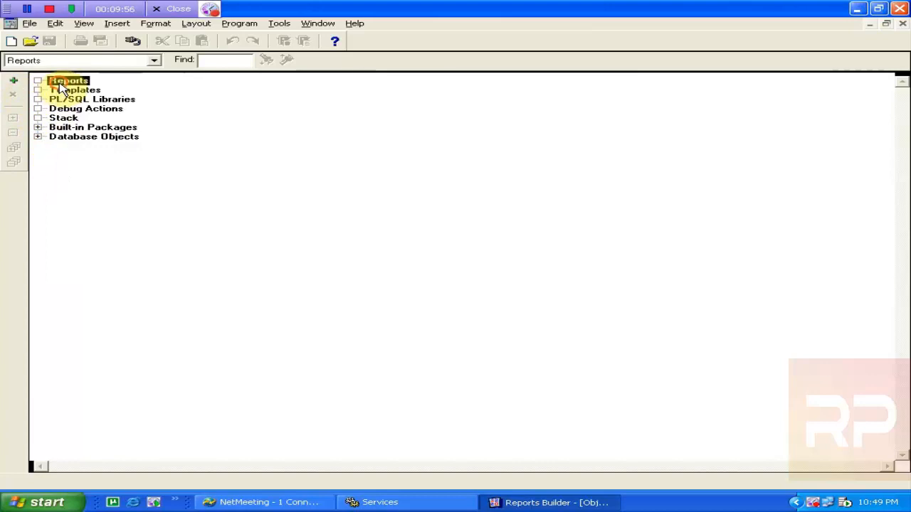
{"action": "left_click", "coordinate": [15, 84]}
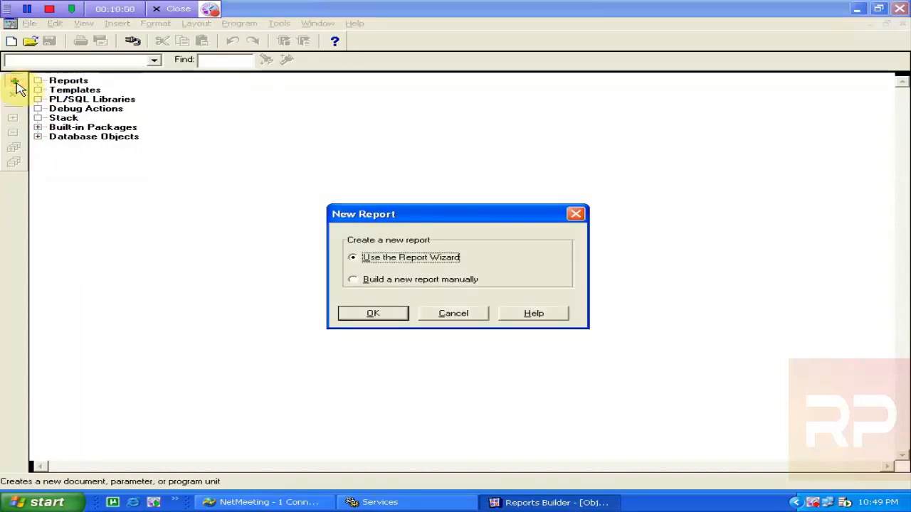
{"action": "left_click", "coordinate": [345, 312]}
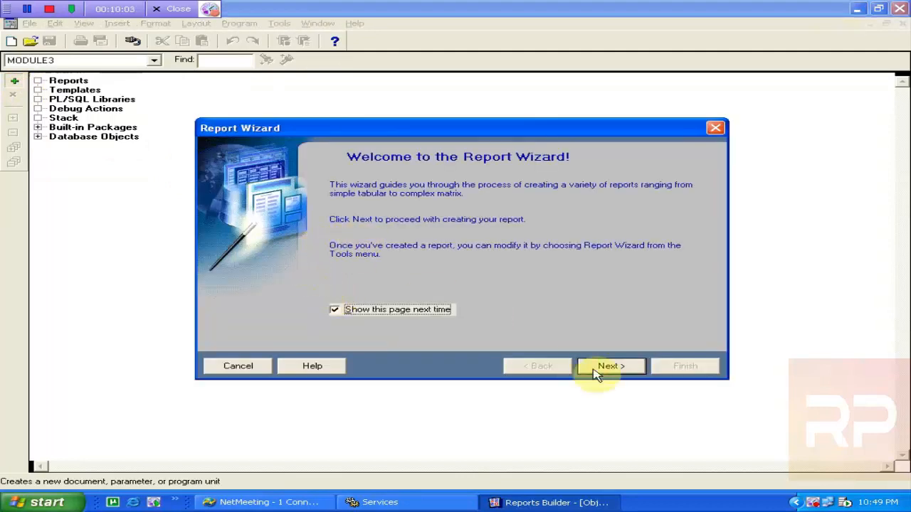
{"action": "left_click", "coordinate": [606, 369]}
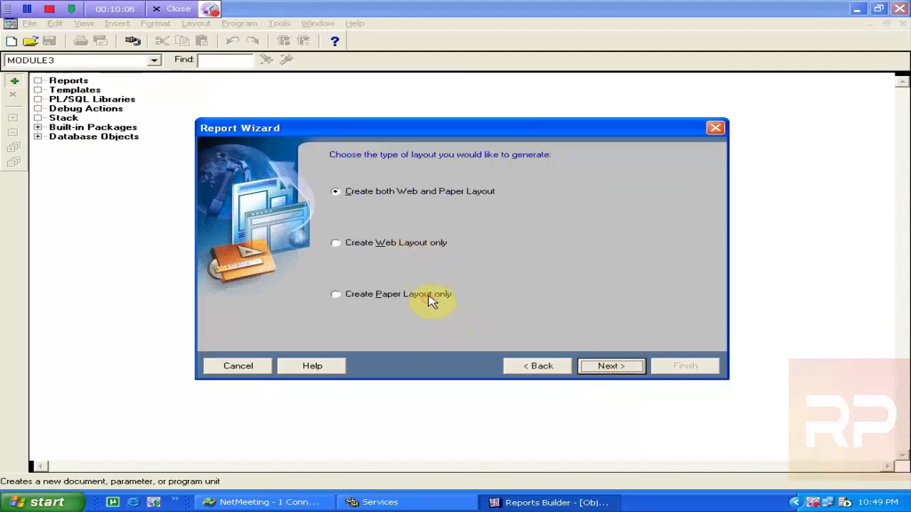
Choose a paper-only layout with the Form report style
{"action": "left_click", "coordinate": [431, 299]}
{"action": "left_click", "coordinate": [610, 370]}
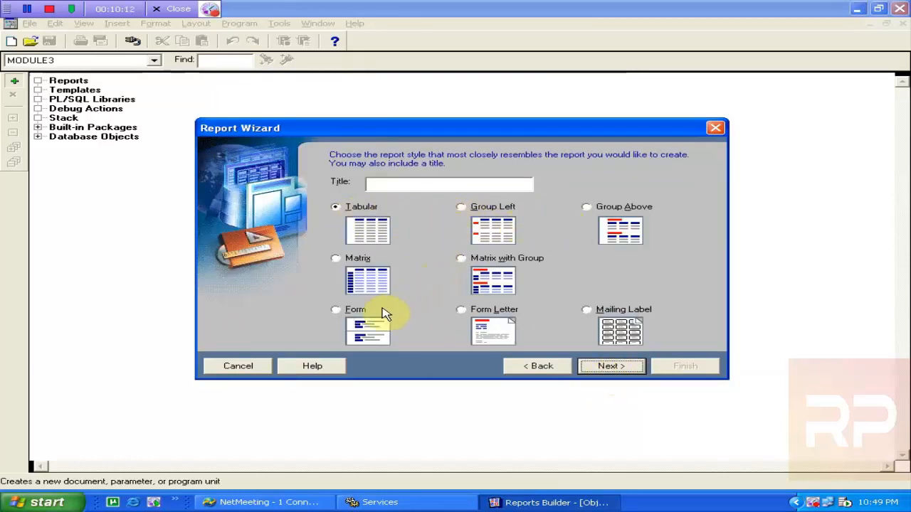
{"action": "left_click", "coordinate": [346, 313]}
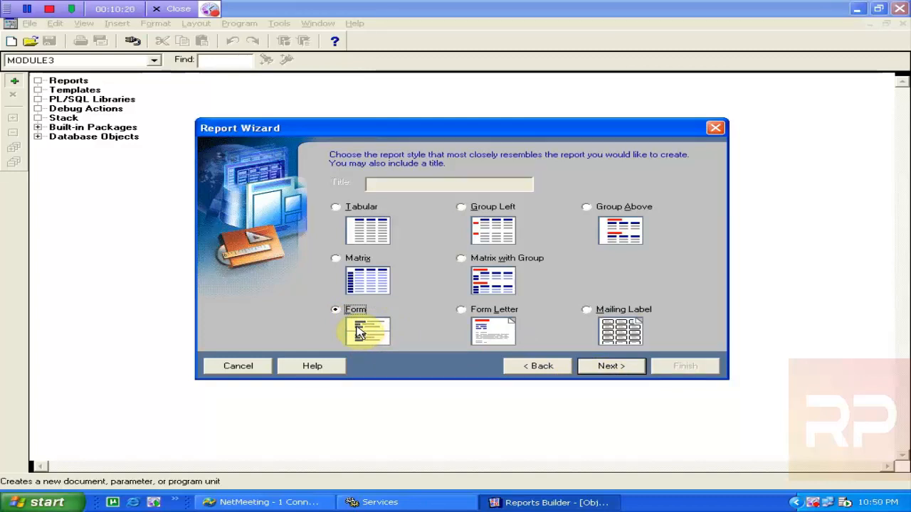
Build a SQL query in the Query Builder selecting all columns of the EMP table
{"action": "left_click", "coordinate": [589, 371]}
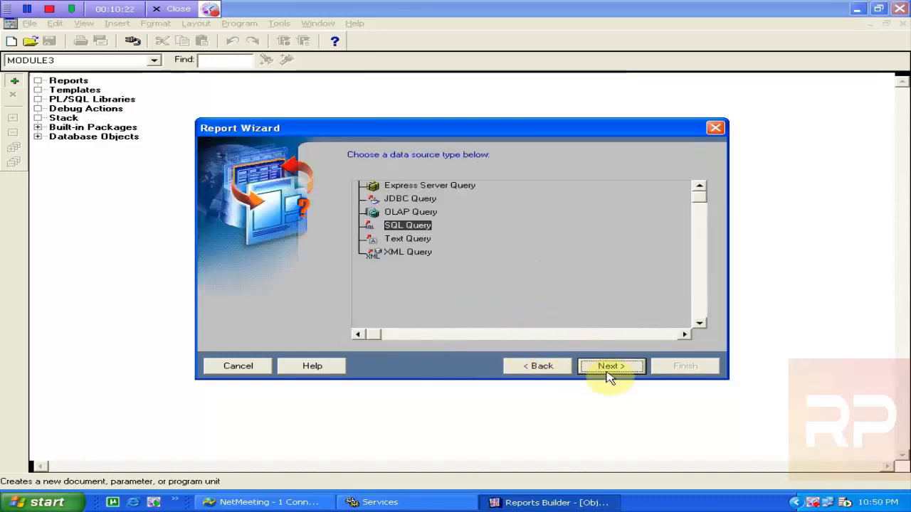
{"action": "left_click", "coordinate": [606, 371]}
{"action": "left_click", "coordinate": [372, 307]}
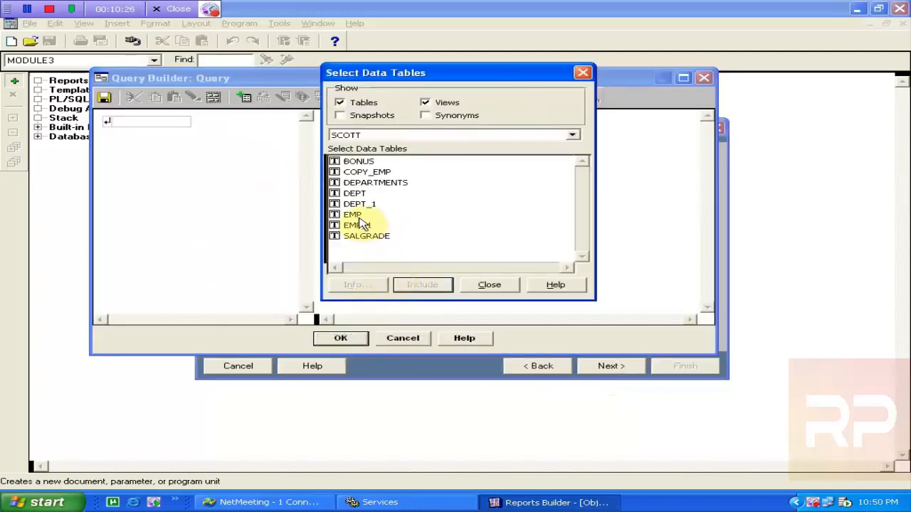
{"action": "left_click", "coordinate": [353, 215]}
{"action": "left_click", "coordinate": [423, 285]}
{"action": "left_click", "coordinate": [491, 285]}
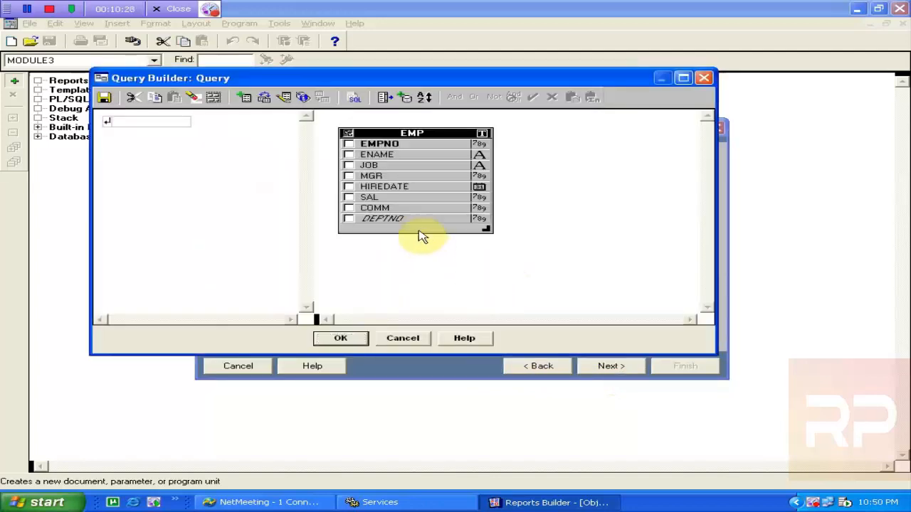
{"action": "left_click", "coordinate": [347, 134]}
{"action": "left_click", "coordinate": [346, 338]}
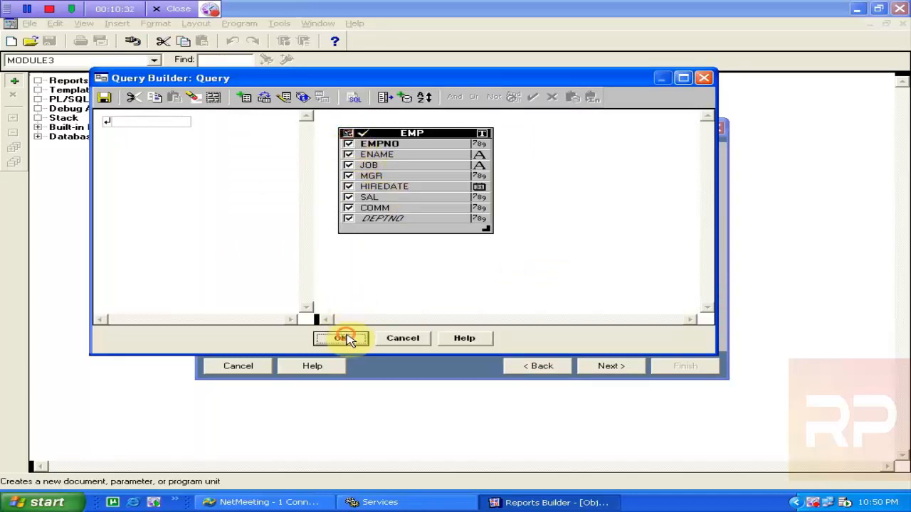
Display all EMP fields, skip totals and labels, and finish with the Peach template
{"action": "left_click", "coordinate": [604, 368]}
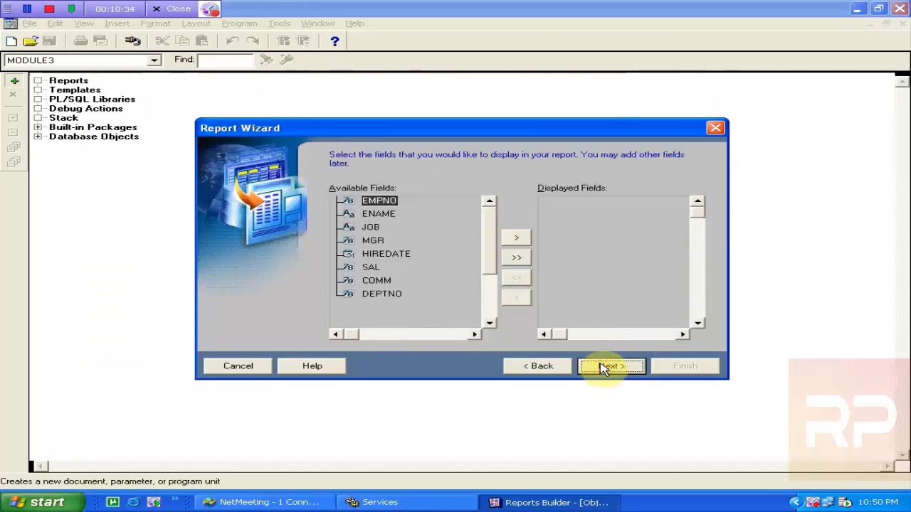
{"action": "left_click", "coordinate": [516, 258]}
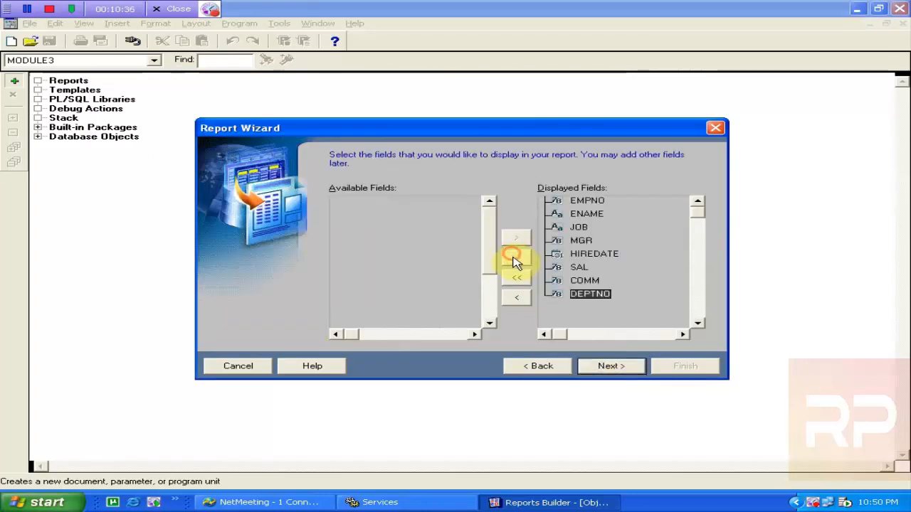
{"action": "left_click", "coordinate": [635, 368]}
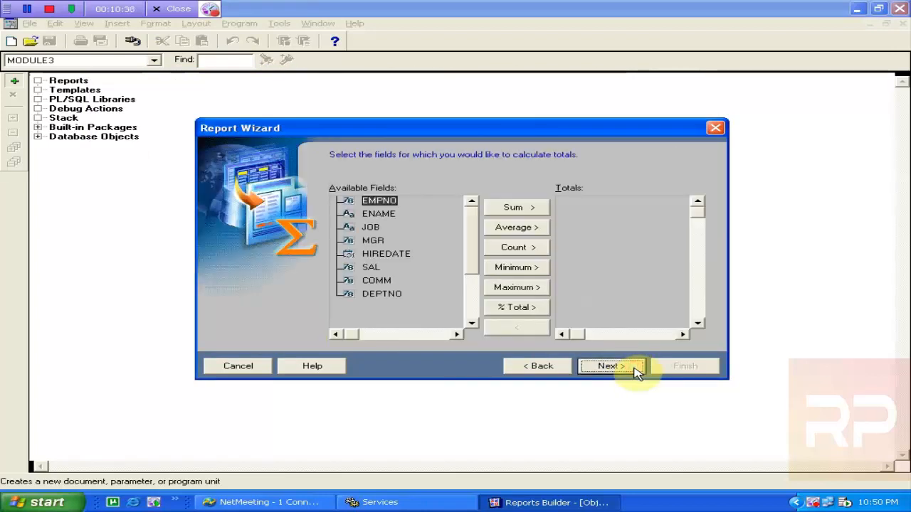
{"action": "left_click", "coordinate": [636, 370]}
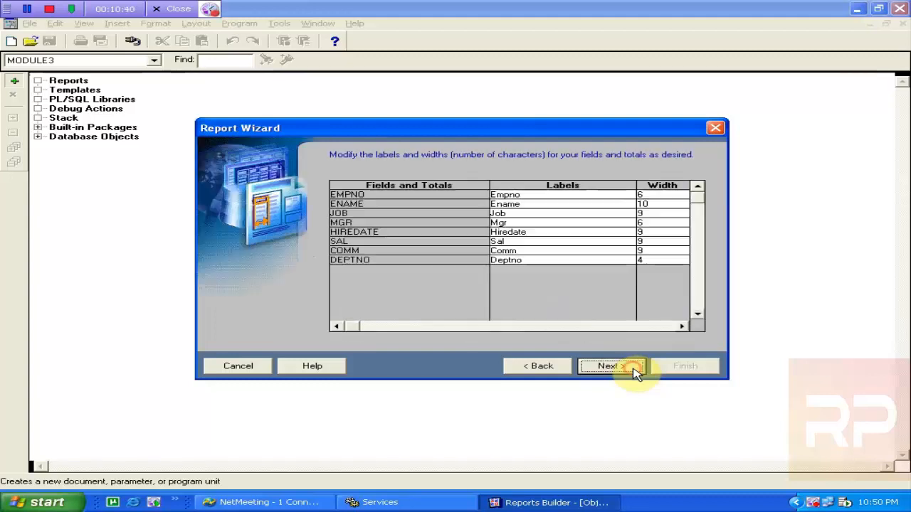
{"action": "left_click", "coordinate": [636, 369]}
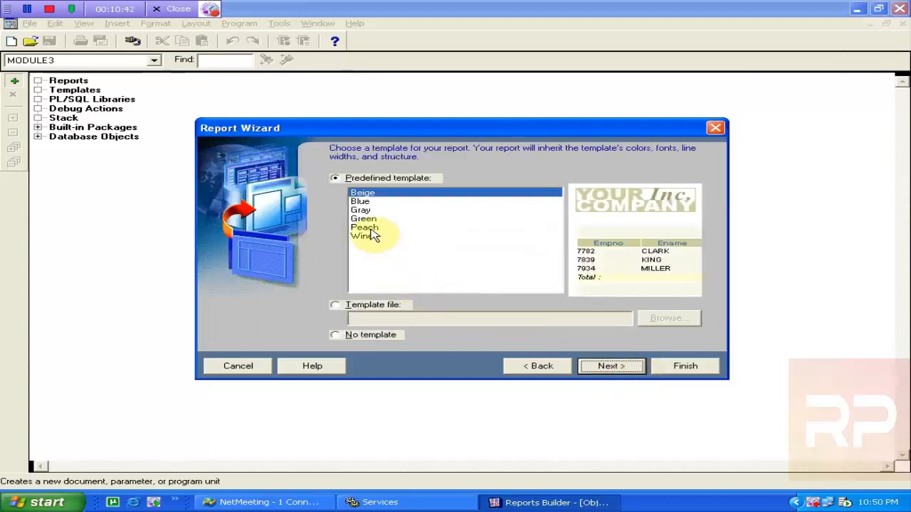
{"action": "left_click", "coordinate": [371, 230]}
{"action": "left_click", "coordinate": [618, 370]}
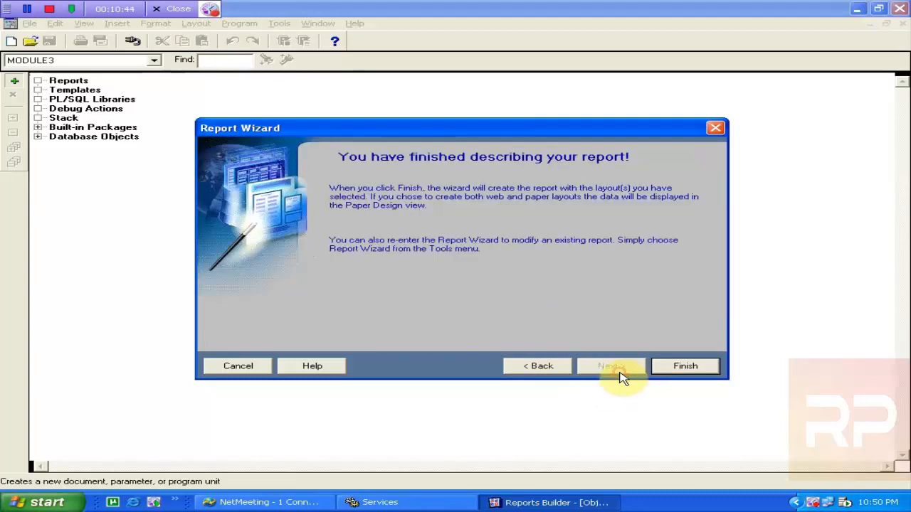
{"action": "left_click", "coordinate": [672, 369]}
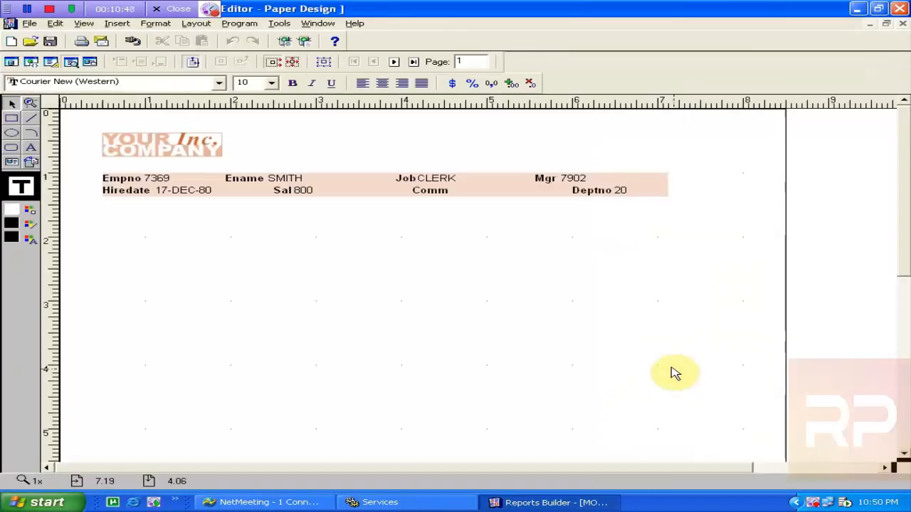
Page forward through the employee records to the last one (YASIR), then back two pages to MILLER
{"action": "left_click", "coordinate": [393, 63]}
{"action": "left_click", "coordinate": [394, 63]}
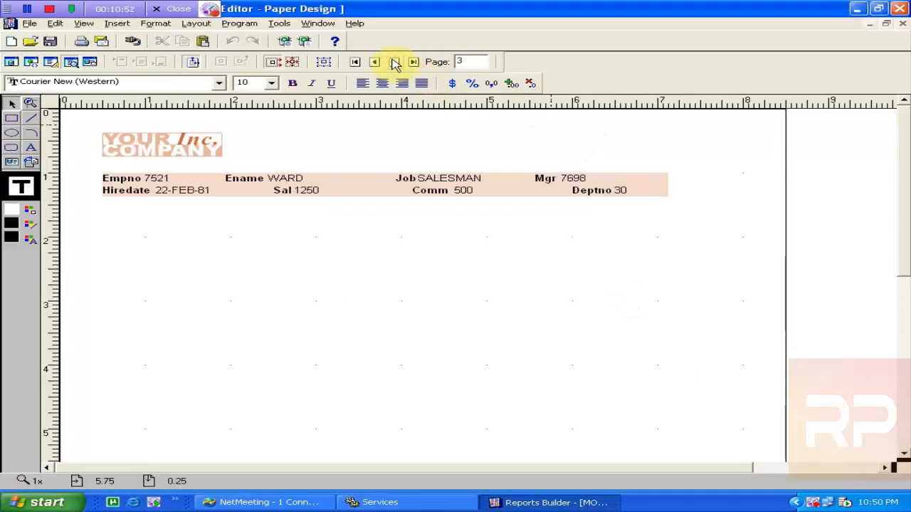
{"action": "left_click", "coordinate": [395, 63]}
{"action": "left_click", "coordinate": [395, 62]}
{"action": "left_click", "coordinate": [395, 62]}
{"action": "left_click", "coordinate": [395, 63]}
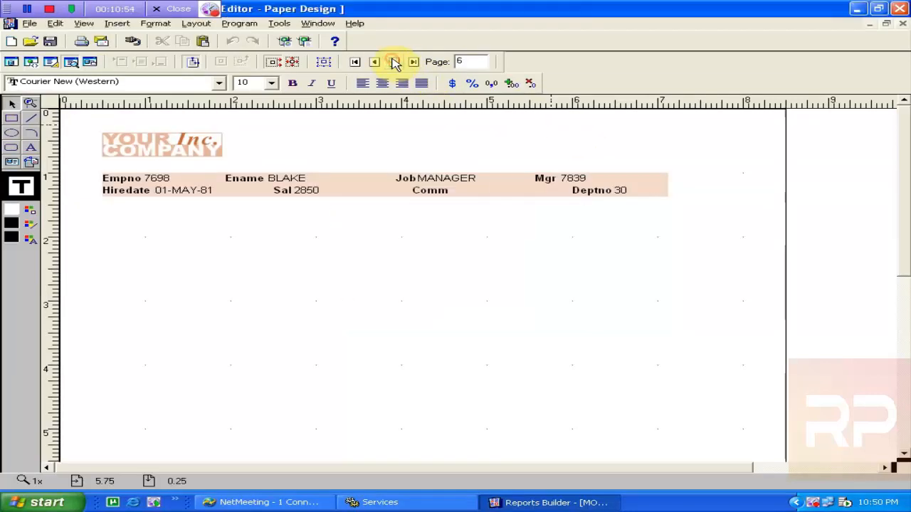
{"action": "left_click", "coordinate": [395, 63]}
{"action": "left_click", "coordinate": [393, 62]}
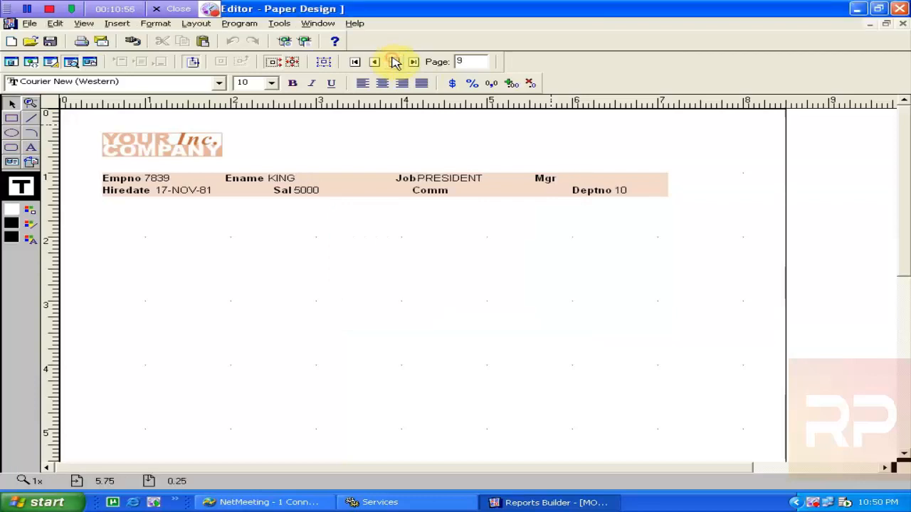
{"action": "left_click", "coordinate": [393, 62]}
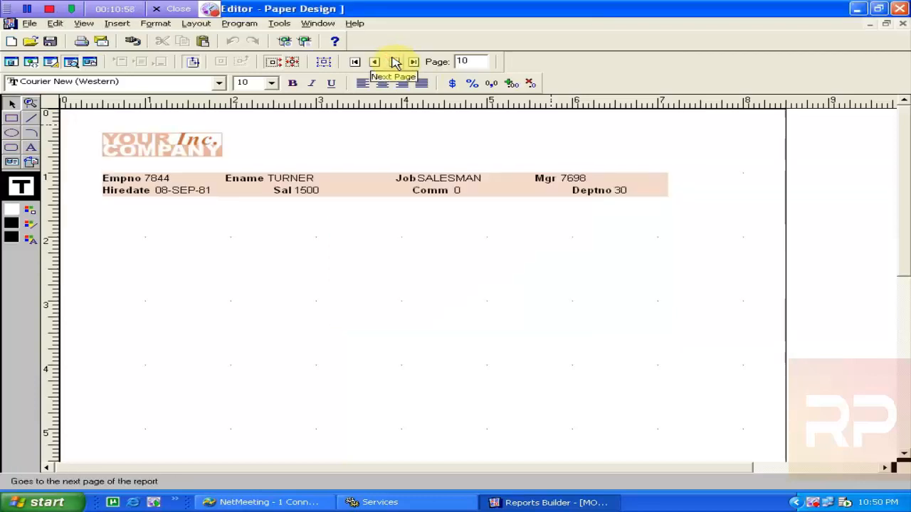
{"action": "left_click", "coordinate": [395, 63]}
{"action": "left_click", "coordinate": [395, 62]}
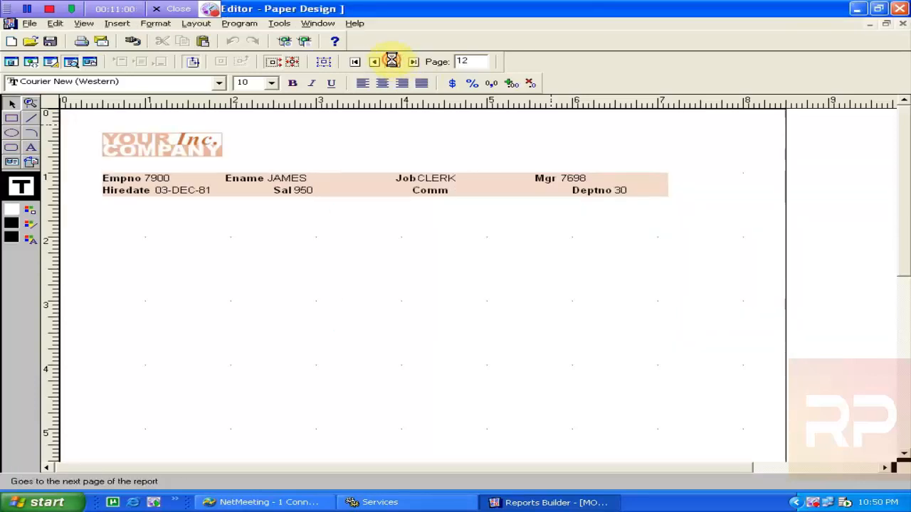
{"action": "left_click", "coordinate": [395, 62]}
{"action": "left_click", "coordinate": [396, 63]}
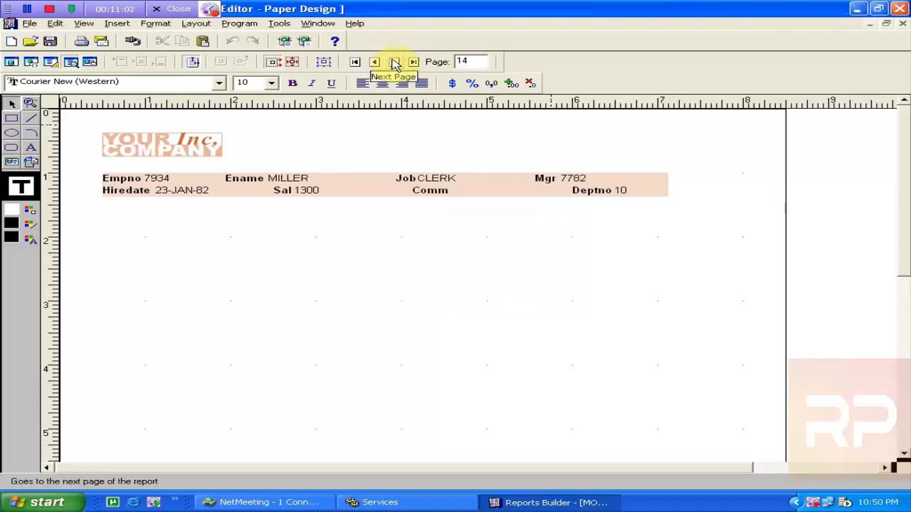
{"action": "left_click", "coordinate": [395, 62]}
{"action": "left_click", "coordinate": [395, 62]}
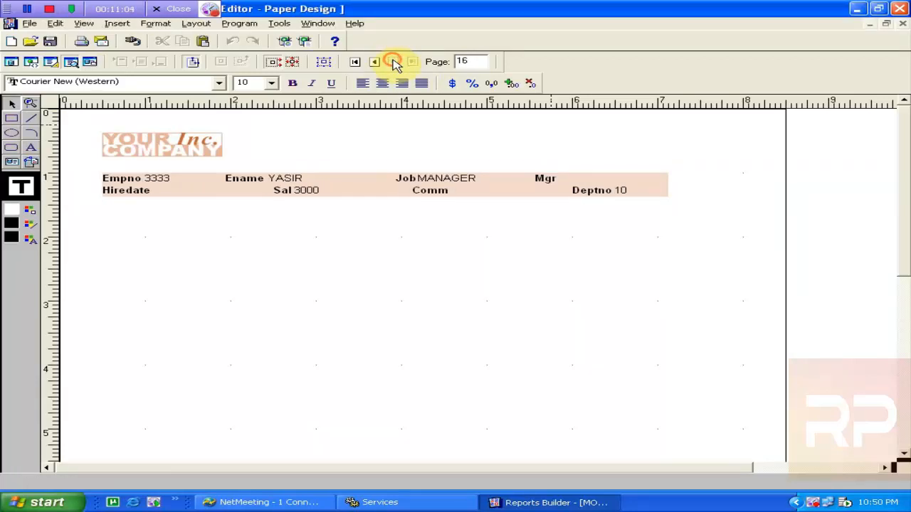
{"action": "left_click", "coordinate": [395, 63]}
{"action": "left_click", "coordinate": [374, 61]}
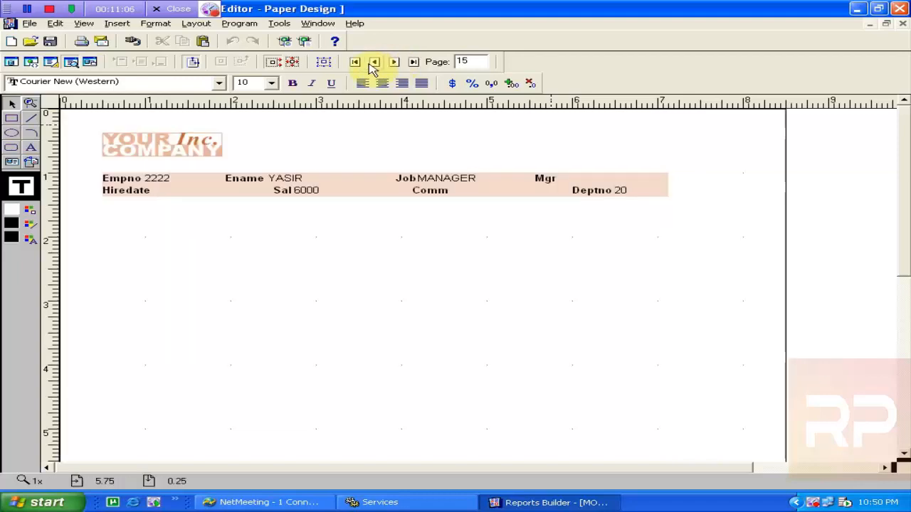
{"action": "left_click", "coordinate": [375, 62]}
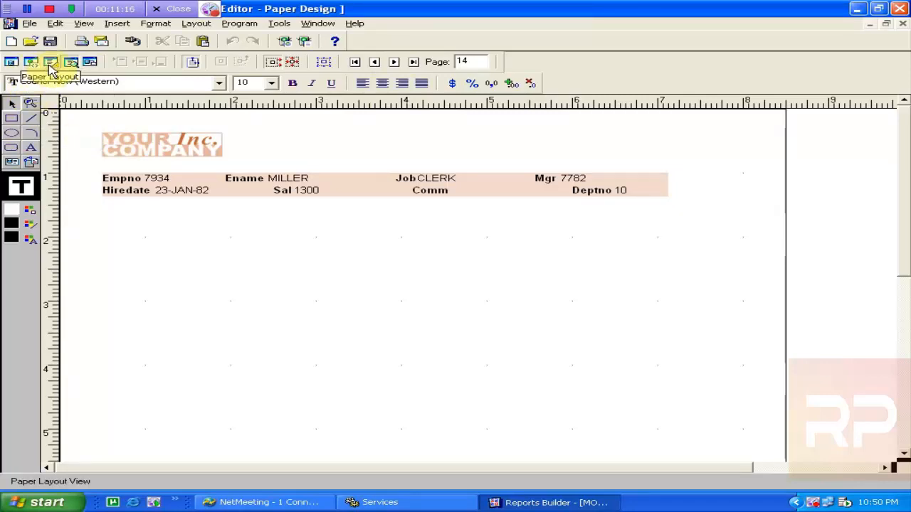
{"action": "right_click", "coordinate": [342, 155]}
{"action": "left_click", "coordinate": [318, 142]}
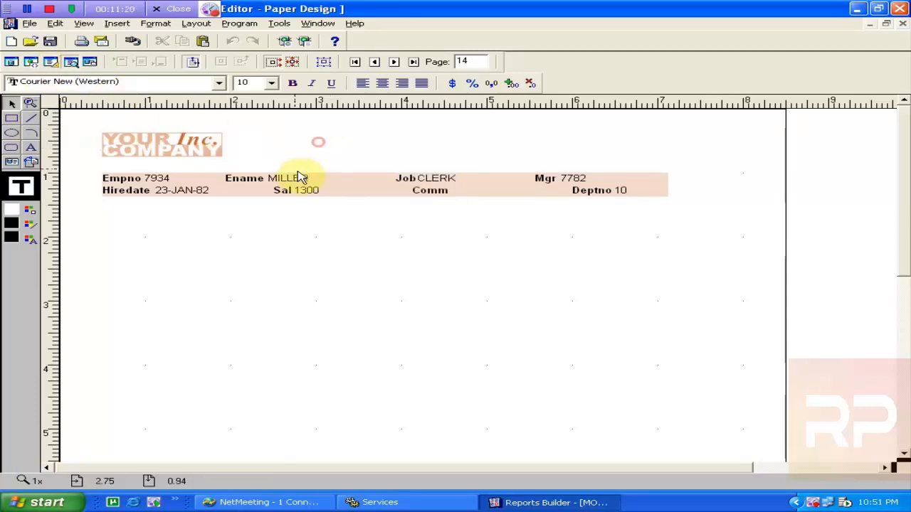
{"action": "left_click", "coordinate": [355, 193]}
{"action": "left_click", "coordinate": [457, 192]}
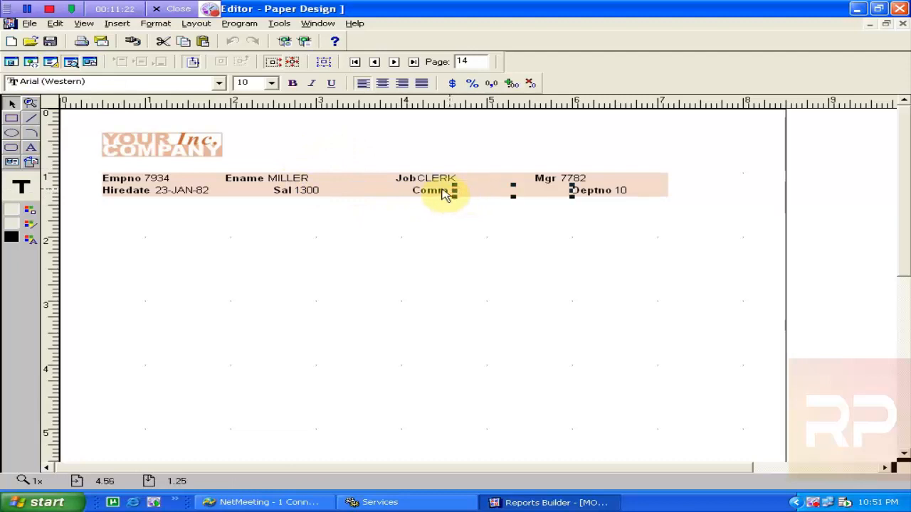
{"action": "left_click", "coordinate": [243, 179]}
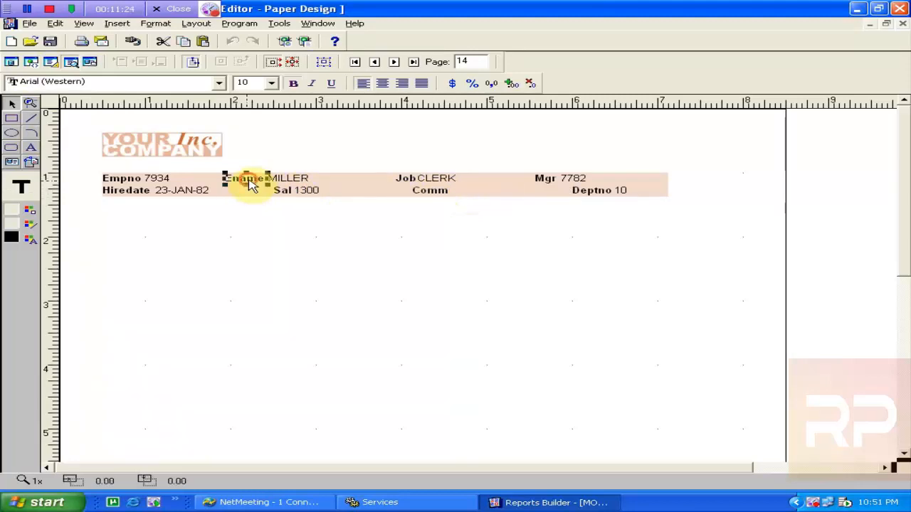
{"action": "left_click", "coordinate": [204, 183]}
{"action": "left_click", "coordinate": [303, 183]}
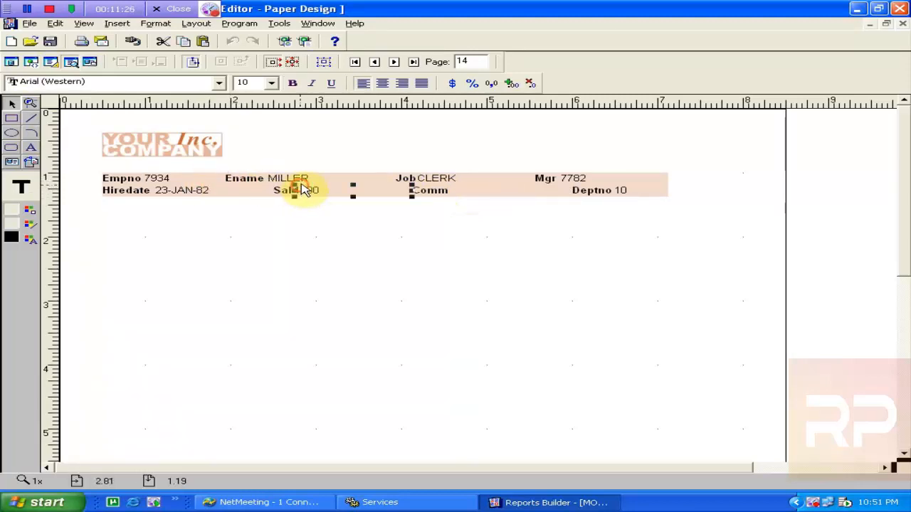
{"action": "left_click", "coordinate": [326, 193]}
{"action": "left_click", "coordinate": [302, 171]}
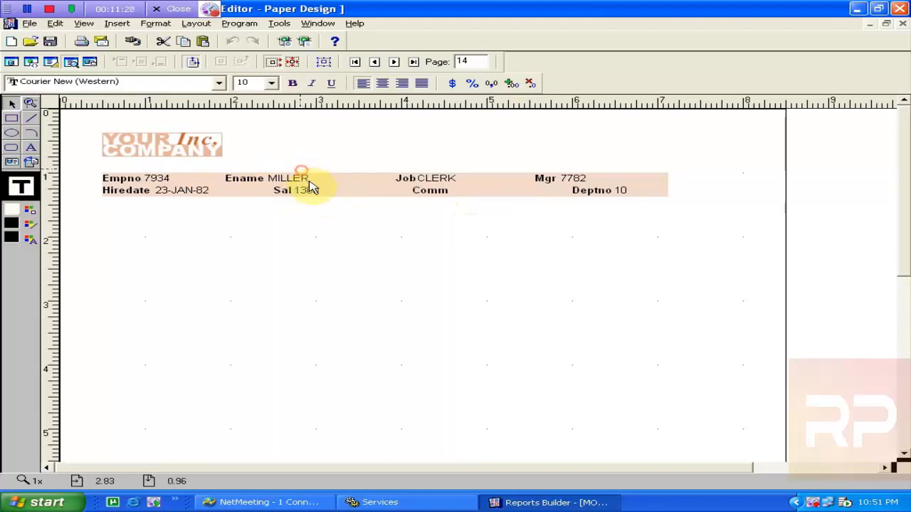
{"action": "left_click", "coordinate": [311, 183]}
{"action": "left_click", "coordinate": [314, 194]}
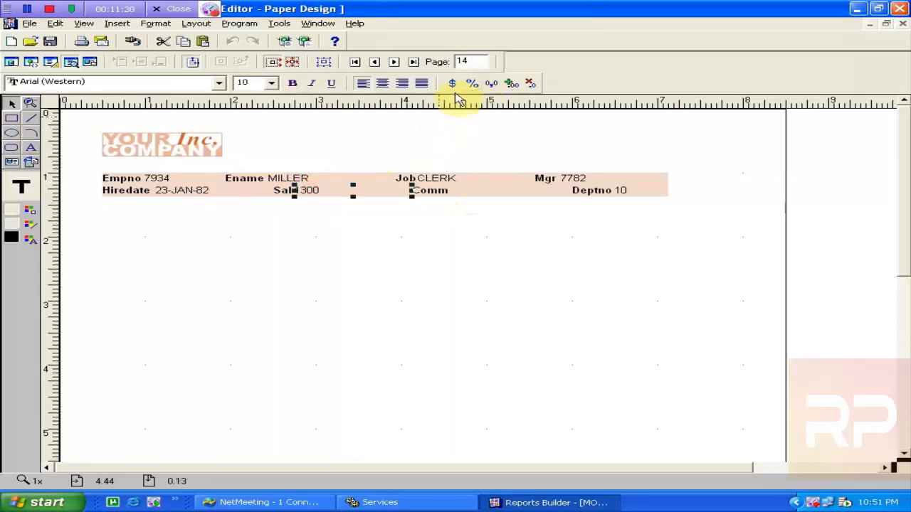
{"action": "left_click", "coordinate": [324, 64]}
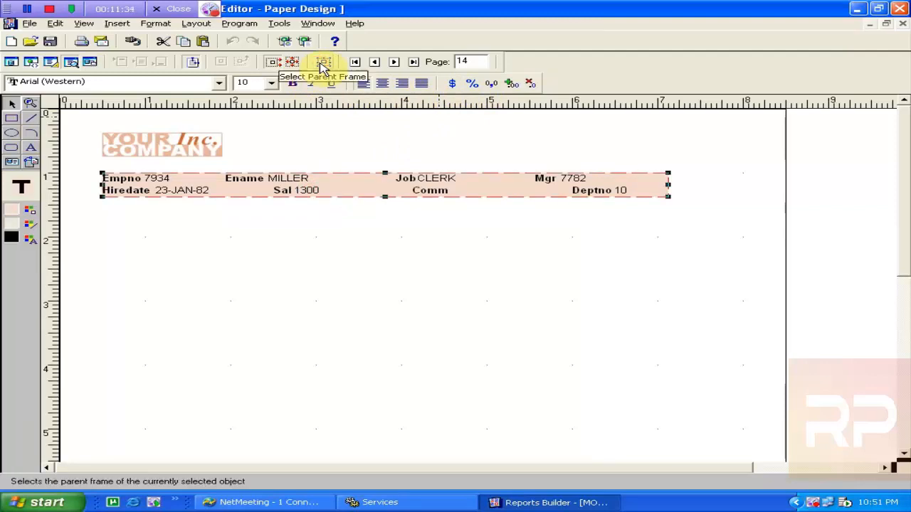
{"action": "left_click", "coordinate": [427, 190]}
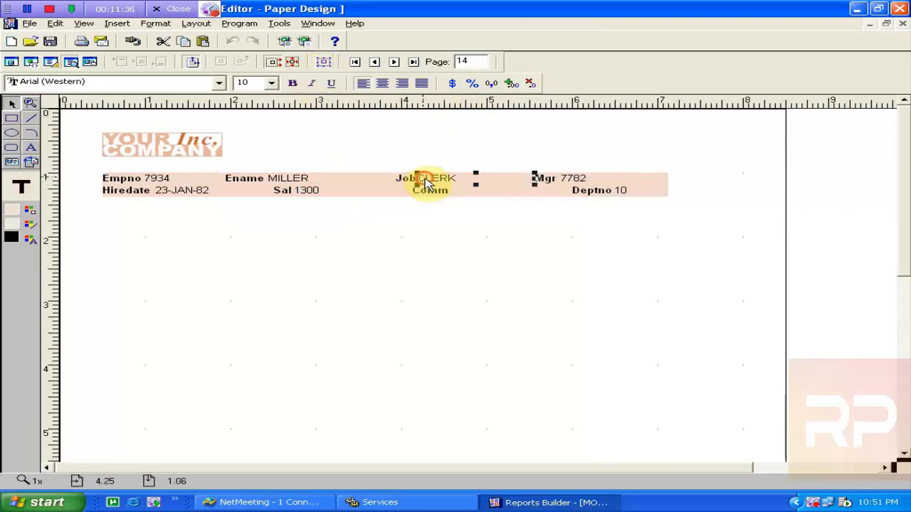
{"action": "left_click", "coordinate": [323, 64]}
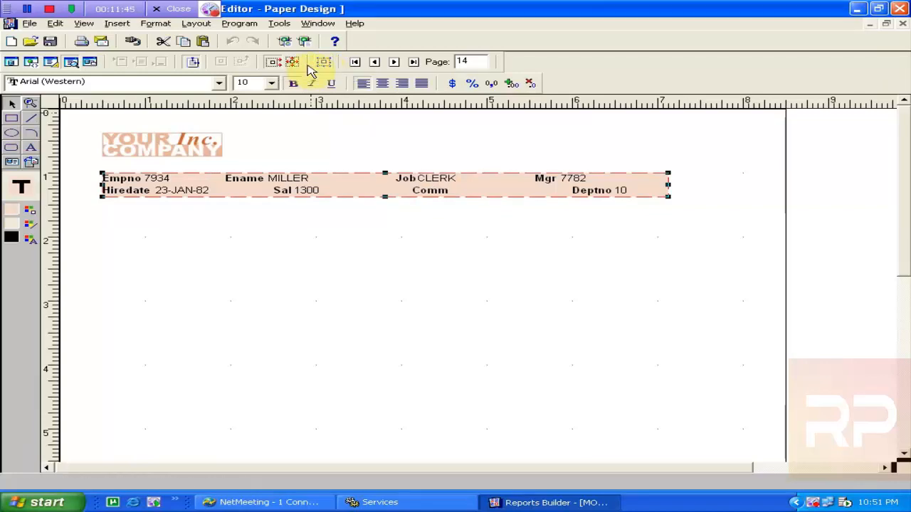
{"action": "left_click", "coordinate": [298, 183]}
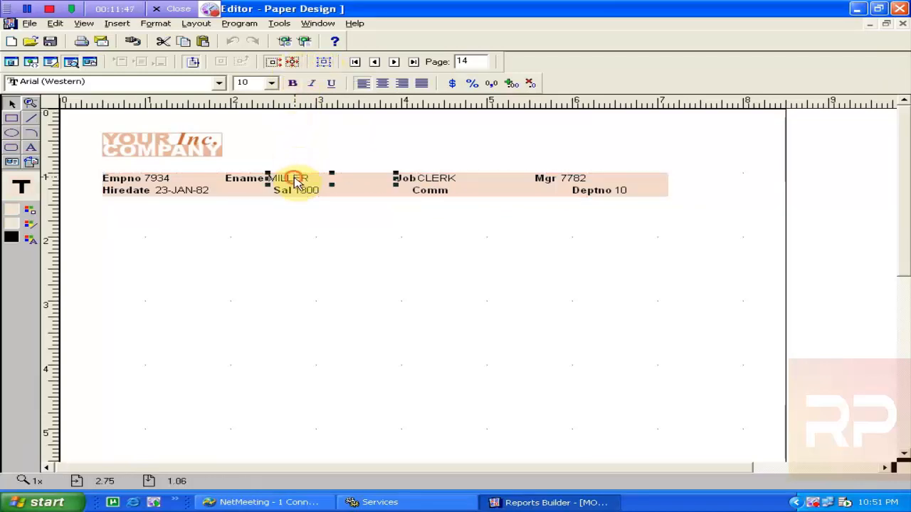
{"action": "left_click", "coordinate": [244, 181]}
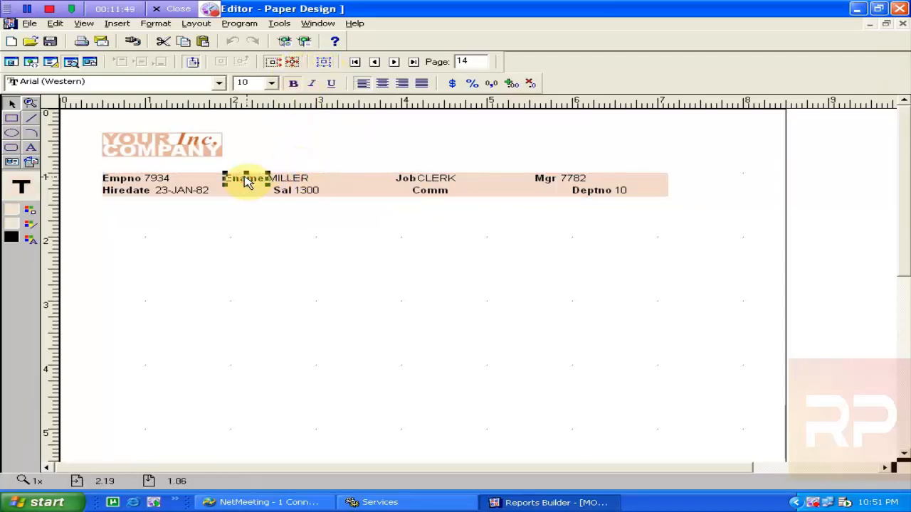
{"action": "left_click", "coordinate": [302, 181]}
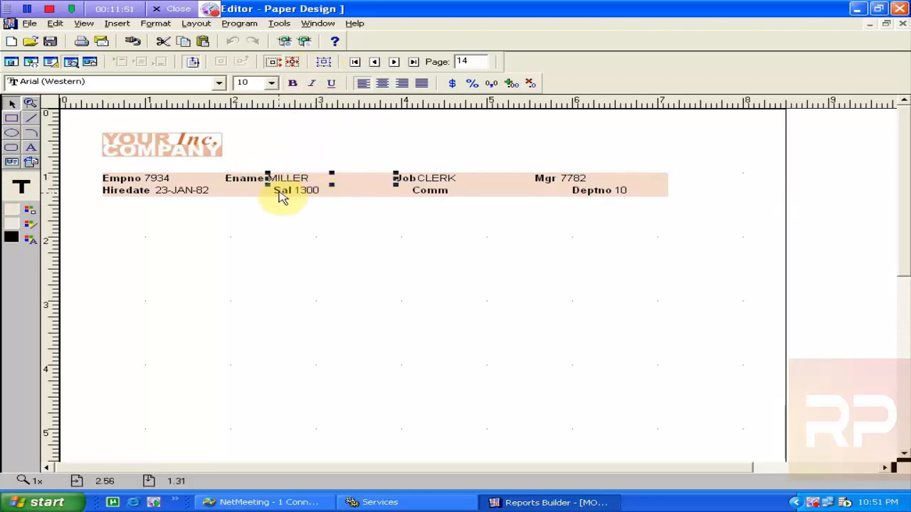
{"action": "left_click", "coordinate": [324, 63]}
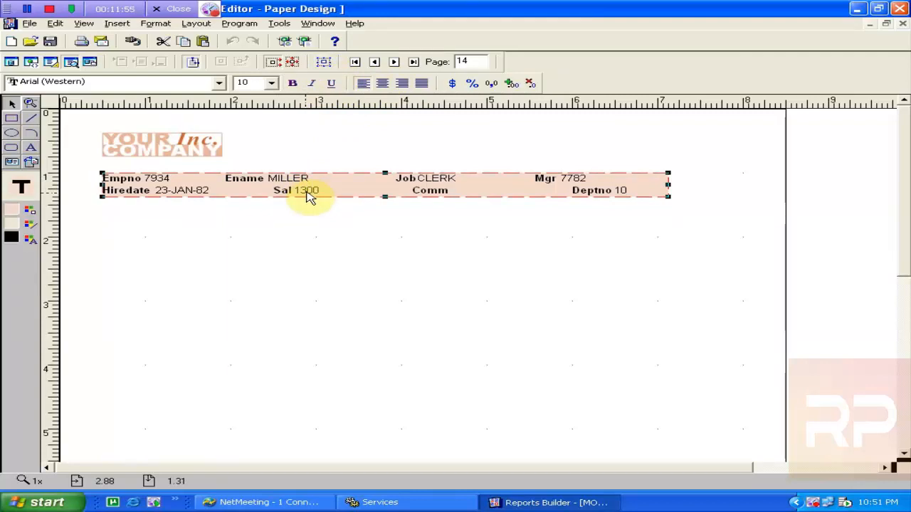
{"action": "left_click_drag", "start_coordinate": [385, 197], "coordinate": [385, 221]}
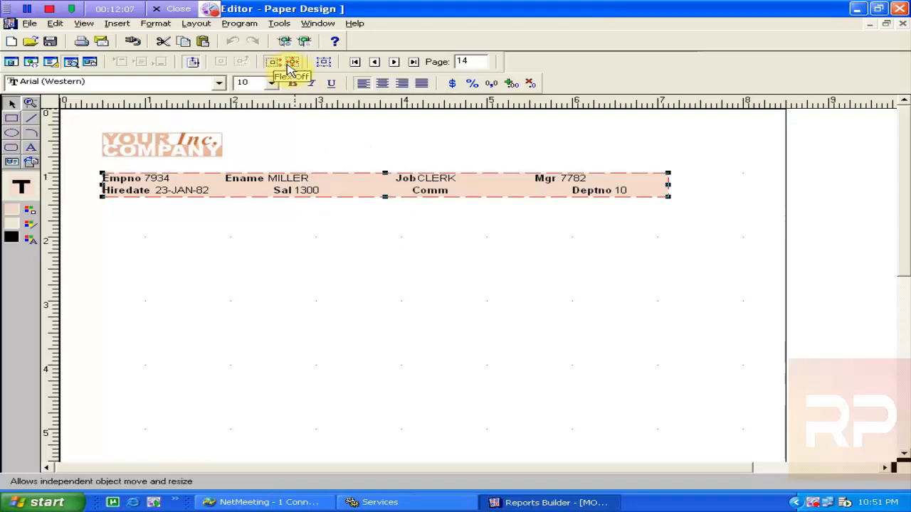
Nudge the Comm label and its row down one step with the arrow keys
{"action": "left_click", "coordinate": [432, 193]}
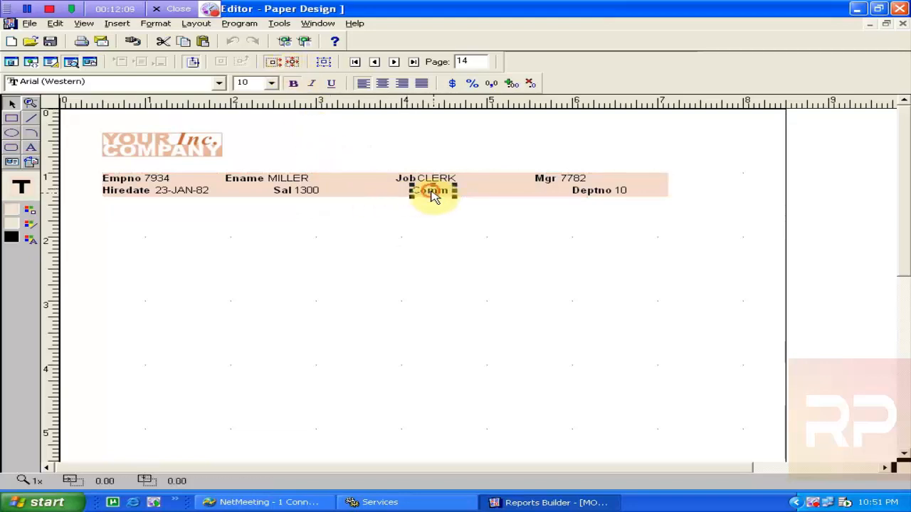
{"action": "key", "text": "Down"}
{"action": "key", "text": "Down"}
{"action": "key", "text": "Down"}
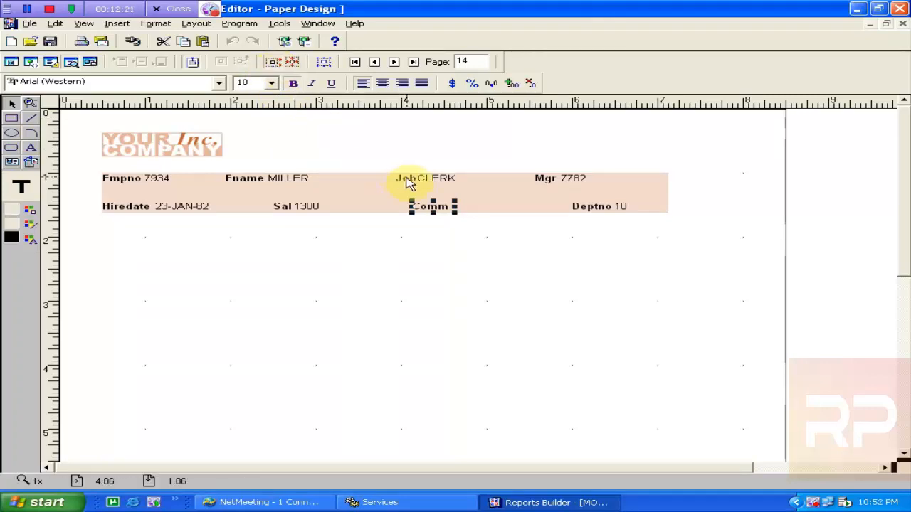
{"action": "key", "text": "Up"}
{"action": "key", "text": "Up"}
{"action": "key", "text": "Up"}
{"action": "key", "text": "Up"}
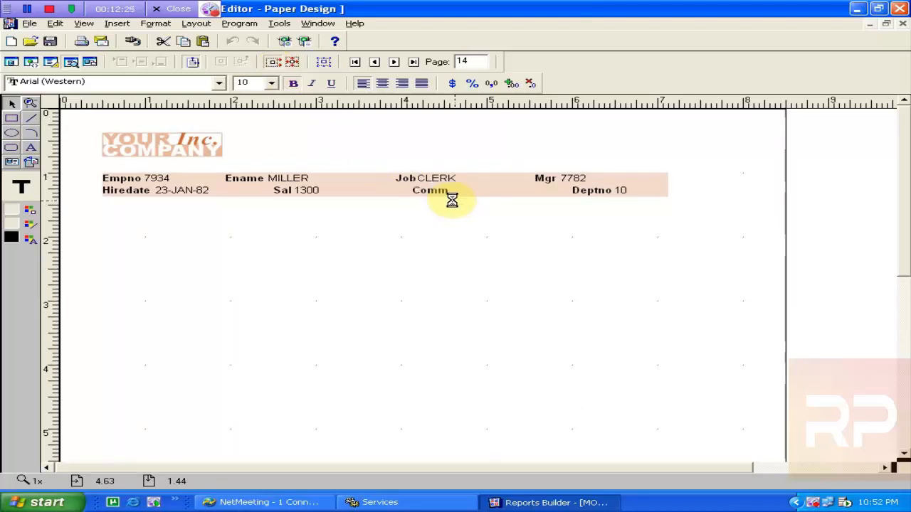
{"action": "key", "text": "Down"}
{"action": "key", "text": "Down"}
{"action": "key", "text": "Down"}
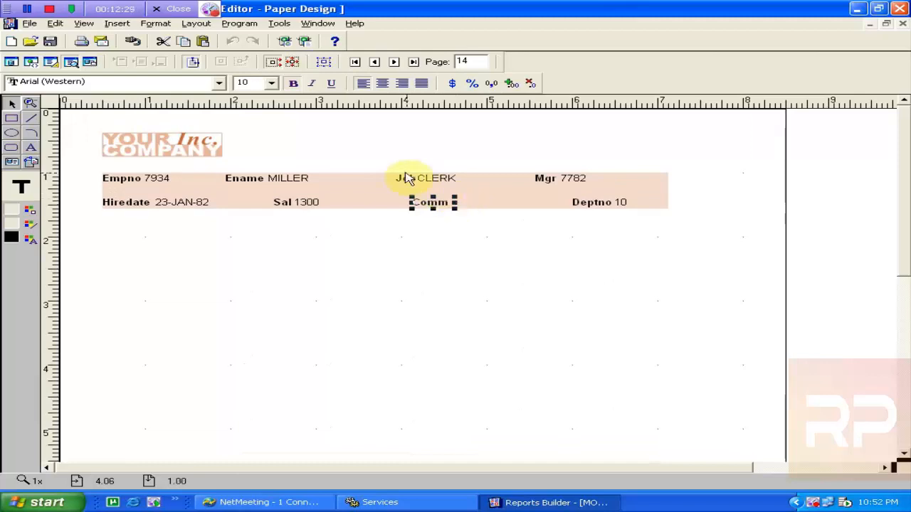
Select MILLER's enclosing record frame and drag its bottom edge down to make it taller
{"action": "left_click", "coordinate": [297, 183]}
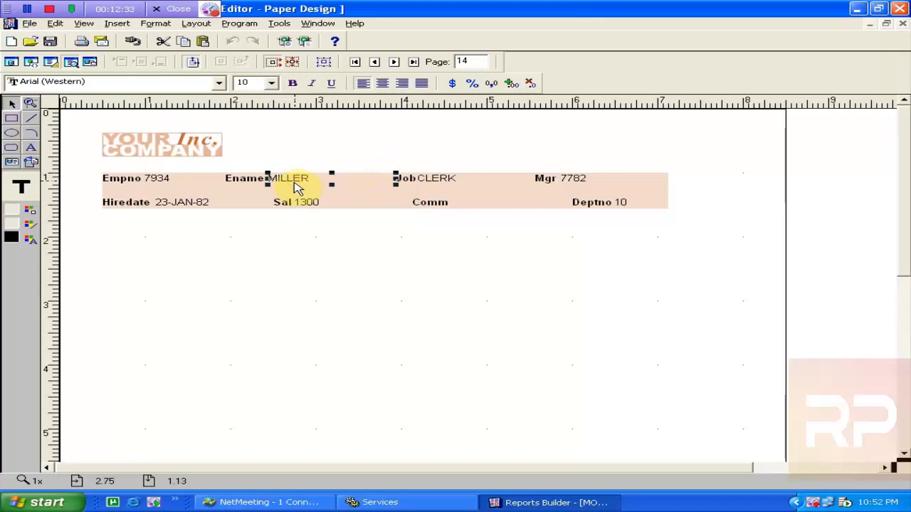
{"action": "left_click", "coordinate": [321, 64]}
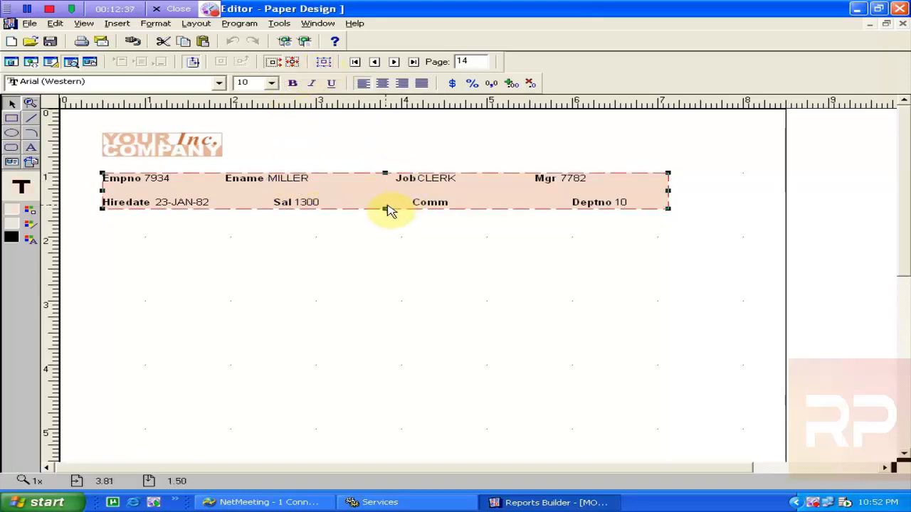
{"action": "left_click_drag", "start_coordinate": [386, 208], "coordinate": [394, 275]}
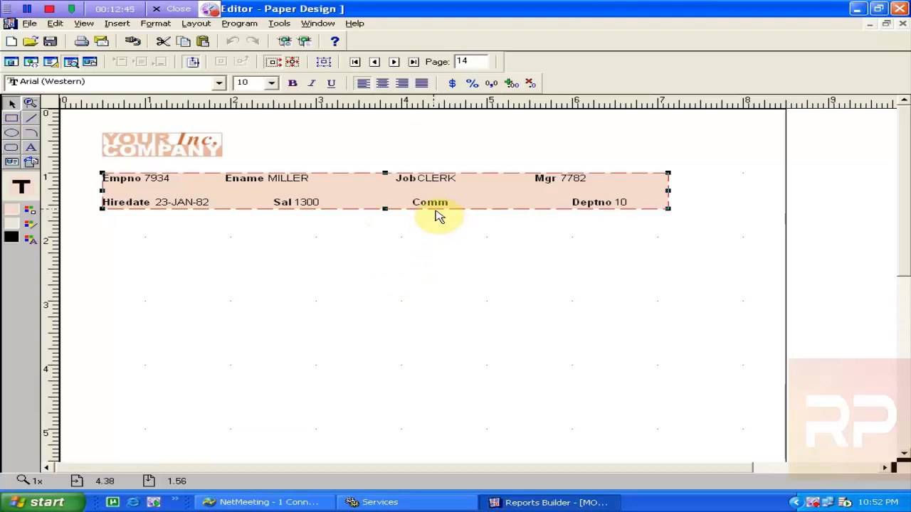
Select the record frame from the CLERK field and stretch it downward
{"action": "left_click", "coordinate": [446, 183]}
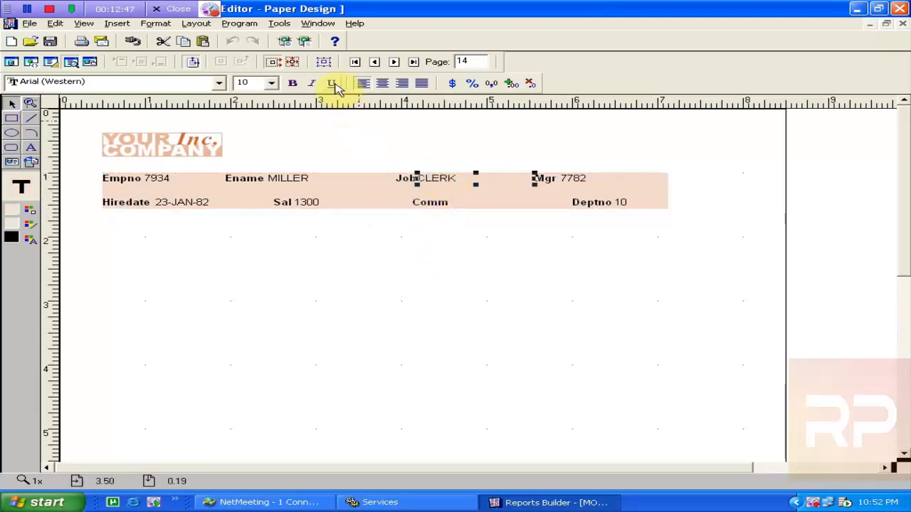
{"action": "left_click", "coordinate": [324, 64]}
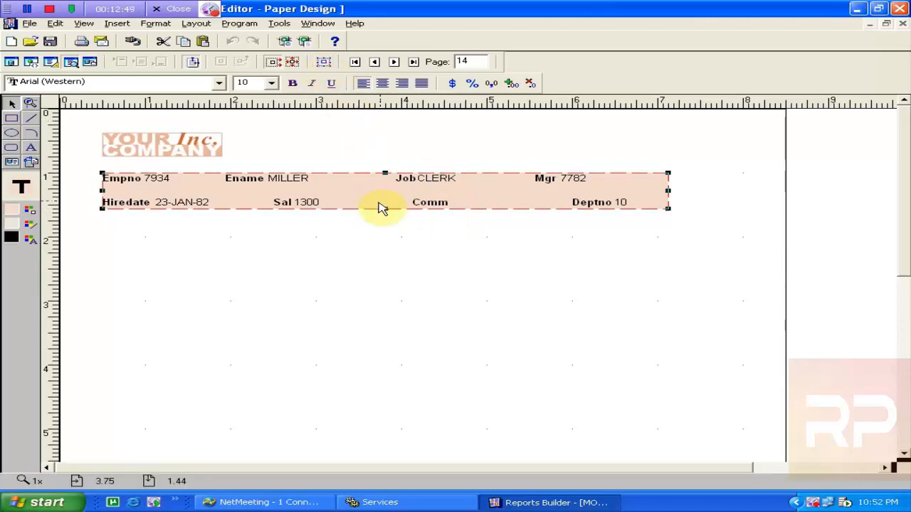
{"action": "left_click_drag", "start_coordinate": [385, 208], "coordinate": [369, 311]}
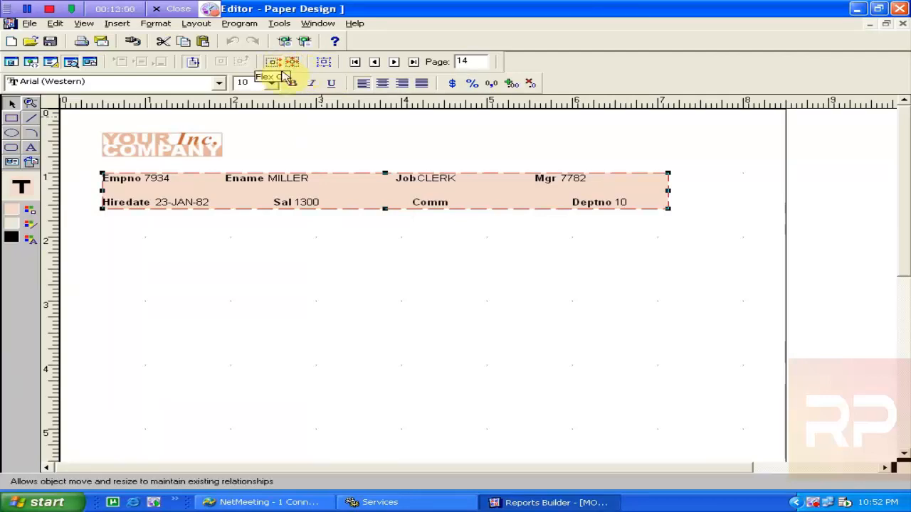
Nudge the empty Comm value field down, turn Flex Off, and reselect the record frame
{"action": "left_click", "coordinate": [434, 204]}
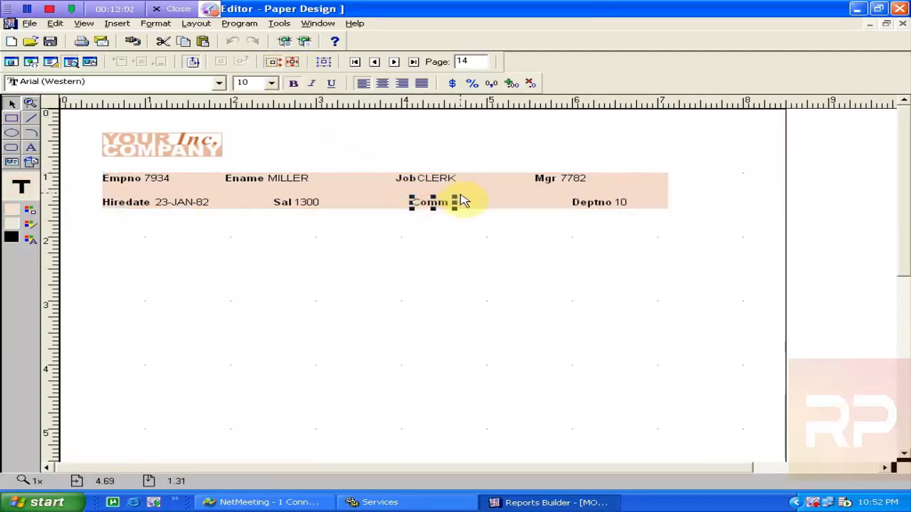
{"action": "left_click", "coordinate": [487, 210]}
{"action": "key", "text": "Down"}
{"action": "key", "text": "Down"}
{"action": "key", "text": "Down"}
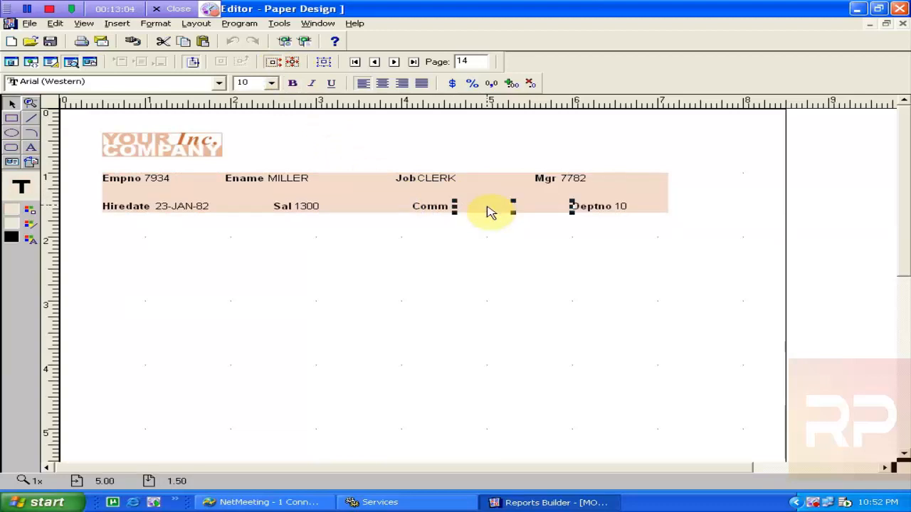
{"action": "key", "text": "Down"}
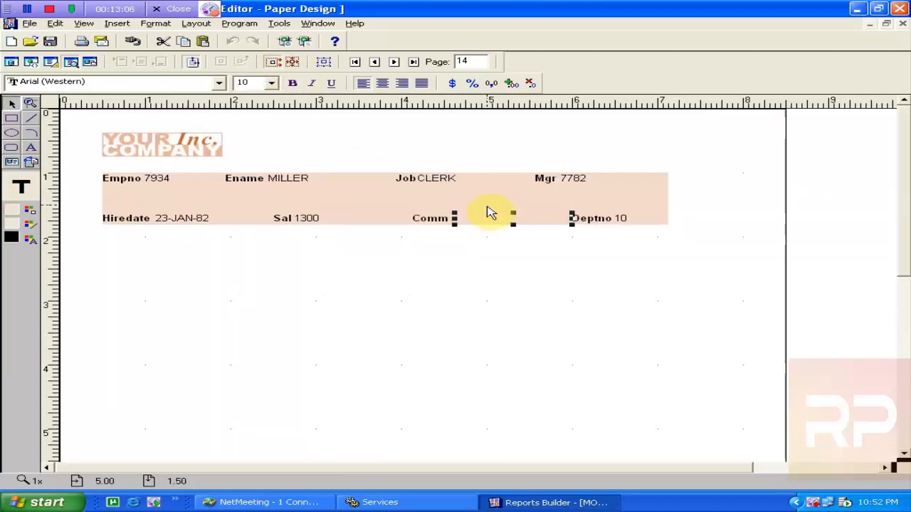
{"action": "key", "text": "Up"}
{"action": "key", "text": "Up"}
{"action": "key", "text": "Up"}
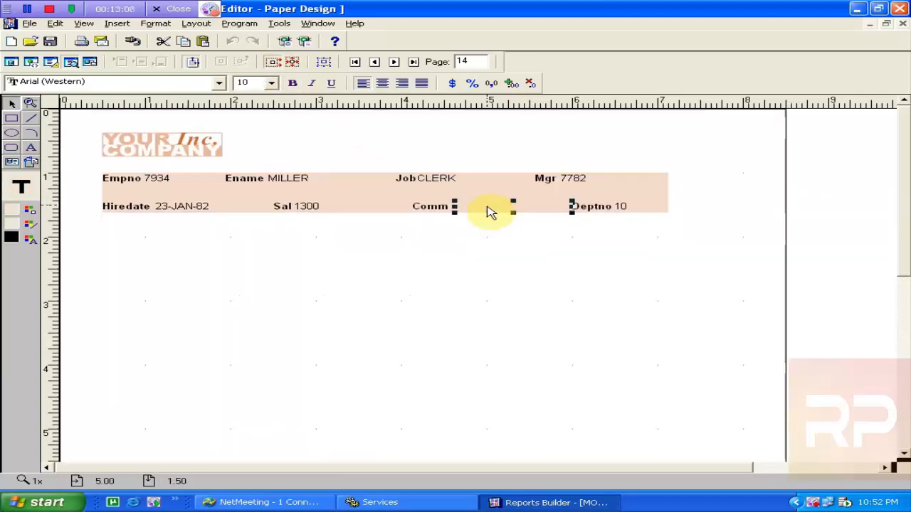
{"action": "left_click", "coordinate": [294, 62]}
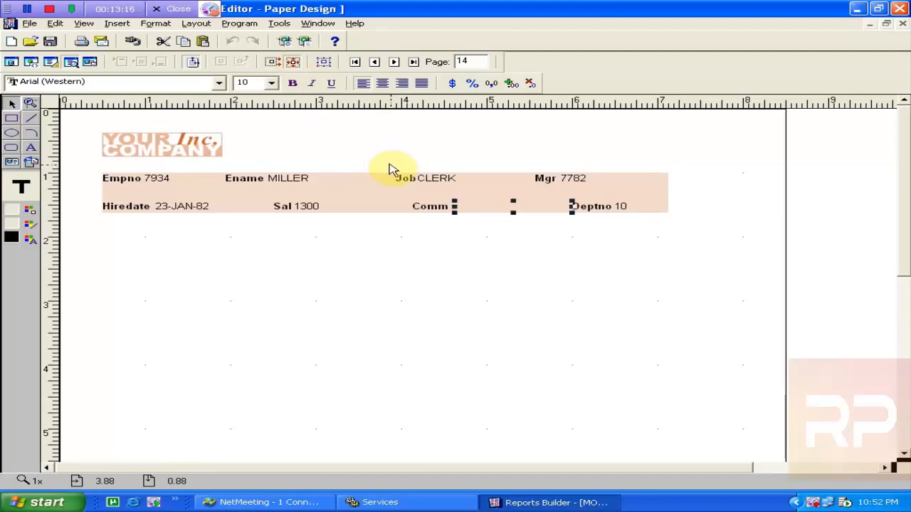
{"action": "left_click", "coordinate": [324, 61]}
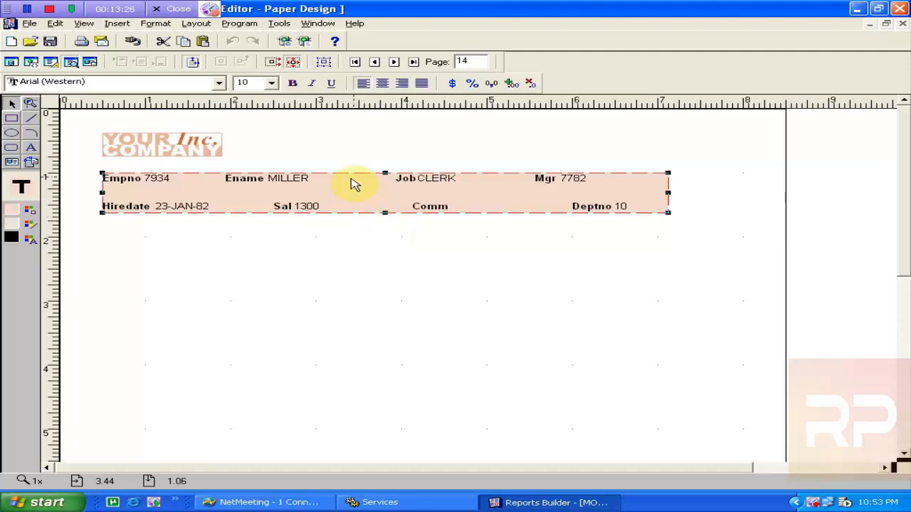
{"action": "left_click", "coordinate": [322, 62]}
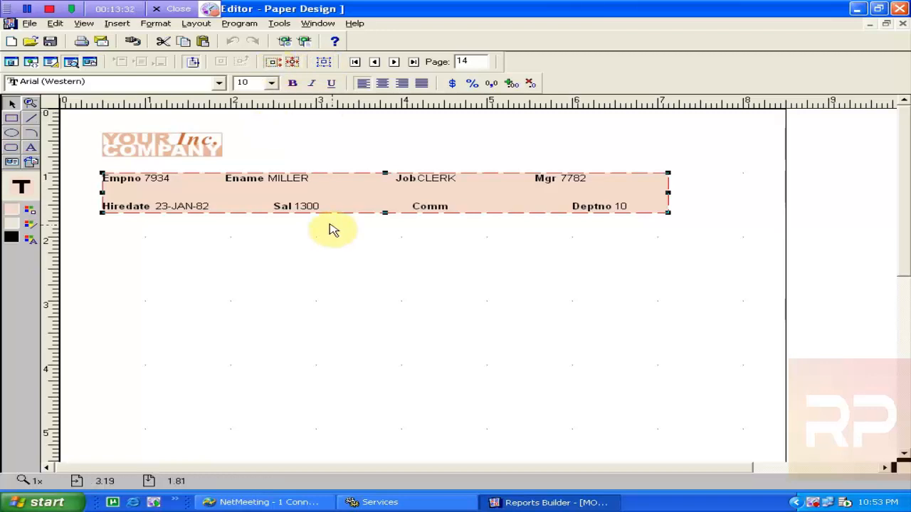
Drag the Hiredate row down to deepen the frame, shift 7934 right, and undo an Ename move
{"action": "left_click", "coordinate": [198, 212]}
{"action": "left_click_drag", "start_coordinate": [198, 212], "coordinate": [228, 378]}
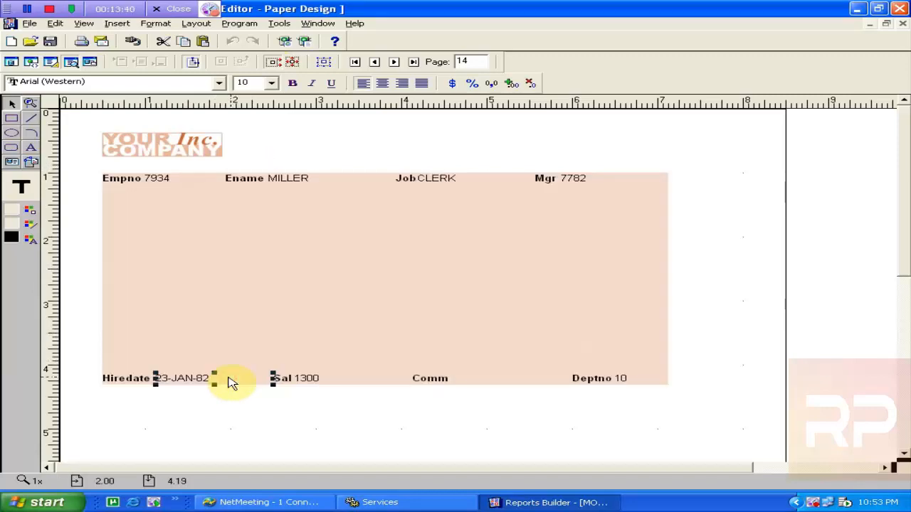
{"action": "left_click", "coordinate": [166, 179]}
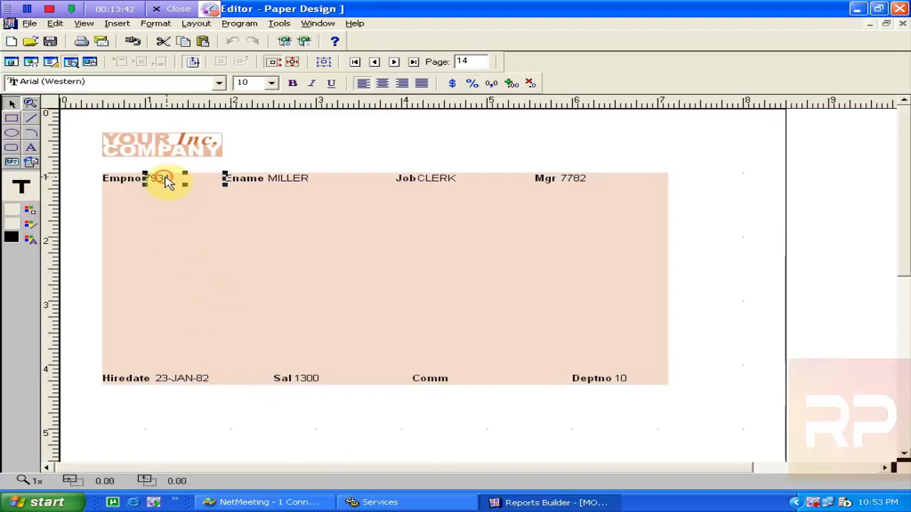
{"action": "left_click_drag", "start_coordinate": [166, 181], "coordinate": [187, 184]}
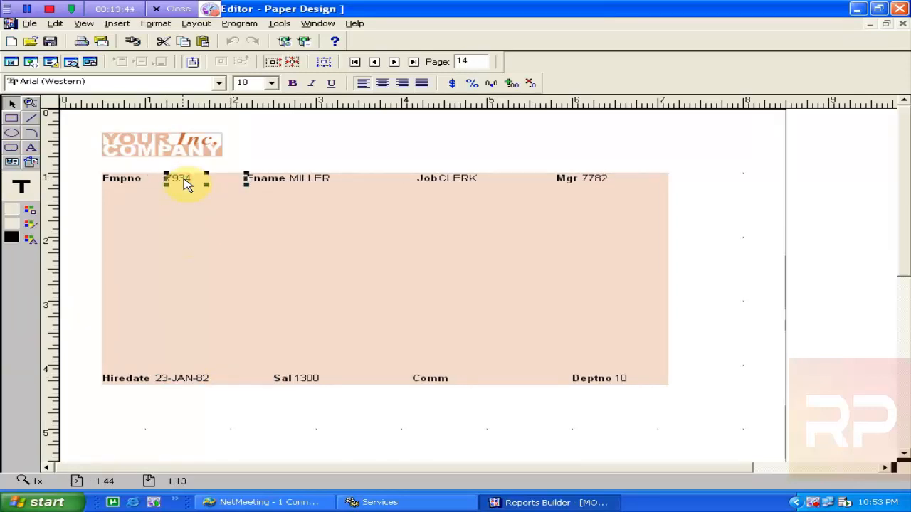
{"action": "left_click_drag", "start_coordinate": [260, 181], "coordinate": [262, 215]}
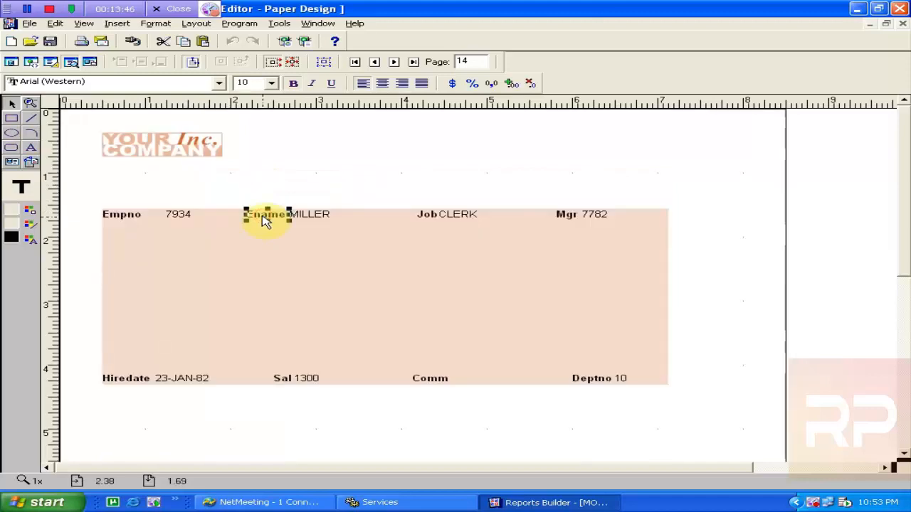
{"action": "key", "text": "ctrl+z"}
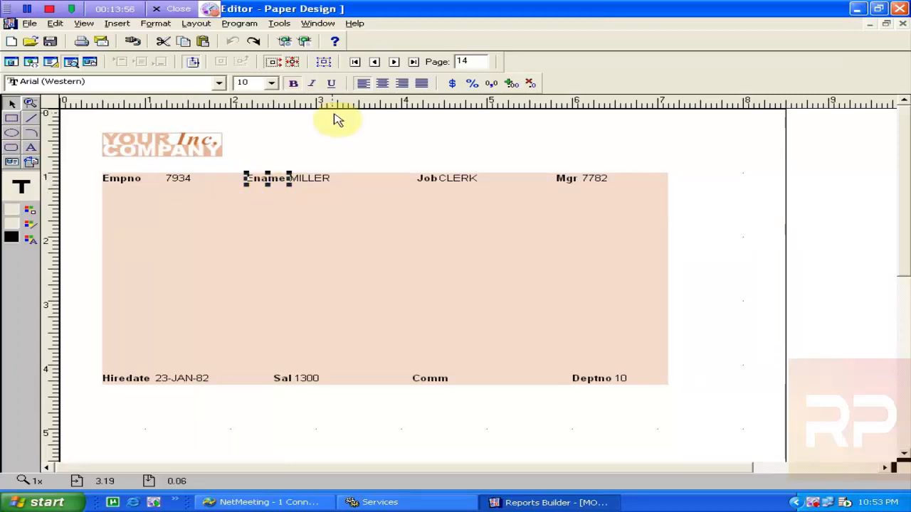
With Flex Off, place the Ename label and MILLER directly under Empno 7934
{"action": "left_click", "coordinate": [294, 63]}
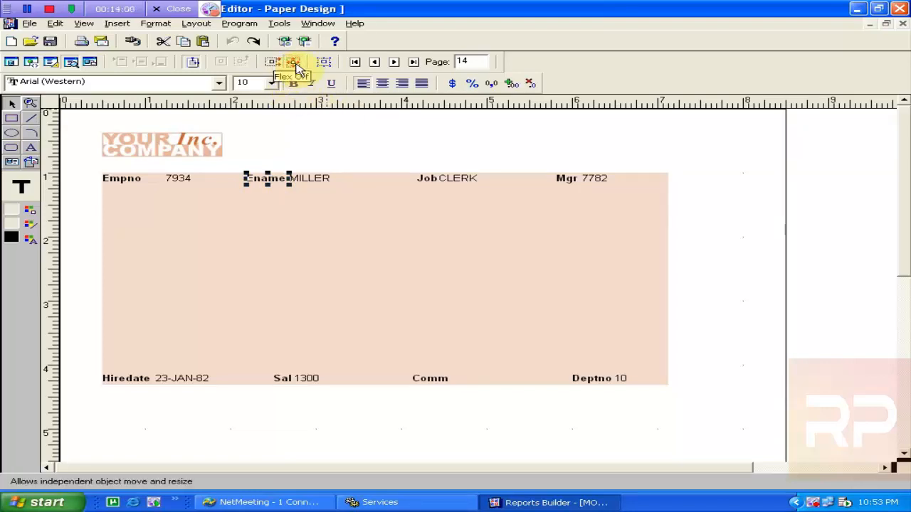
{"action": "left_click_drag", "start_coordinate": [265, 186], "coordinate": [108, 198]}
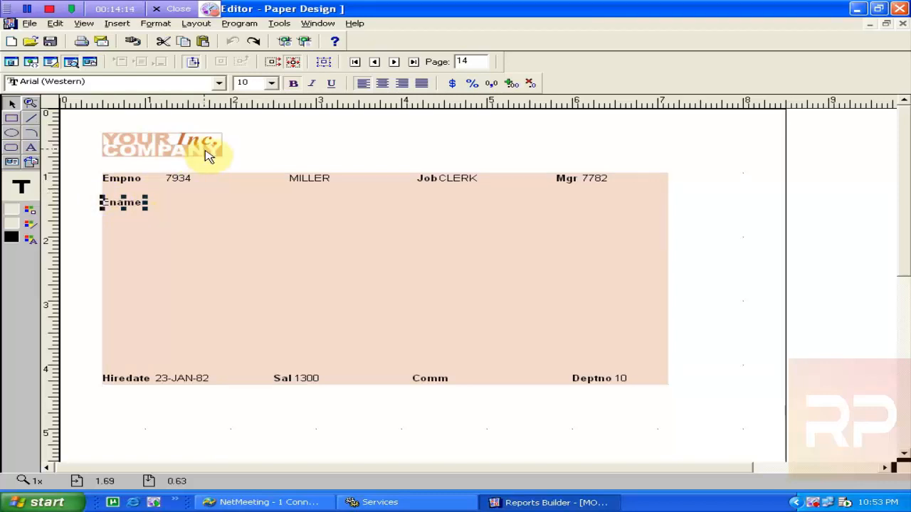
{"action": "left_click", "coordinate": [293, 62]}
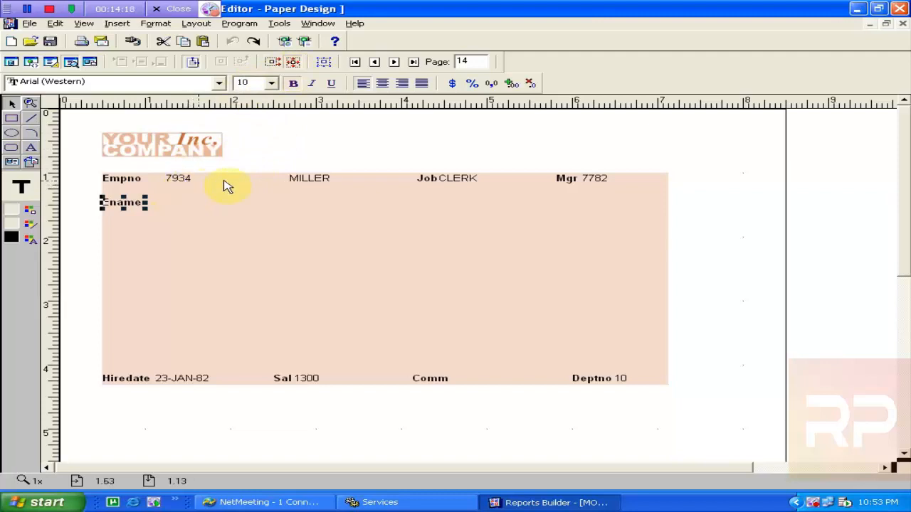
{"action": "left_click_drag", "start_coordinate": [314, 183], "coordinate": [187, 204]}
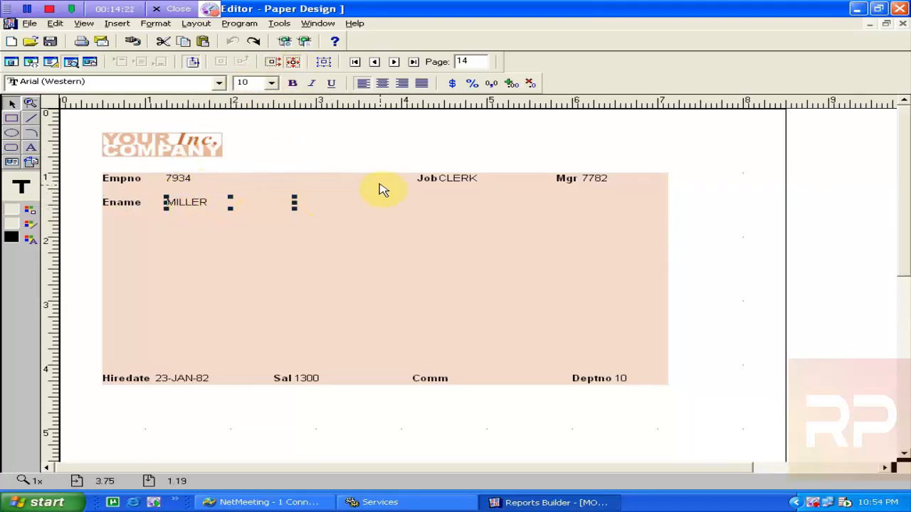
Move the Job label and CLERK together into a row below Ename
{"action": "left_click", "coordinate": [423, 180]}
{"action": "left_click", "coordinate": [473, 182], "text": "shift"}
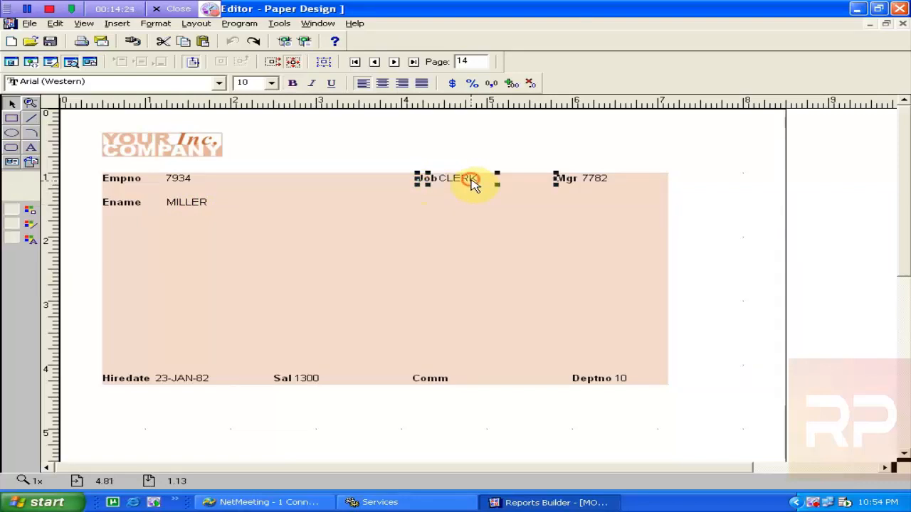
{"action": "left_click_drag", "start_coordinate": [473, 182], "coordinate": [193, 229]}
{"action": "left_click_drag", "start_coordinate": [431, 177], "coordinate": [125, 234]}
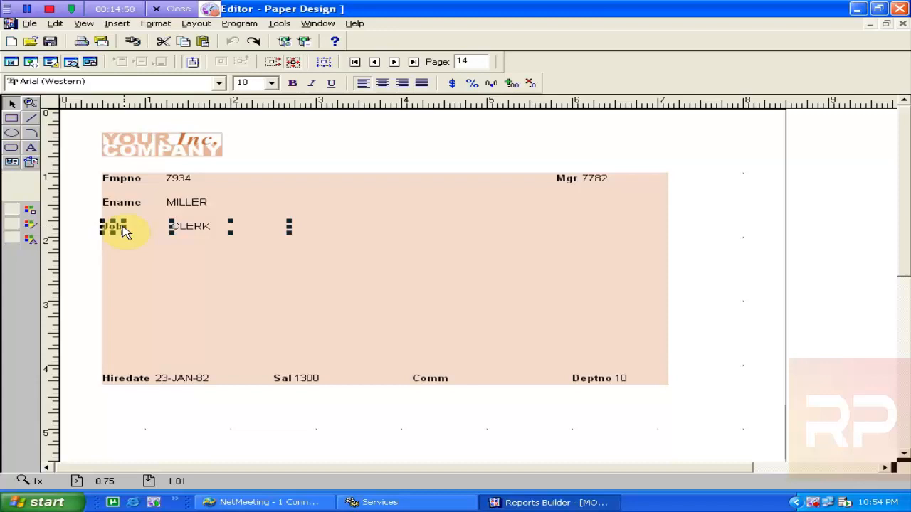
{"action": "left_click", "coordinate": [269, 275]}
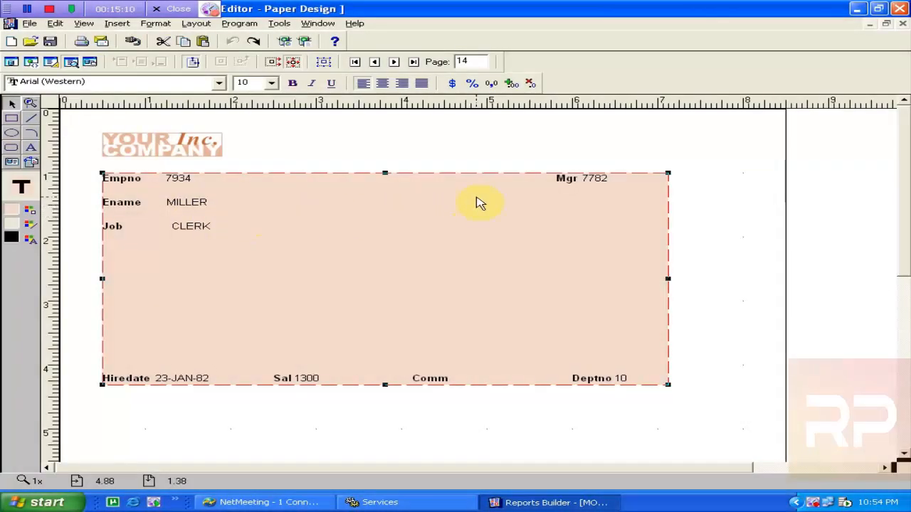
Stack Mgr 7782 and Hiredate 23-JAN-82 below Job, nudging Hiredate and its value level
{"action": "left_click_drag", "start_coordinate": [566, 183], "coordinate": [111, 257]}
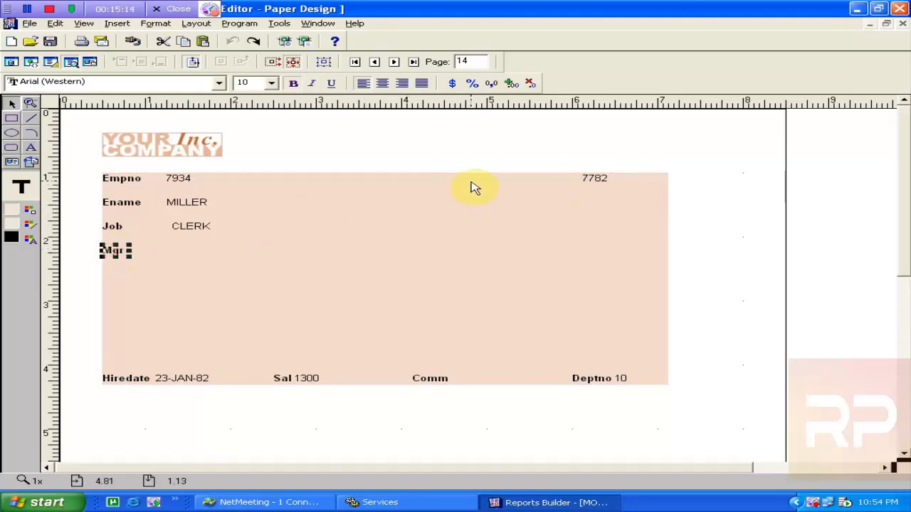
{"action": "left_click", "coordinate": [590, 186]}
{"action": "left_click_drag", "start_coordinate": [590, 186], "coordinate": [181, 250]}
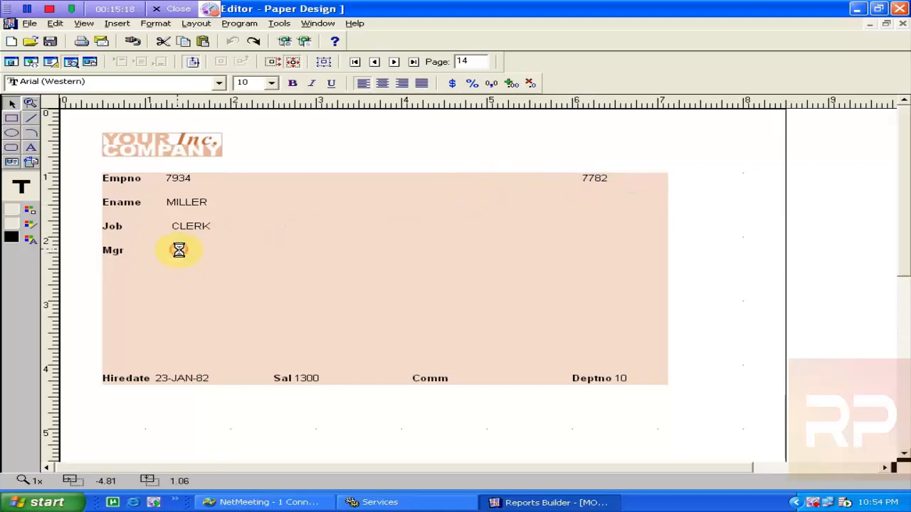
{"action": "left_click_drag", "start_coordinate": [130, 384], "coordinate": [124, 283]}
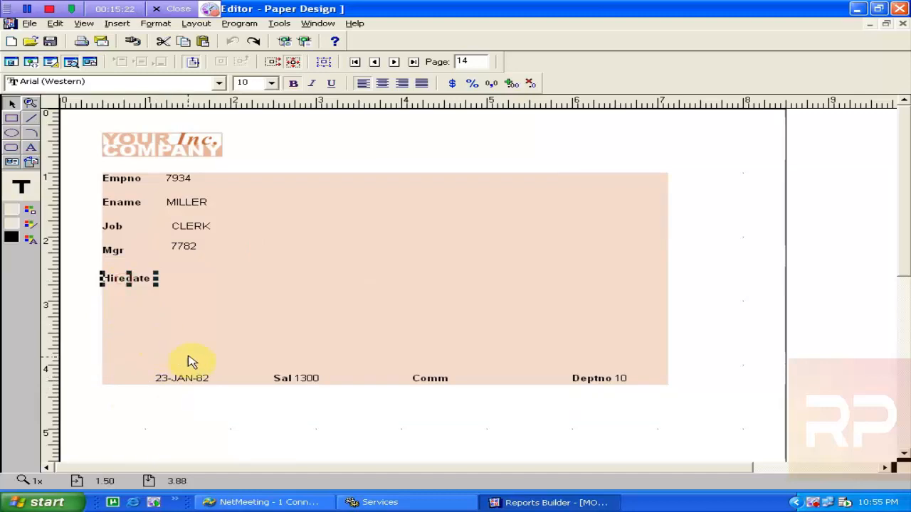
{"action": "left_click_drag", "start_coordinate": [185, 378], "coordinate": [202, 279]}
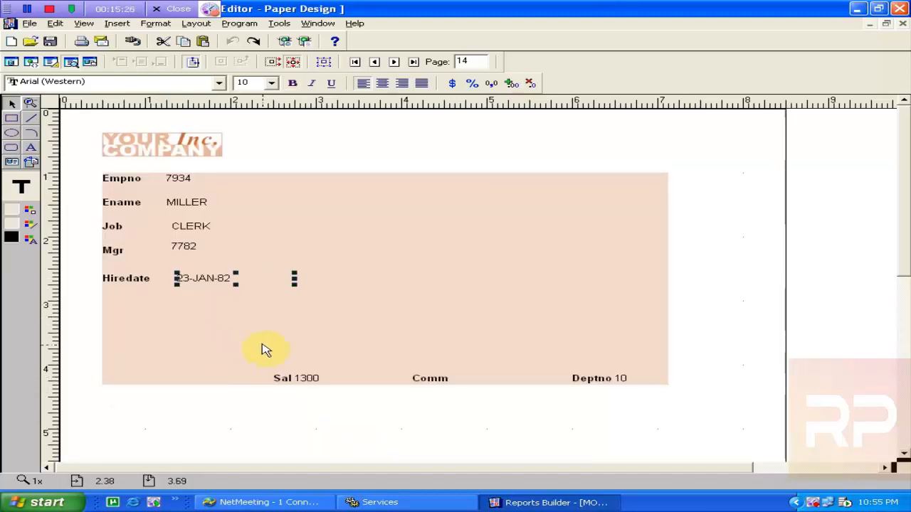
{"action": "key", "text": "Up"}
{"action": "key", "text": "Up"}
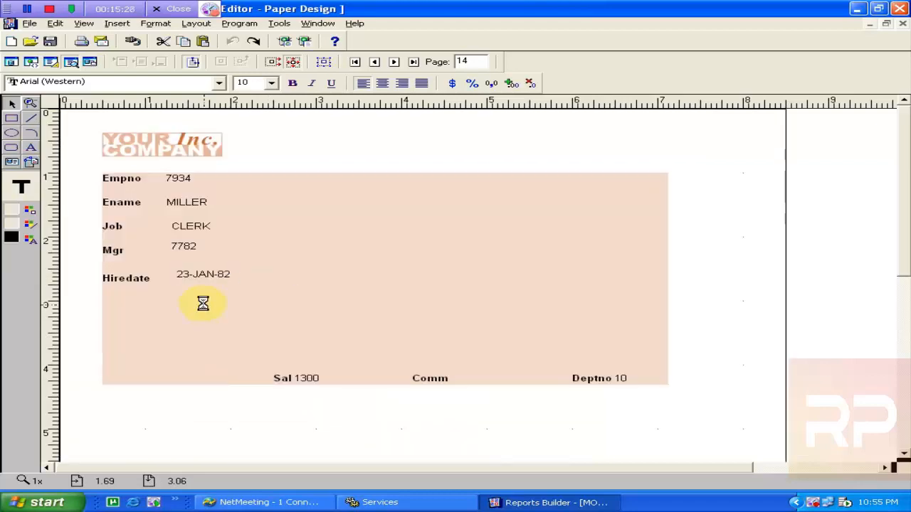
{"action": "key", "text": "Left"}
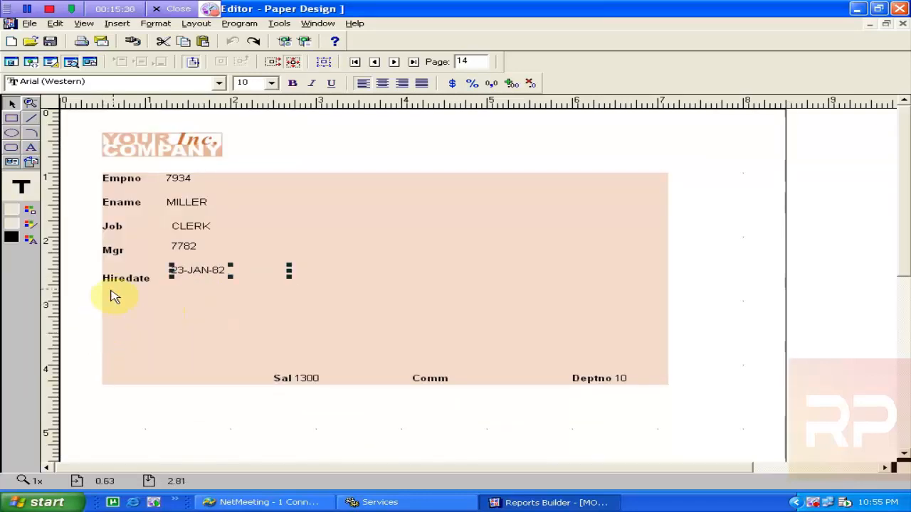
{"action": "left_click", "coordinate": [128, 279]}
{"action": "key", "text": "Up"}
{"action": "key", "text": "Up"}
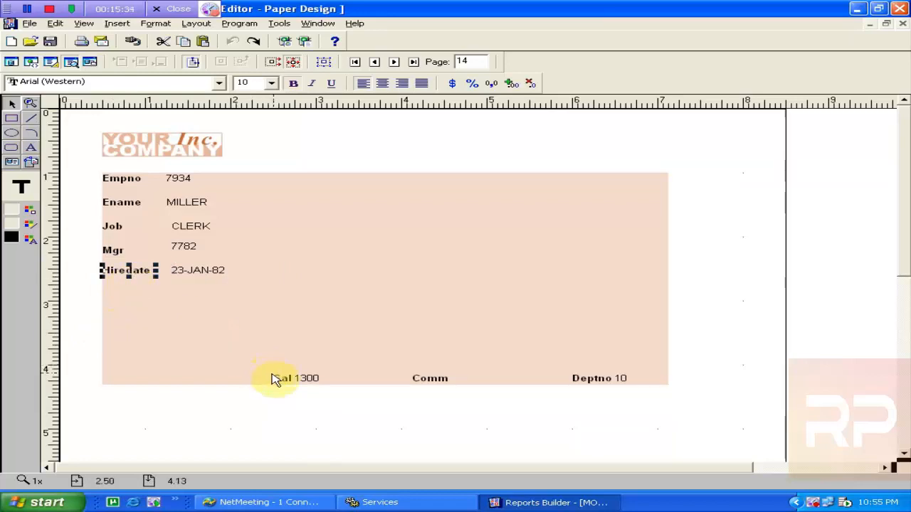
Place Sal 1300, Comm with its empty field, and Deptno 10 in rows beneath Hiredate
{"action": "left_click_drag", "start_coordinate": [276, 381], "coordinate": [101, 286]}
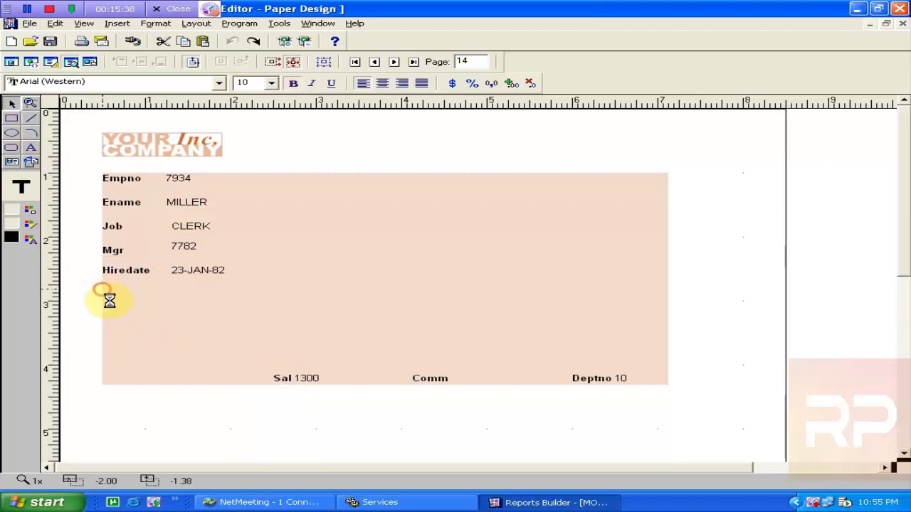
{"action": "left_click_drag", "start_coordinate": [310, 378], "coordinate": [188, 294]}
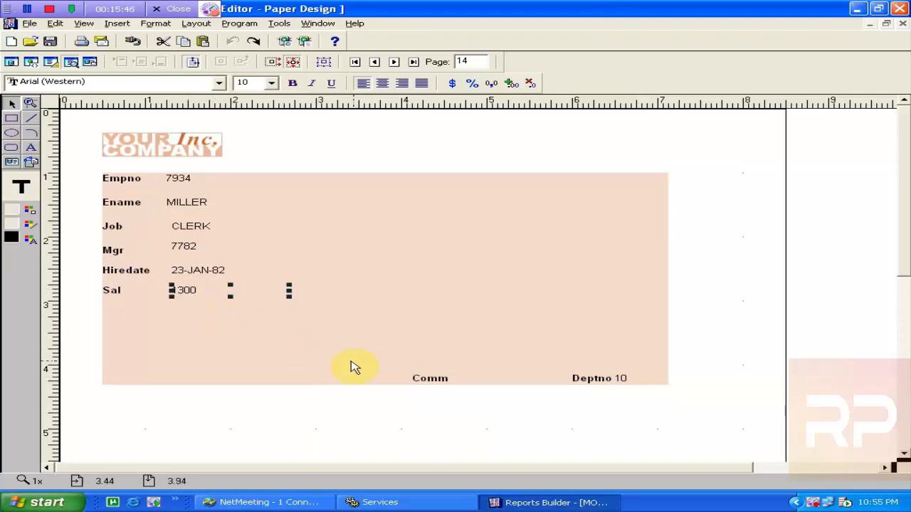
{"action": "left_click_drag", "start_coordinate": [417, 375], "coordinate": [98, 313]}
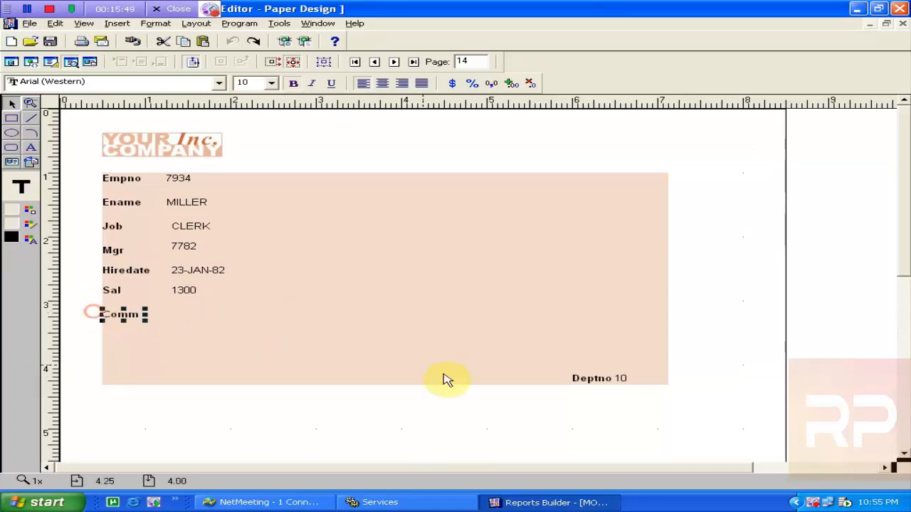
{"action": "left_click", "coordinate": [508, 379]}
{"action": "left_click_drag", "start_coordinate": [503, 380], "coordinate": [219, 322]}
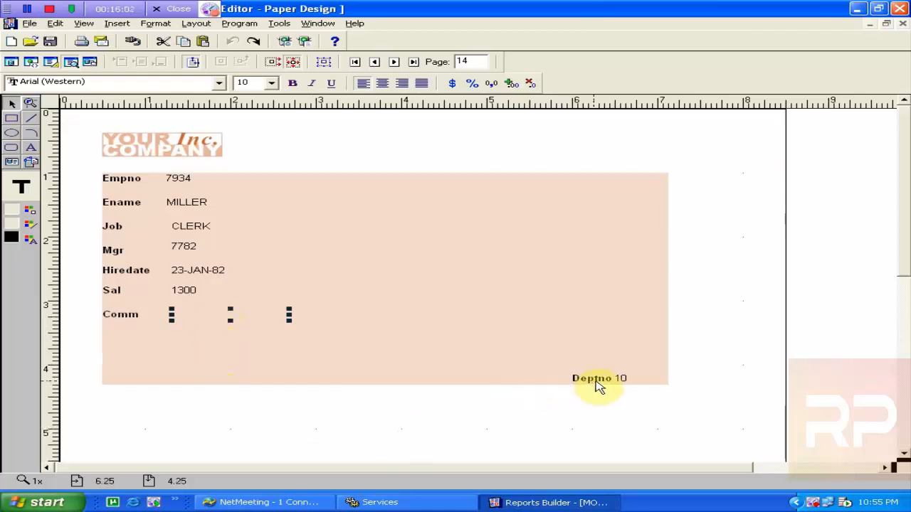
{"action": "left_click_drag", "start_coordinate": [592, 382], "coordinate": [125, 342]}
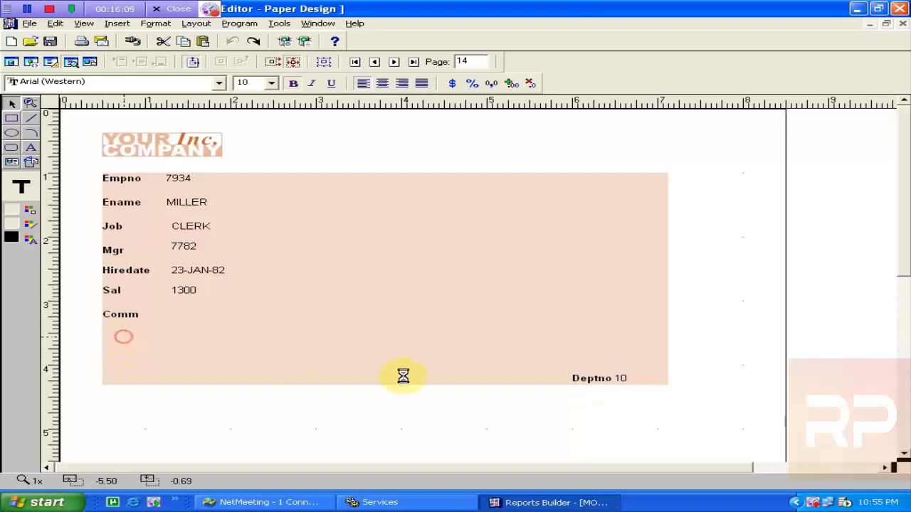
{"action": "left_click", "coordinate": [628, 383]}
{"action": "left_click_drag", "start_coordinate": [629, 383], "coordinate": [191, 335]}
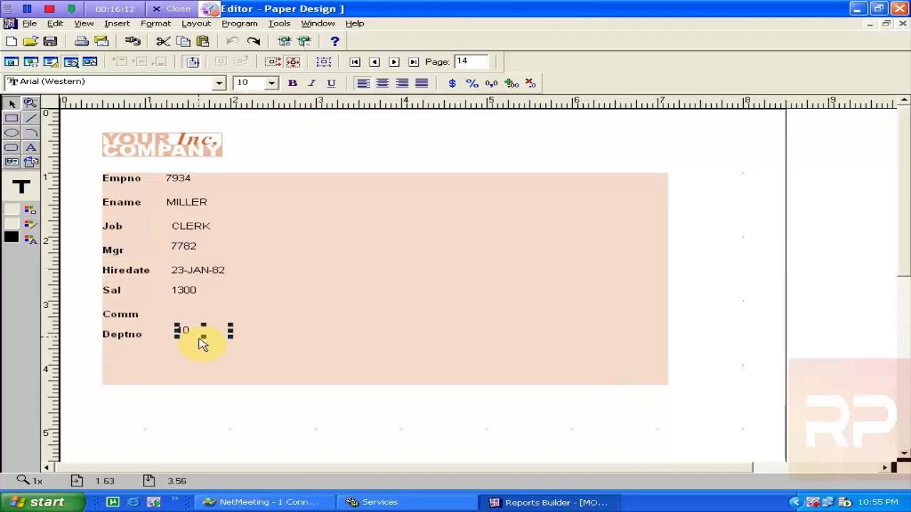
{"action": "left_click", "coordinate": [342, 365]}
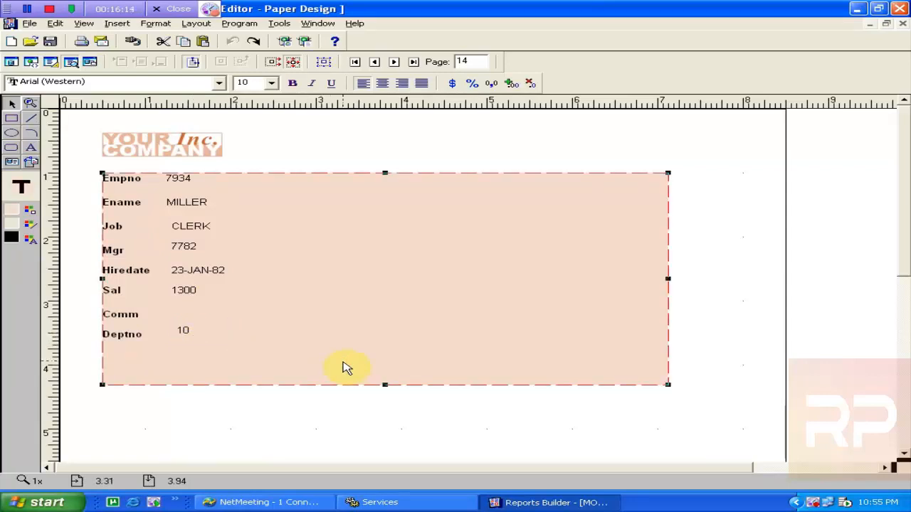
Shift the Comm label slightly up and nudge the Mgr label level with 7782
{"action": "left_click", "coordinate": [190, 335]}
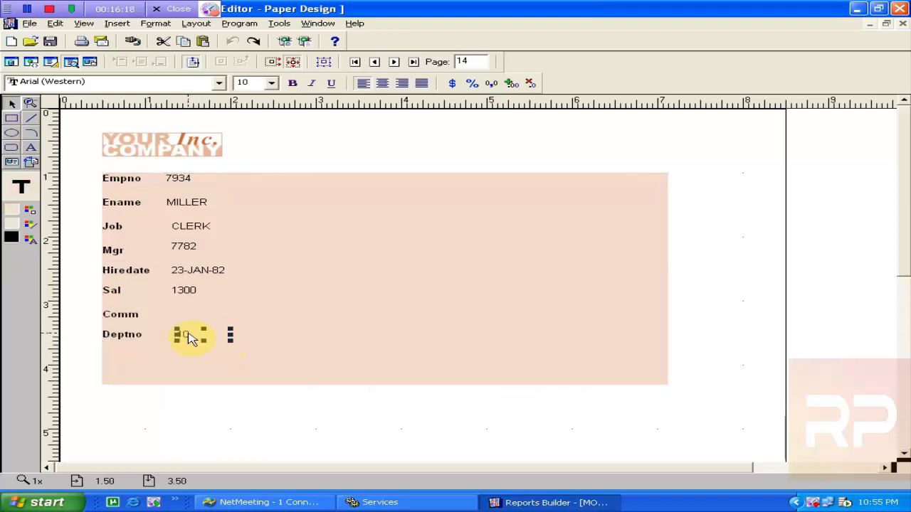
{"action": "left_click", "coordinate": [121, 318]}
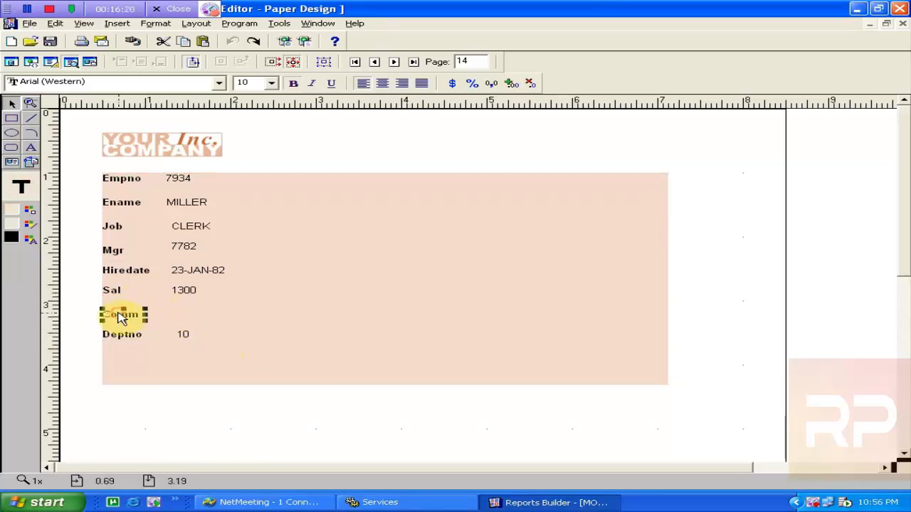
{"action": "left_click_drag", "start_coordinate": [121, 318], "coordinate": [118, 315]}
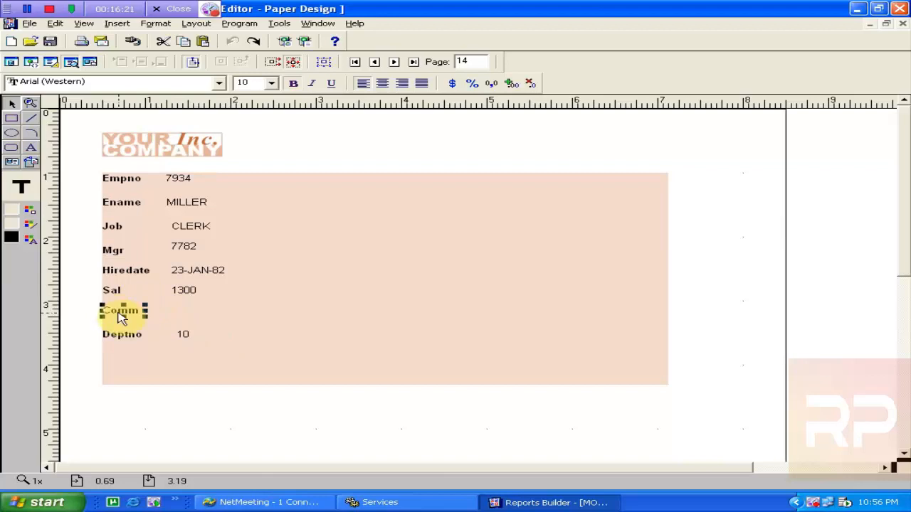
{"action": "left_click", "coordinate": [118, 253]}
{"action": "key", "text": "Up"}
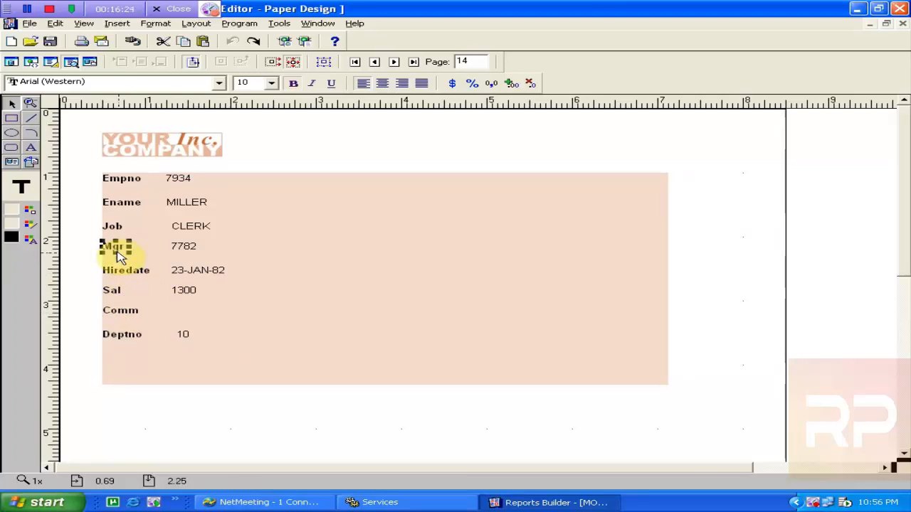
Check the Job label text, then box-select every label and value from Empno to Deptno
{"action": "left_click", "coordinate": [118, 228]}
{"action": "left_click", "coordinate": [117, 230]}
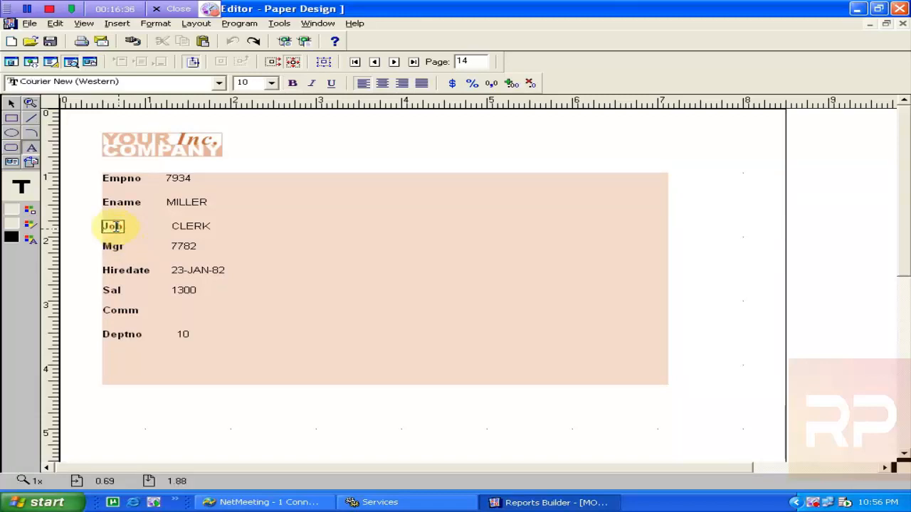
{"action": "left_click", "coordinate": [299, 247]}
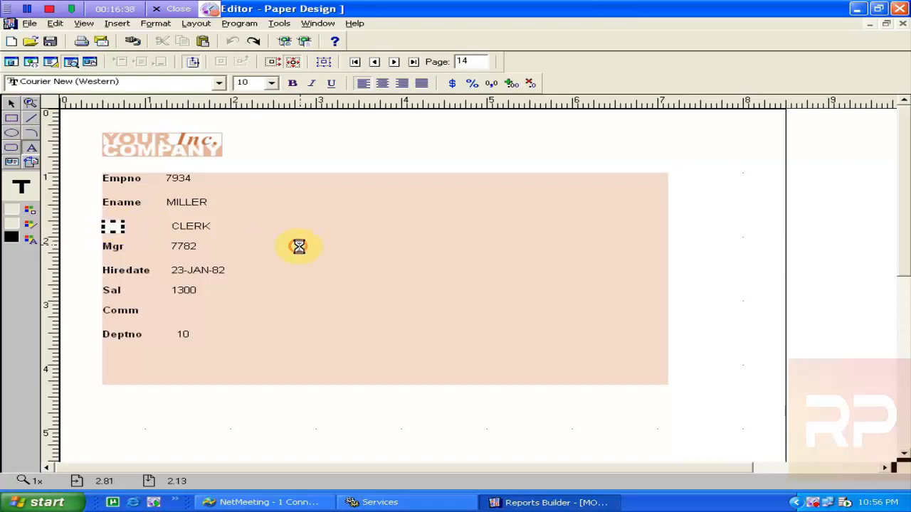
{"action": "left_click", "coordinate": [174, 247]}
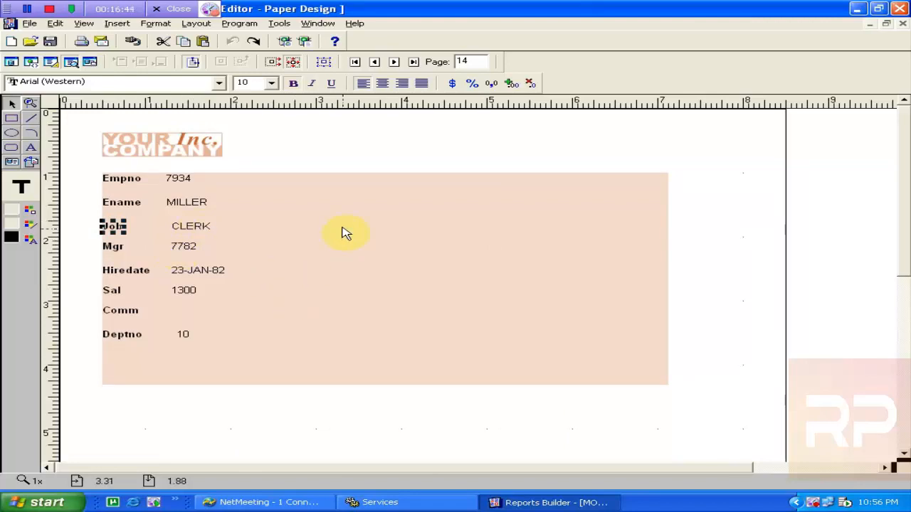
{"action": "left_click", "coordinate": [192, 227]}
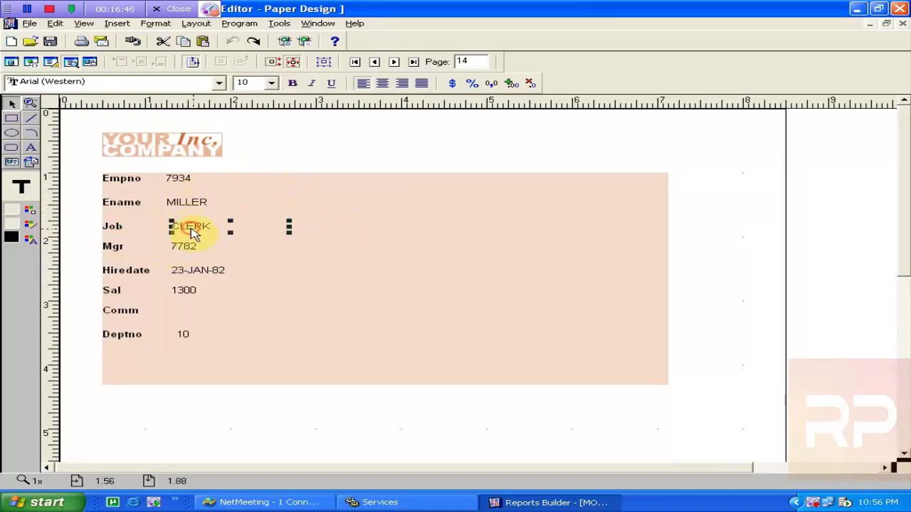
{"action": "left_click", "coordinate": [382, 432]}
{"action": "left_click_drag", "start_coordinate": [429, 431], "coordinate": [99, 188]}
{"action": "left_click_drag", "start_coordinate": [71, 166], "coordinate": [69, 164]}
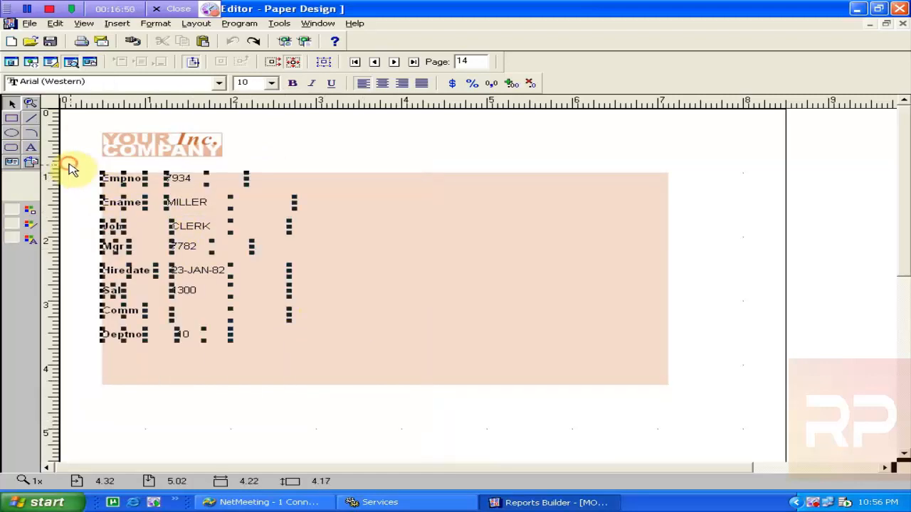
Give all selected labels and values black border lines
{"action": "left_click", "coordinate": [37, 227]}
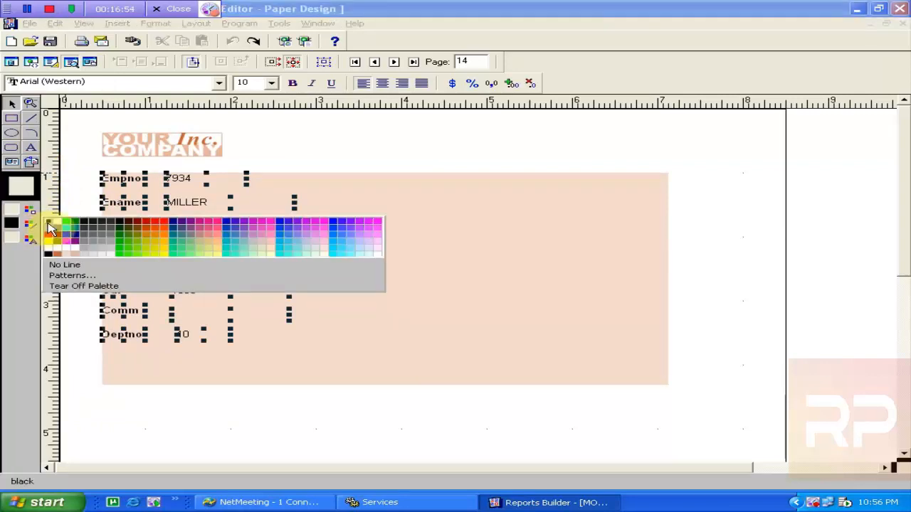
{"action": "left_click", "coordinate": [47, 228]}
{"action": "left_click", "coordinate": [79, 176]}
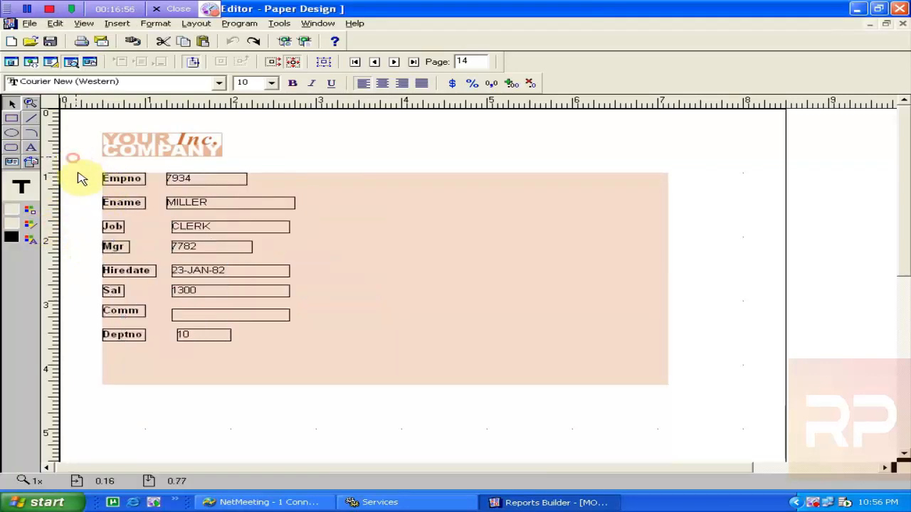
Nudge the CLERK value left then right so it lines up with 7782
{"action": "left_click", "coordinate": [198, 236]}
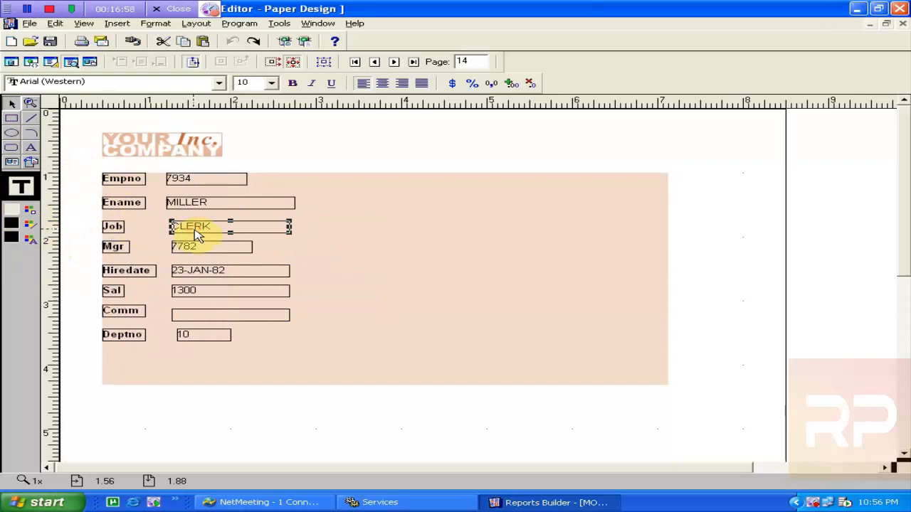
{"action": "key", "text": "Left"}
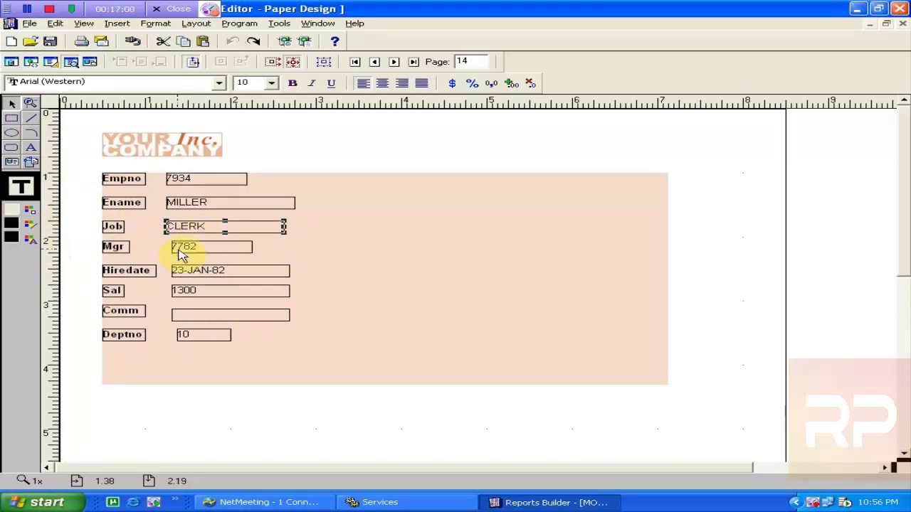
{"action": "left_click", "coordinate": [180, 253]}
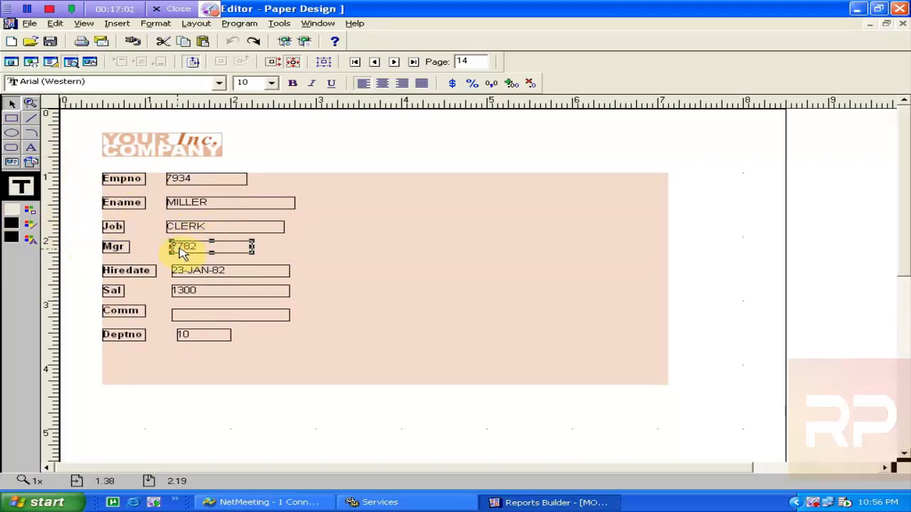
{"action": "left_click", "coordinate": [209, 235]}
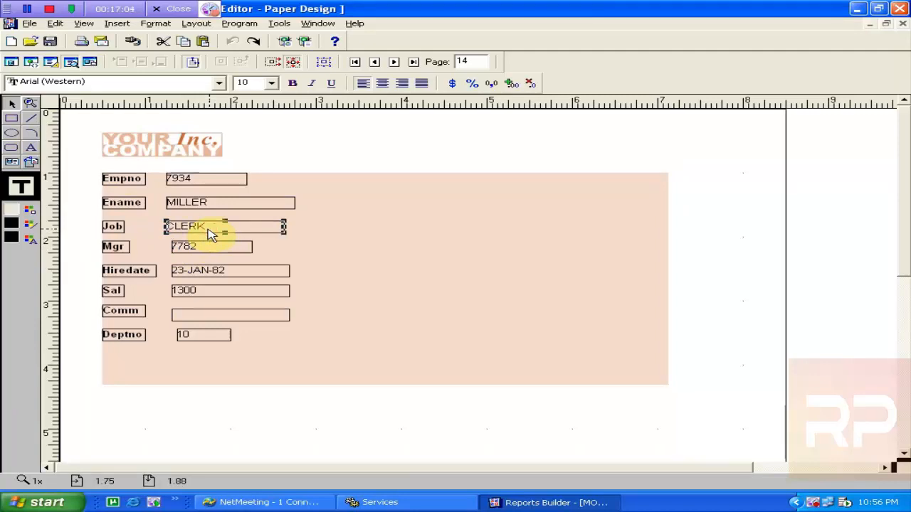
{"action": "key", "text": "Right"}
Nudge MILLER and 7934 right and 10 left into one value column
{"action": "left_click", "coordinate": [216, 205]}
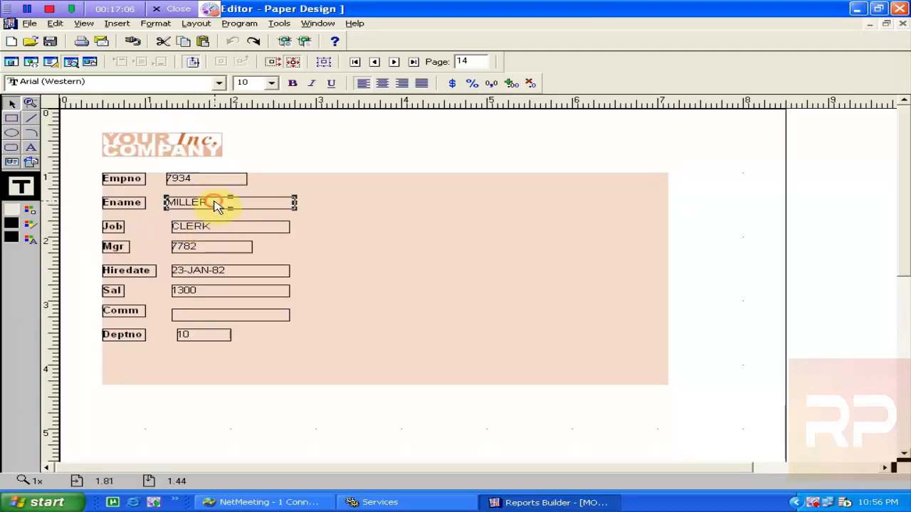
{"action": "key", "text": "Right"}
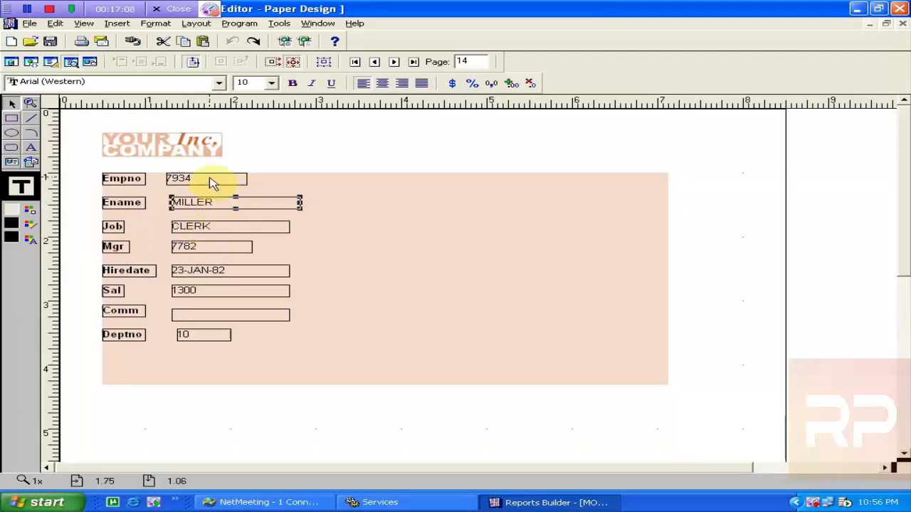
{"action": "left_click", "coordinate": [210, 183]}
{"action": "key", "text": "Right"}
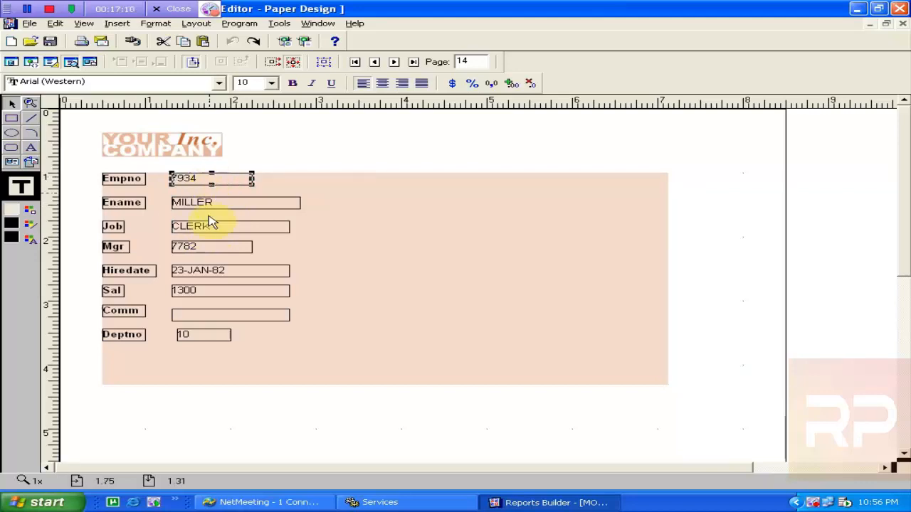
{"action": "left_click", "coordinate": [197, 340]}
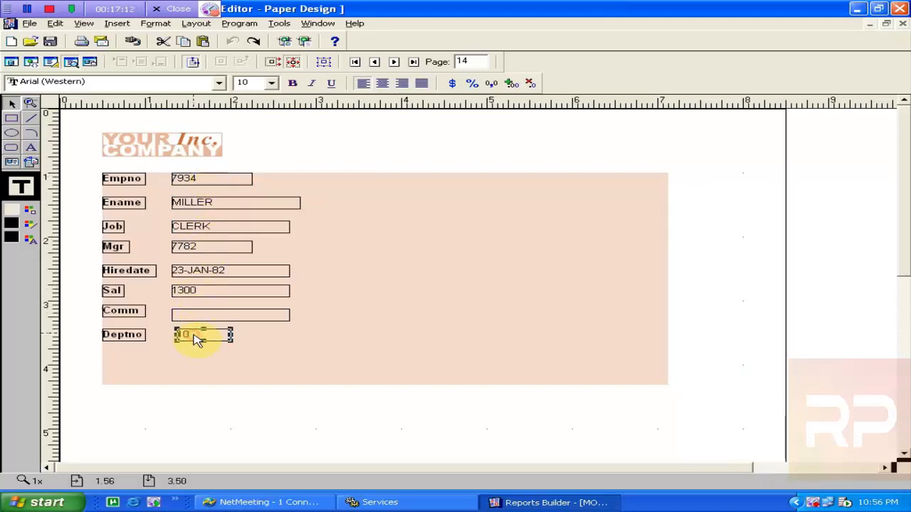
{"action": "key", "text": "Left"}
{"action": "key", "text": "Left"}
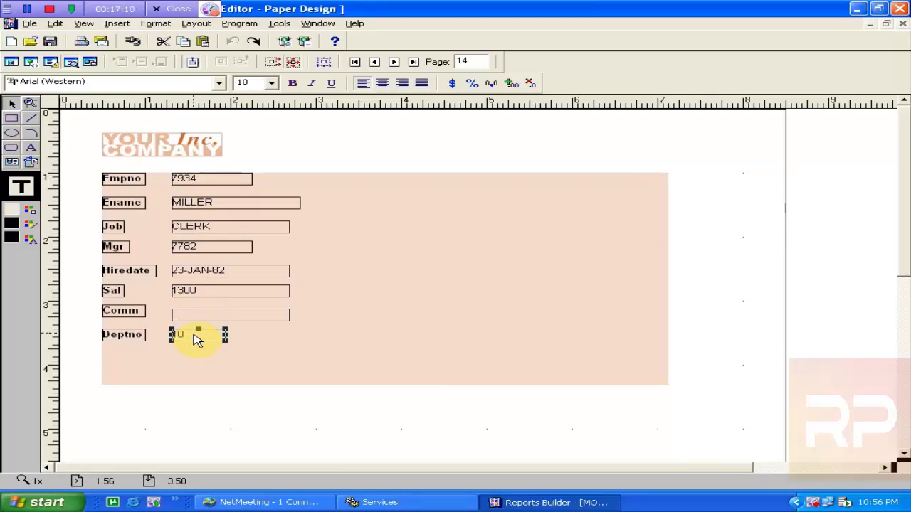
Widen the Job, Ename, Mgr, Hiredate and Sal label boxes to meet their values
{"action": "left_click", "coordinate": [115, 228]}
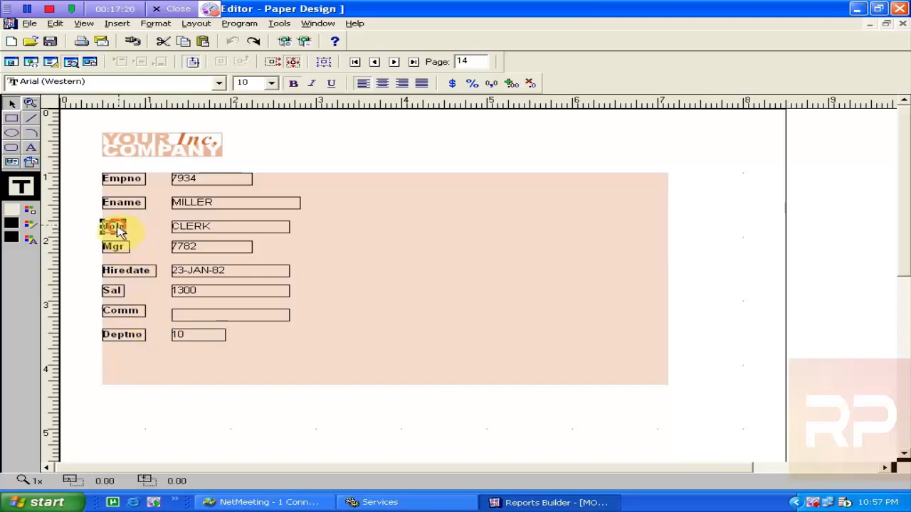
{"action": "left_click_drag", "start_coordinate": [127, 228], "coordinate": [168, 232]}
{"action": "left_click", "coordinate": [147, 205]}
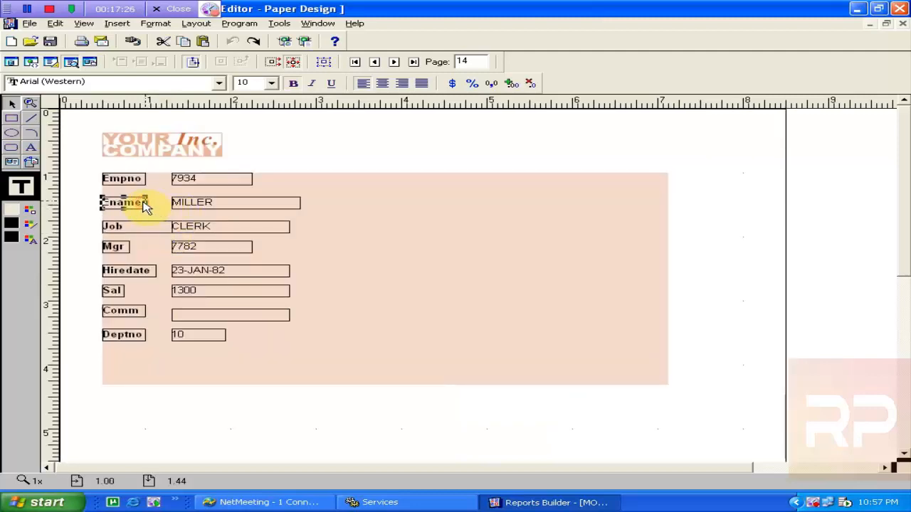
{"action": "left_click_drag", "start_coordinate": [145, 204], "coordinate": [171, 179]}
{"action": "left_click", "coordinate": [135, 178]}
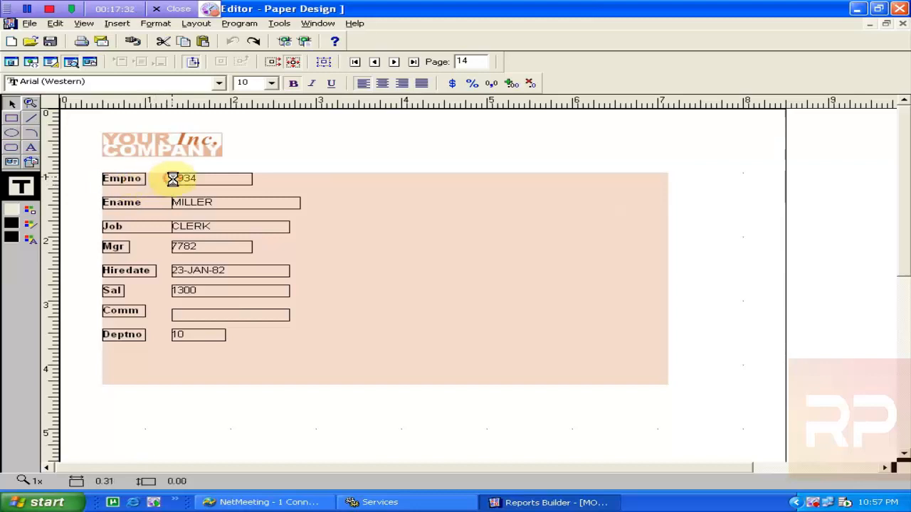
{"action": "left_click", "coordinate": [116, 246]}
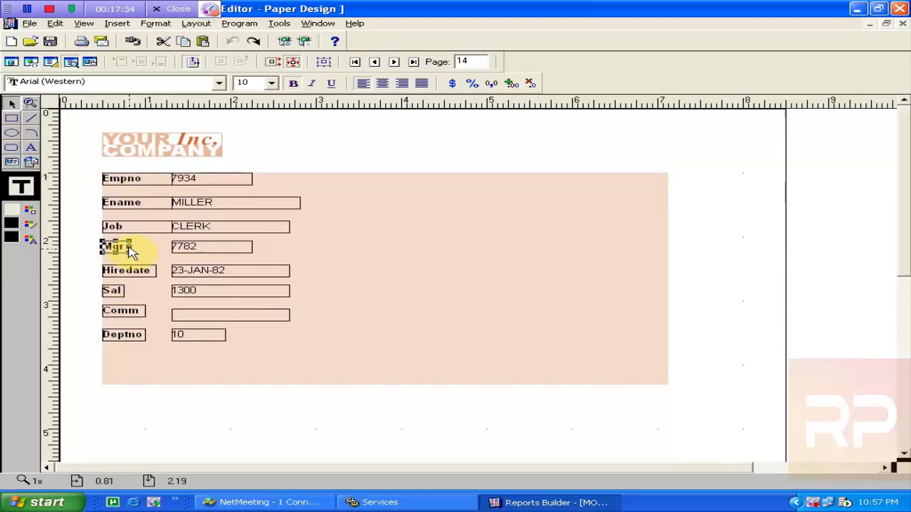
{"action": "left_click_drag", "start_coordinate": [129, 246], "coordinate": [171, 246]}
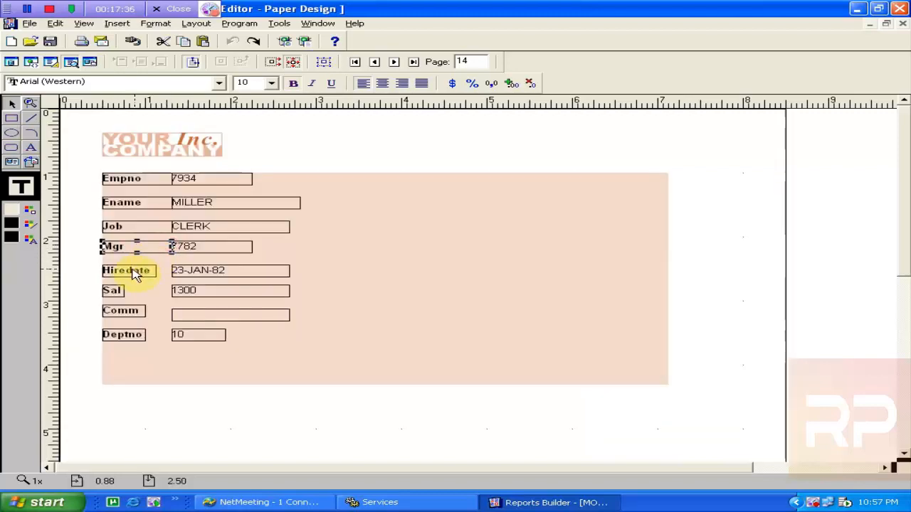
{"action": "left_click", "coordinate": [131, 281]}
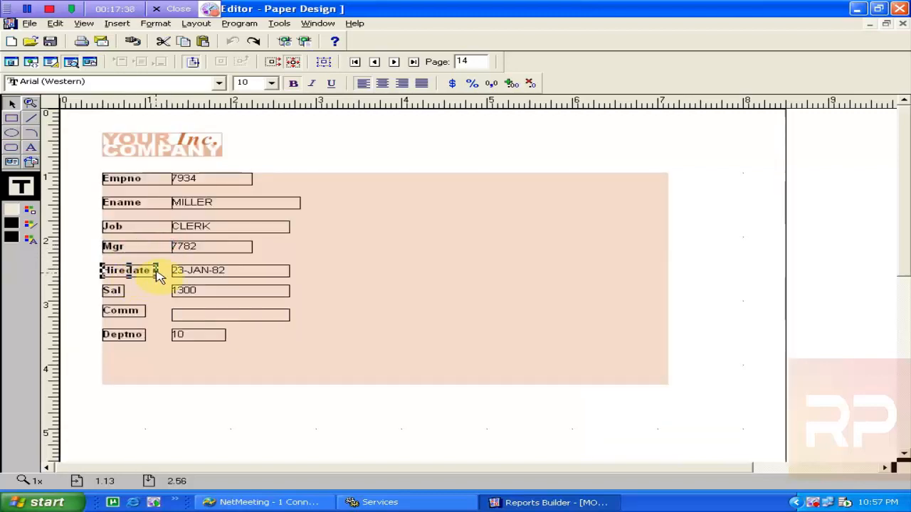
{"action": "left_click_drag", "start_coordinate": [156, 270], "coordinate": [171, 271]}
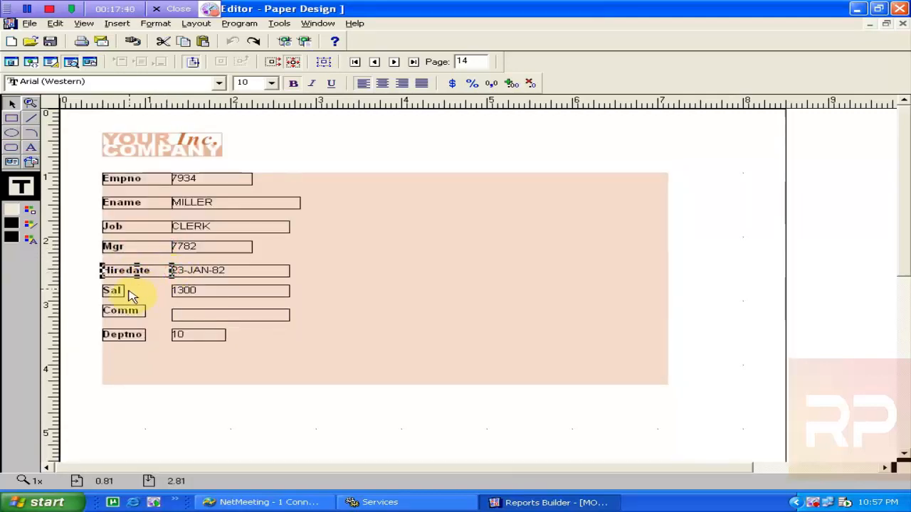
{"action": "left_click", "coordinate": [117, 292]}
{"action": "left_click_drag", "start_coordinate": [125, 292], "coordinate": [175, 308]}
Widen the Deptno value to match the others, stretch its label to meet it, and select all fields
{"action": "left_click", "coordinate": [128, 311]}
{"action": "left_click", "coordinate": [183, 317]}
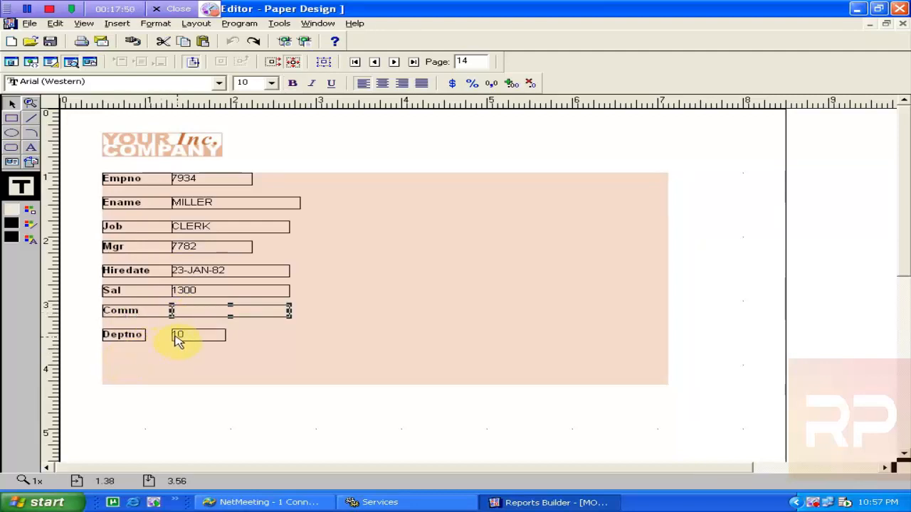
{"action": "left_click", "coordinate": [179, 338]}
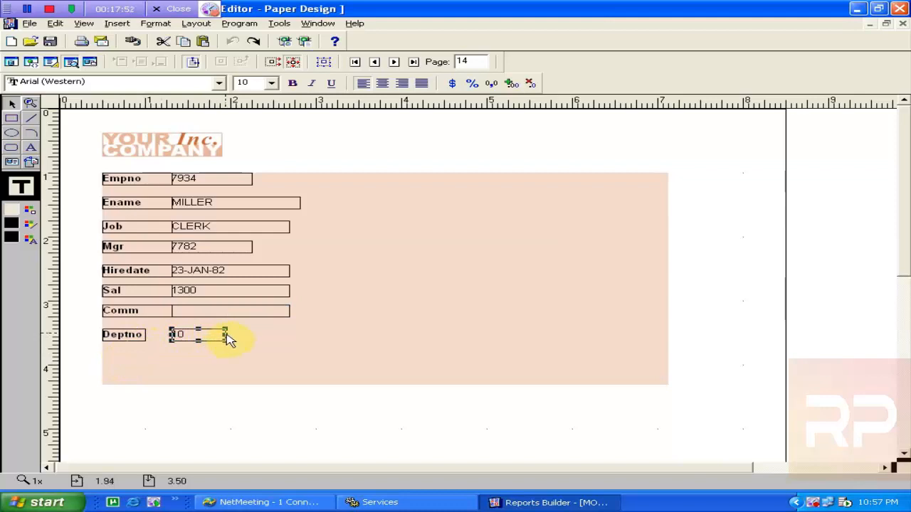
{"action": "left_click_drag", "start_coordinate": [227, 339], "coordinate": [289, 333]}
{"action": "left_click", "coordinate": [132, 340]}
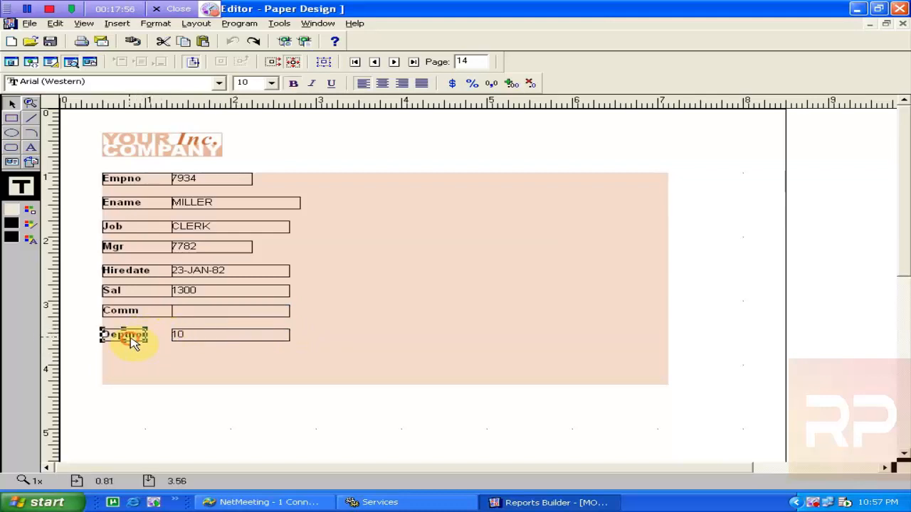
{"action": "left_click_drag", "start_coordinate": [146, 336], "coordinate": [174, 341]}
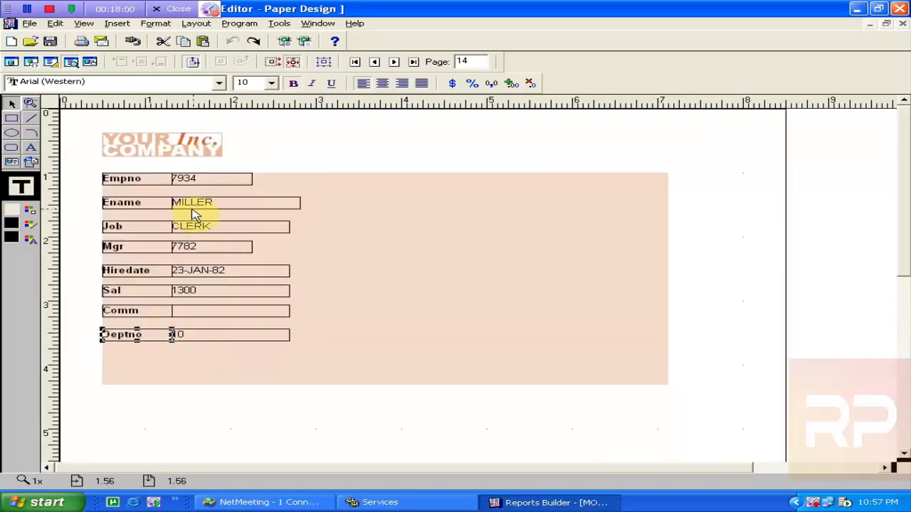
{"action": "left_click", "coordinate": [316, 415]}
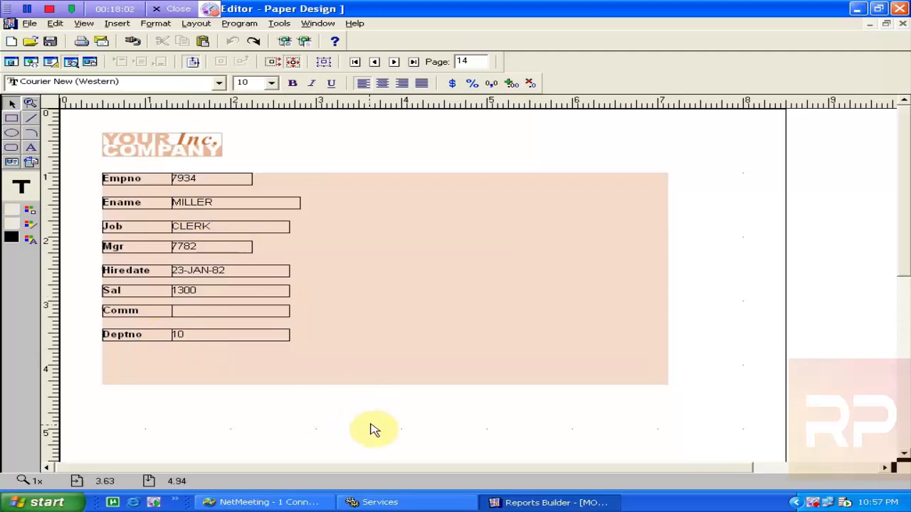
{"action": "left_click_drag", "start_coordinate": [370, 423], "coordinate": [84, 170]}
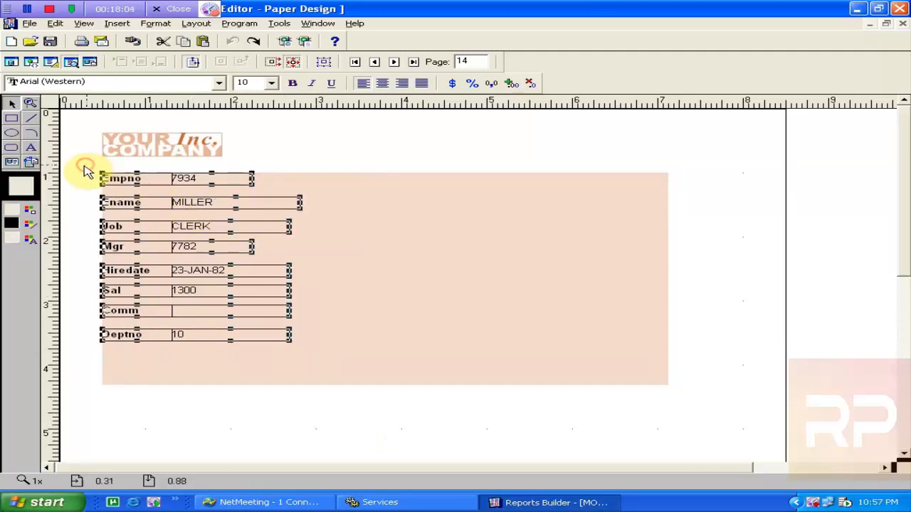
Set the selected labels and fields to No Line, removing all borders
{"action": "left_click", "coordinate": [30, 225]}
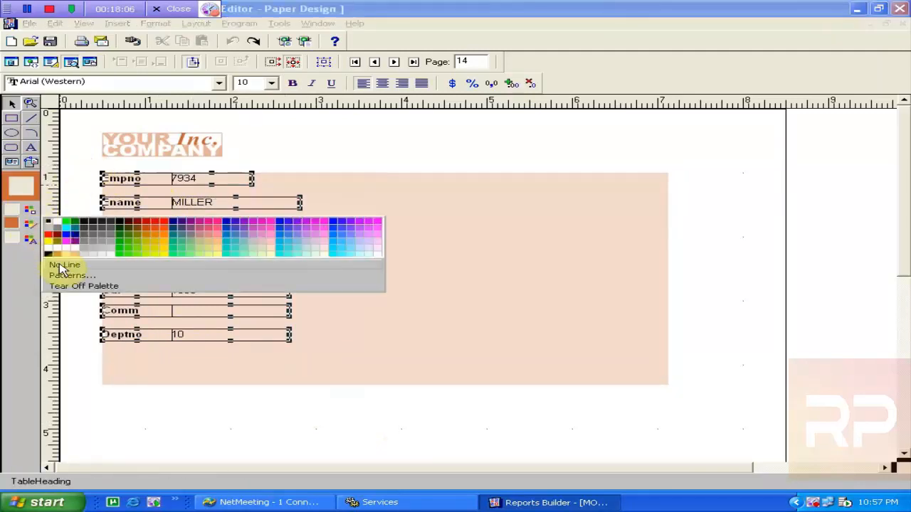
{"action": "left_click", "coordinate": [63, 264]}
{"action": "left_click", "coordinate": [417, 118]}
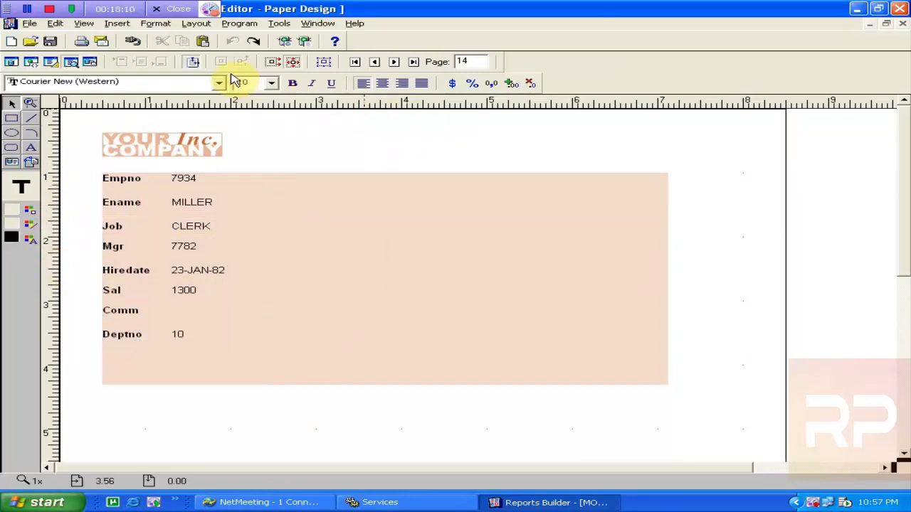
Save the report as 'Form' in Reports Binary (*.rdf) format
{"action": "left_click", "coordinate": [52, 41]}
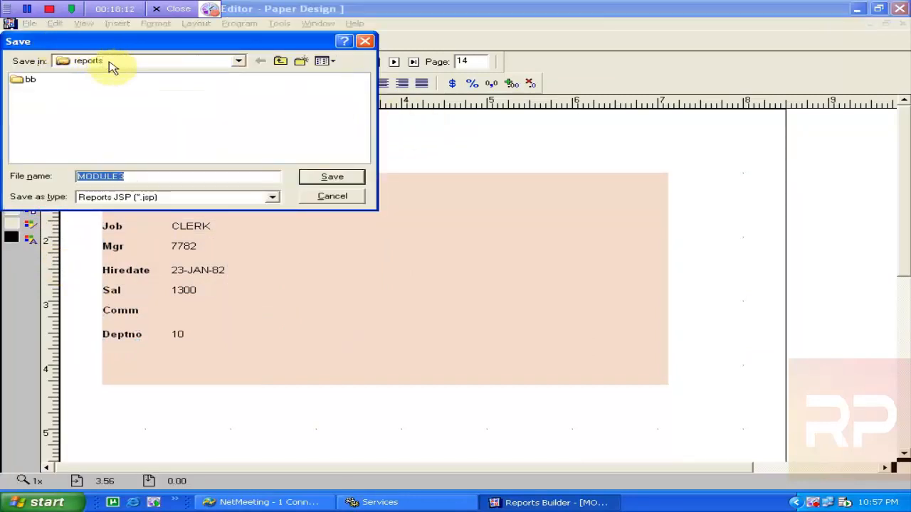
{"action": "type", "text": "Form"}
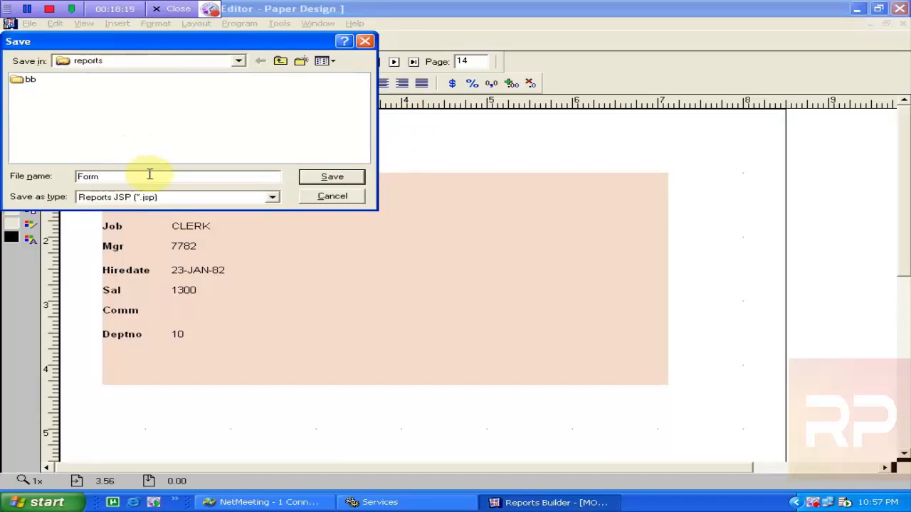
{"action": "left_click", "coordinate": [164, 197]}
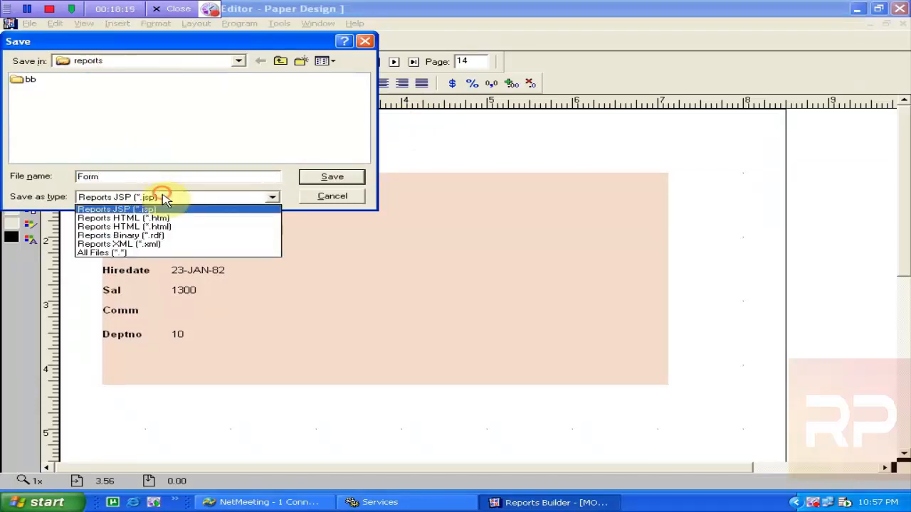
{"action": "left_click", "coordinate": [153, 236]}
{"action": "left_click", "coordinate": [309, 178]}
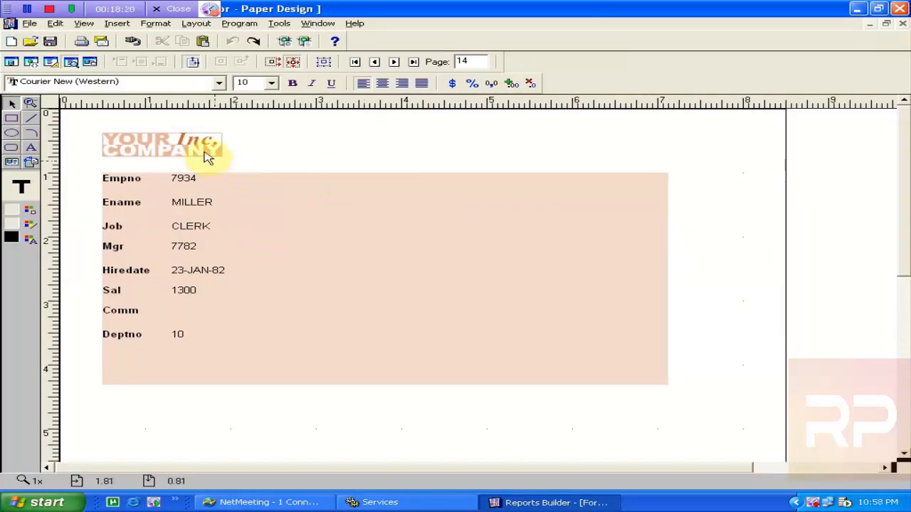
Page forward two employee records and back through the pages, then close the Paper Design window
{"action": "left_click", "coordinate": [397, 63]}
{"action": "left_click", "coordinate": [397, 62]}
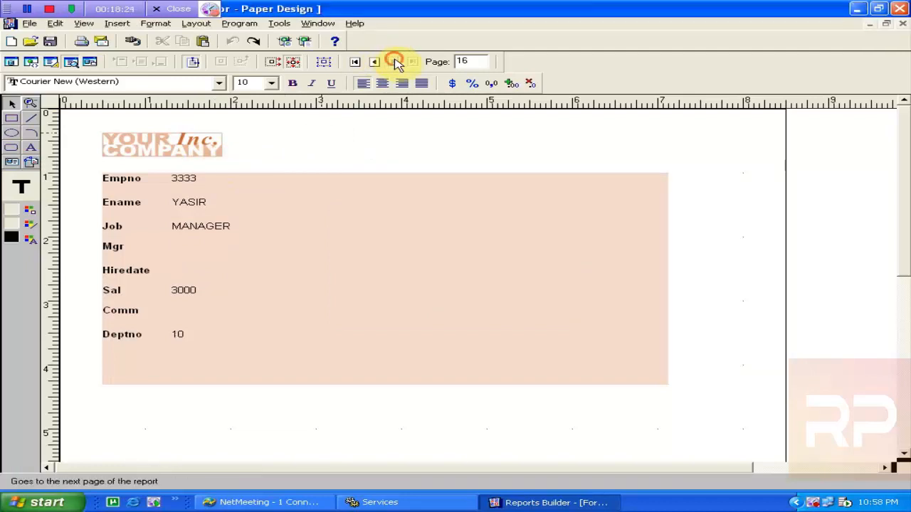
{"action": "left_click", "coordinate": [376, 63]}
{"action": "left_click", "coordinate": [377, 63]}
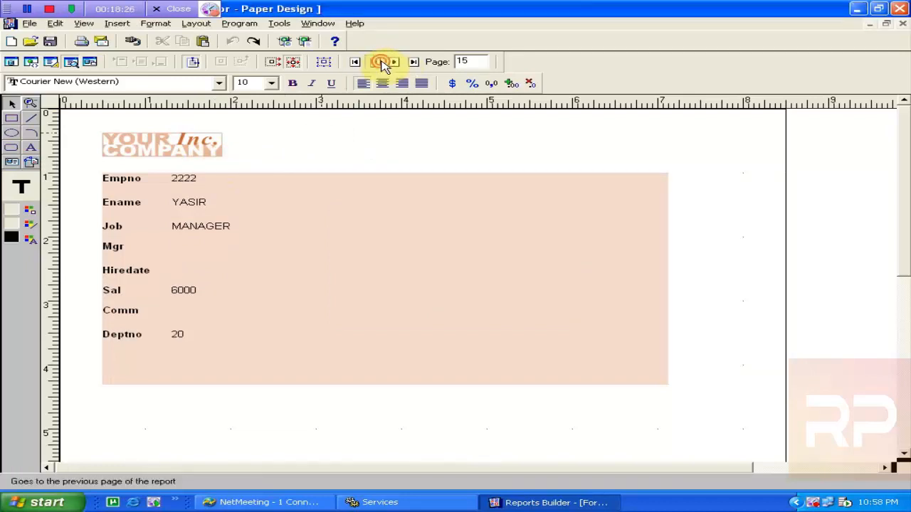
{"action": "left_click", "coordinate": [380, 62]}
{"action": "left_click", "coordinate": [383, 63]}
{"action": "left_click", "coordinate": [383, 63]}
{"action": "left_click", "coordinate": [382, 62]}
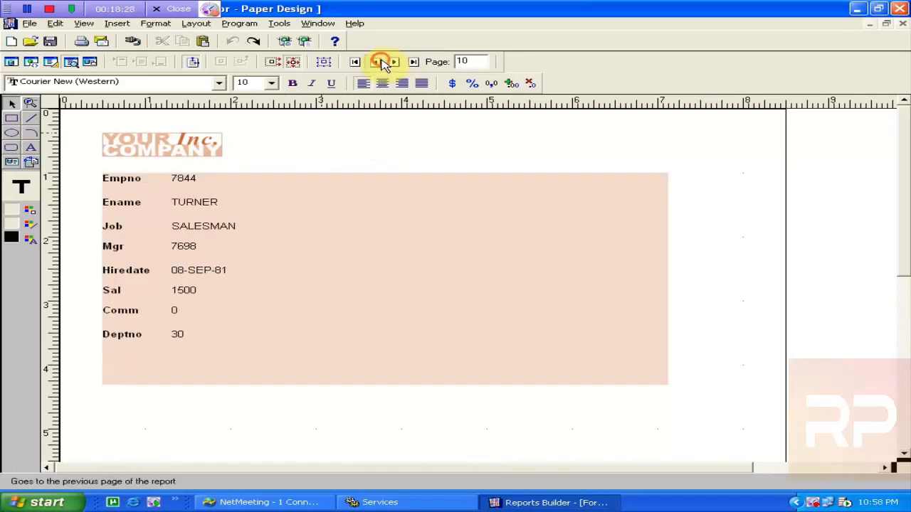
{"action": "left_click", "coordinate": [383, 62]}
{"action": "left_click", "coordinate": [383, 62]}
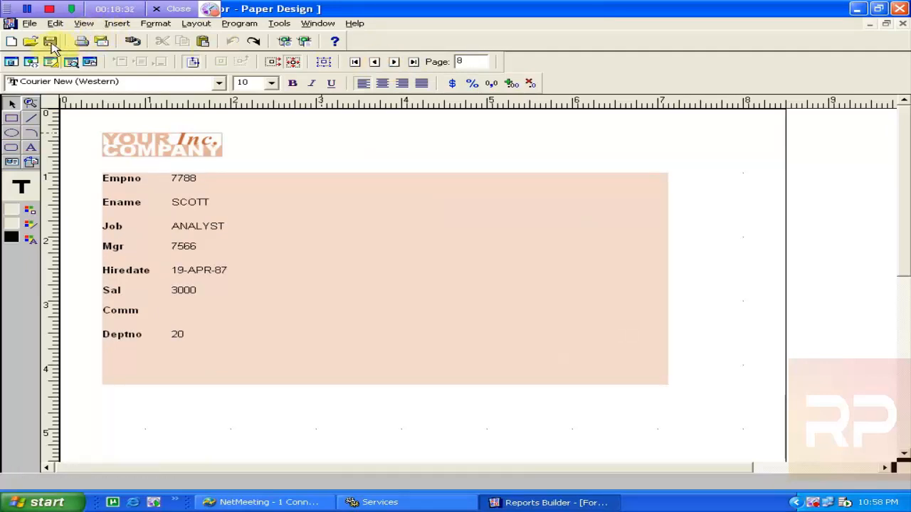
{"action": "left_click", "coordinate": [902, 24]}
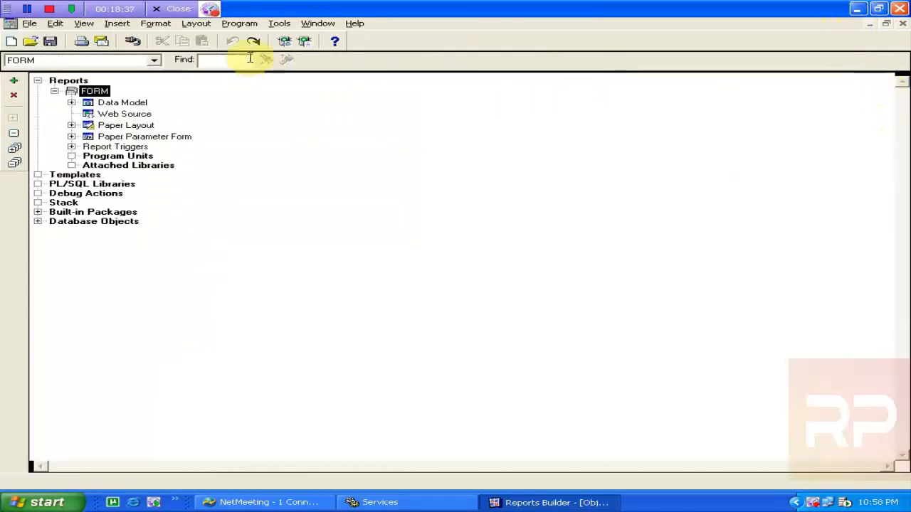
Collapse and close the FORM report, cancel the Open dialog, and request a new report
{"action": "left_click", "coordinate": [54, 91]}
{"action": "key", "text": "Delete"}
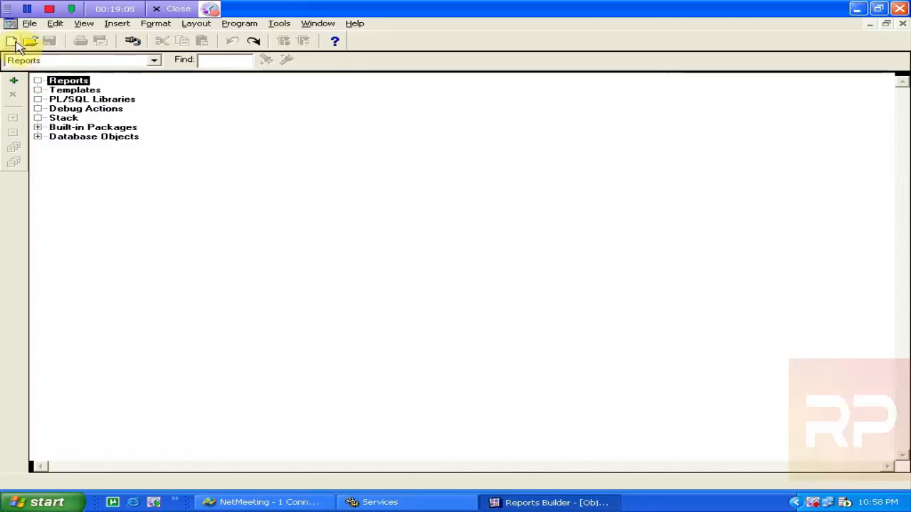
{"action": "left_click", "coordinate": [28, 41]}
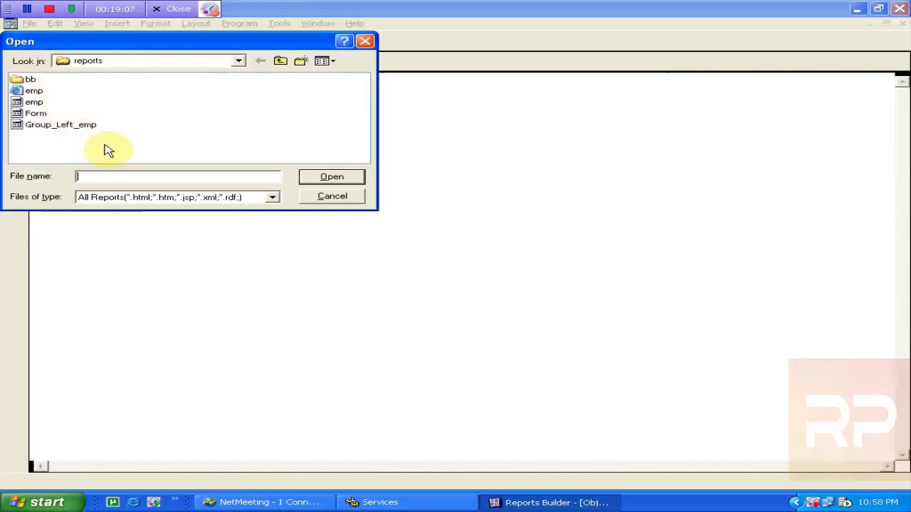
{"action": "left_click", "coordinate": [308, 198]}
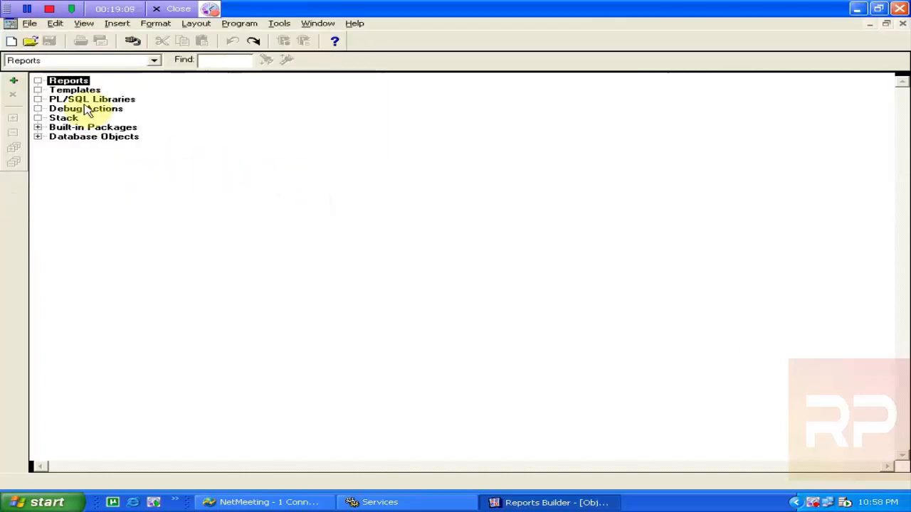
{"action": "left_click", "coordinate": [13, 81]}
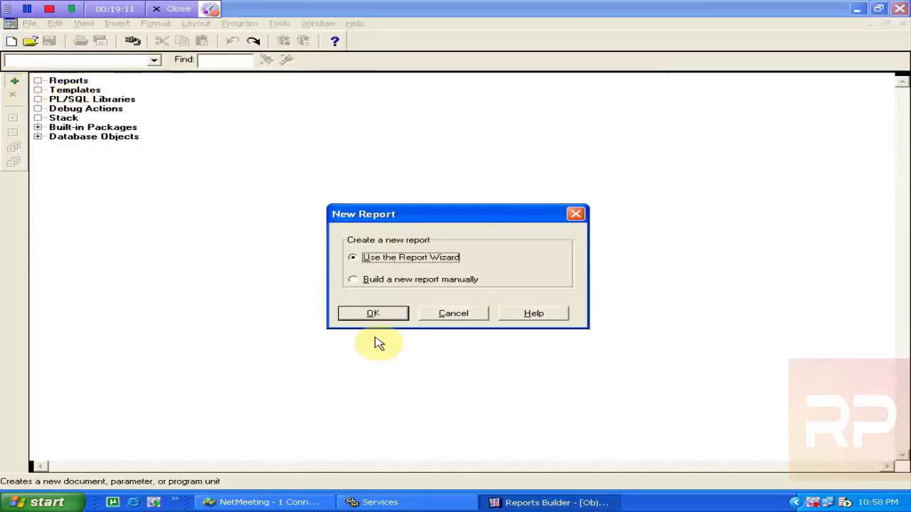
Build MODULE4 in the Report Wizard as a paper-only Form Letter, advancing to the data source page
{"action": "left_click", "coordinate": [372, 314]}
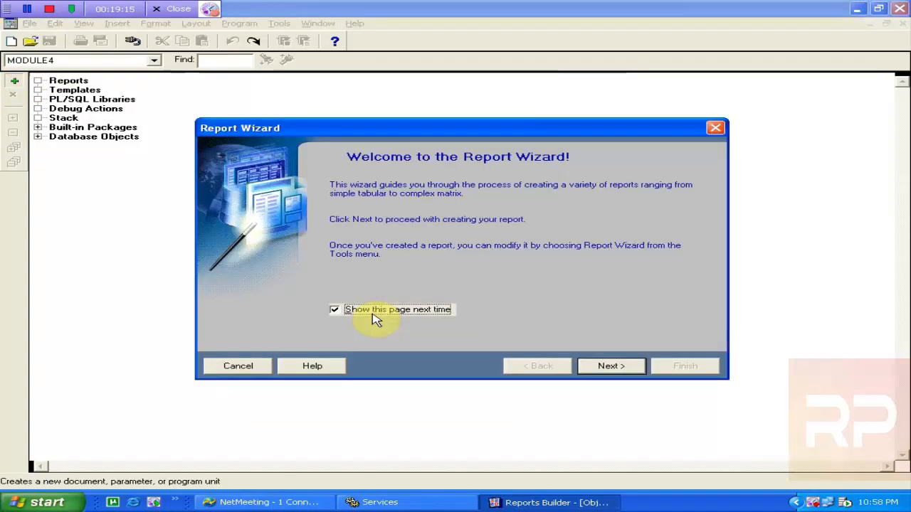
{"action": "left_click", "coordinate": [593, 363]}
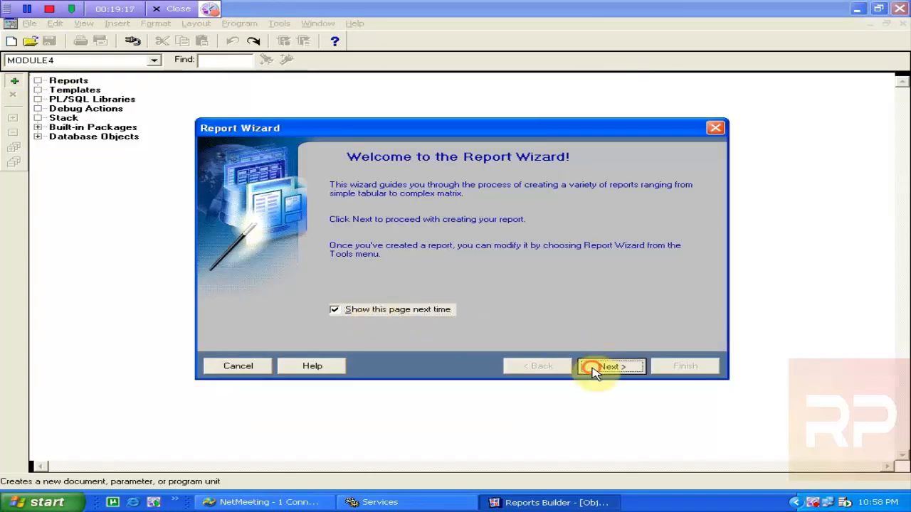
{"action": "left_click", "coordinate": [362, 295]}
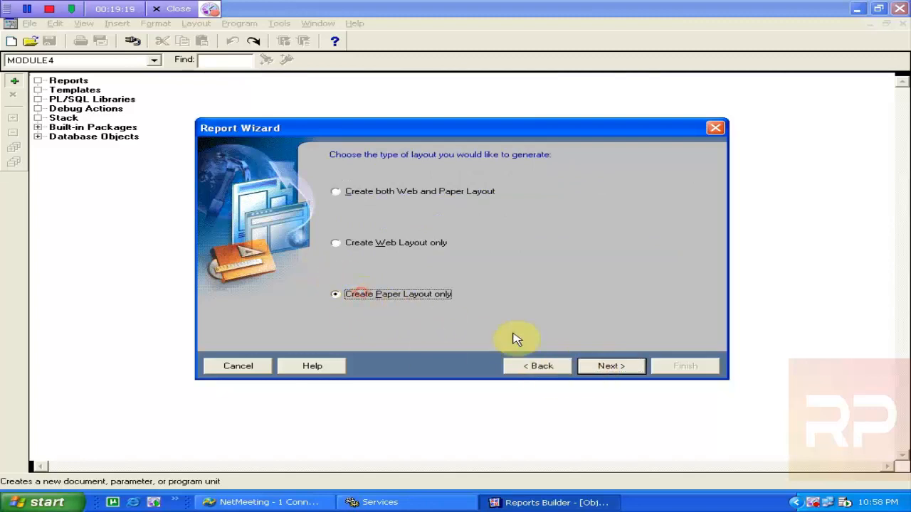
{"action": "left_click", "coordinate": [610, 367]}
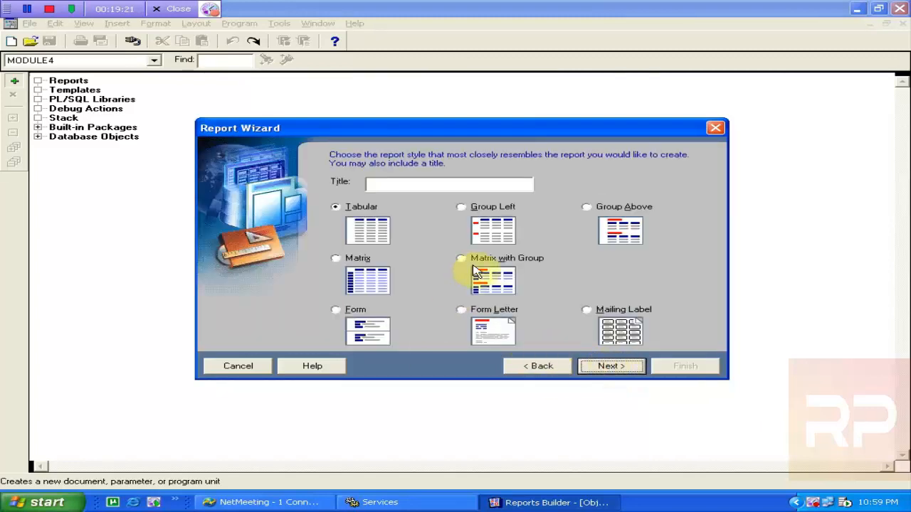
{"action": "left_click", "coordinate": [469, 317]}
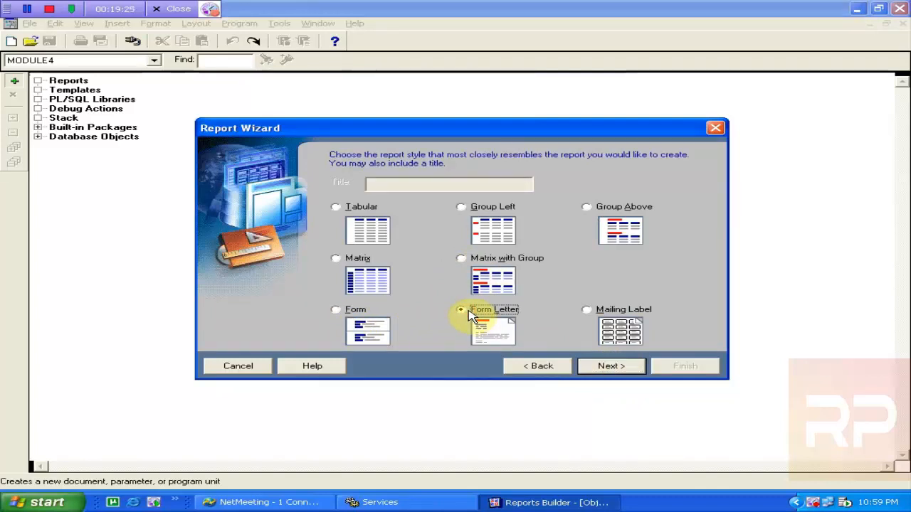
{"action": "left_click", "coordinate": [607, 370]}
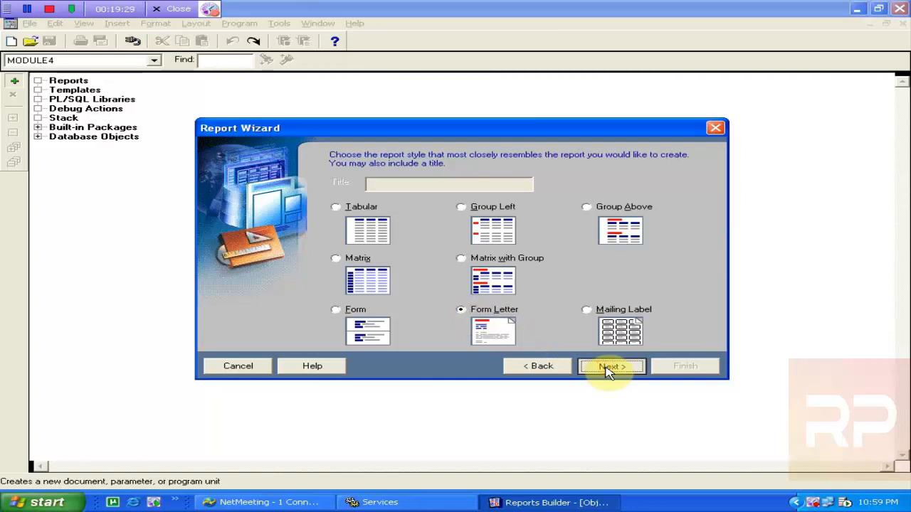
{"action": "left_click", "coordinate": [607, 370]}
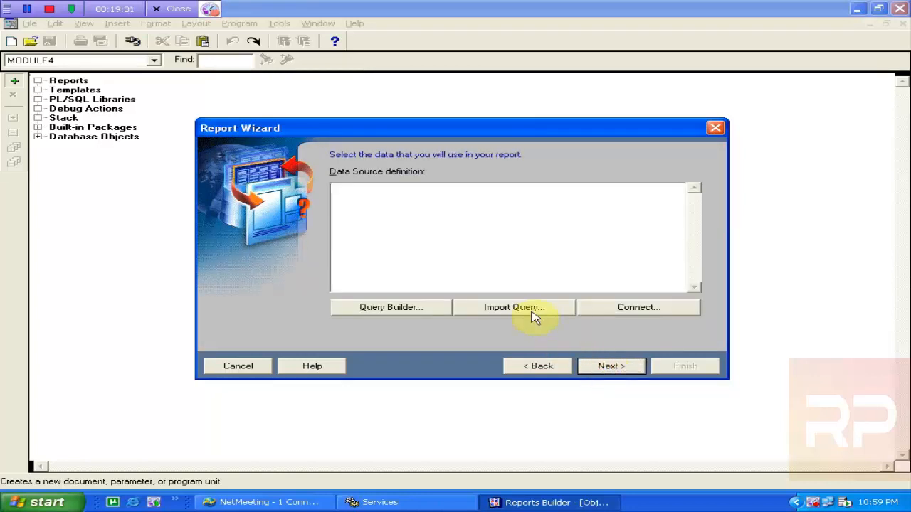
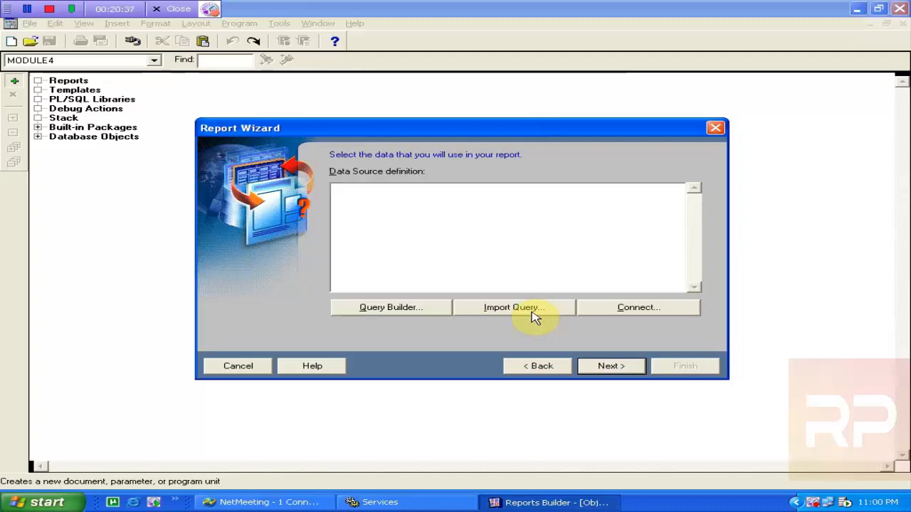
In Query Builder, add the EMP table to the query
{"action": "left_click", "coordinate": [413, 313]}
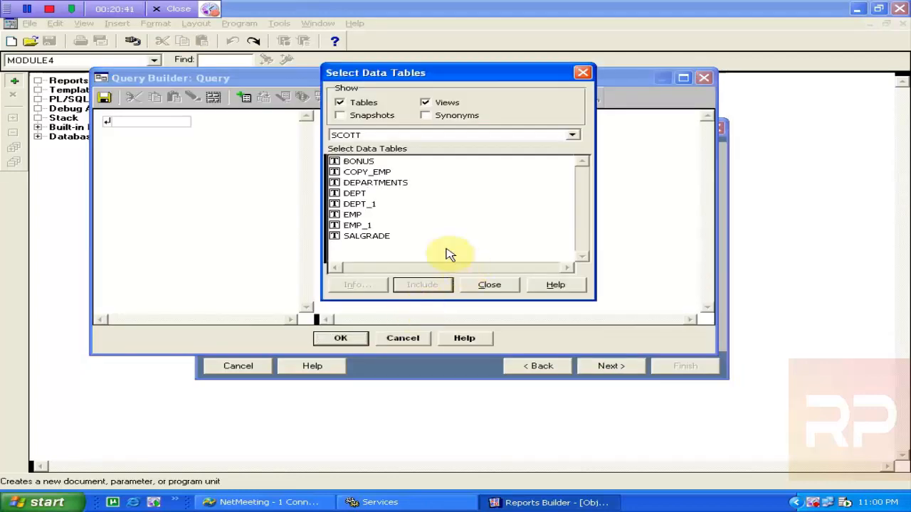
{"action": "left_click", "coordinate": [356, 215]}
{"action": "left_click", "coordinate": [427, 286]}
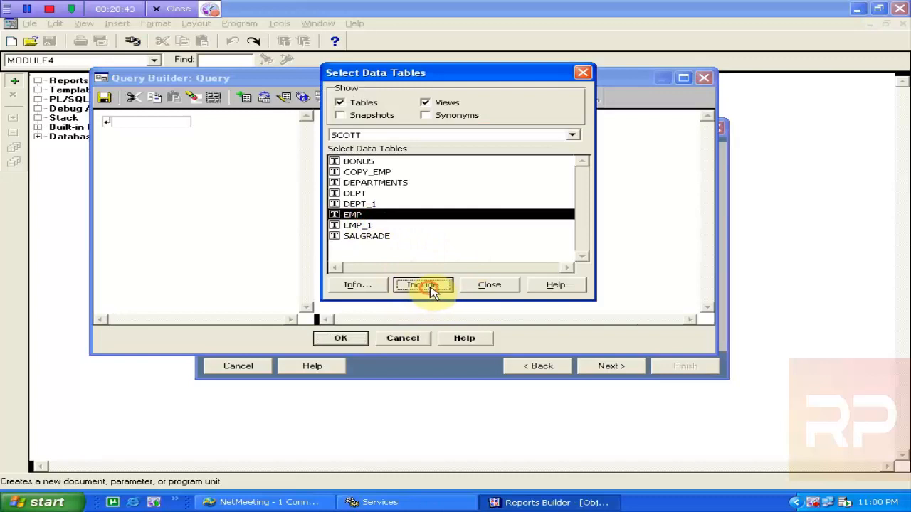
{"action": "left_click", "coordinate": [502, 286]}
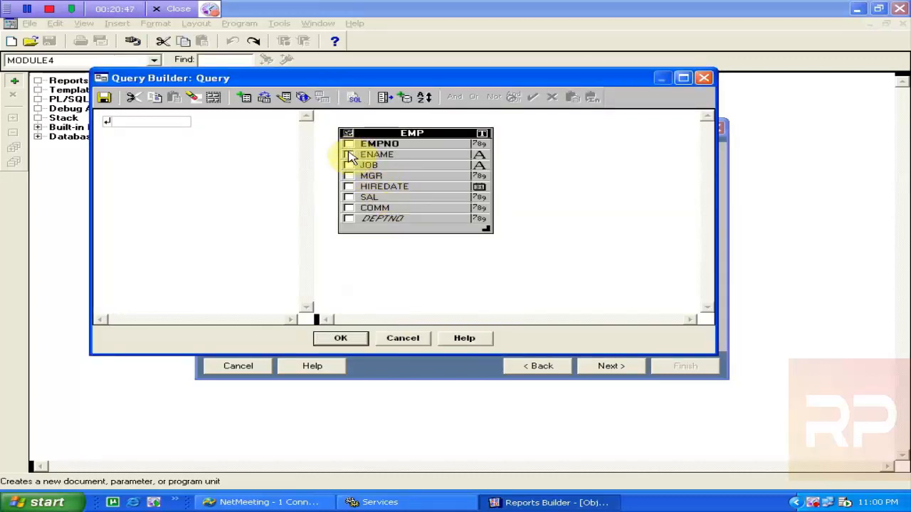
Select the EMPNO, ENAME, JOB and HIREDATE columns and accept the query
{"action": "left_click", "coordinate": [349, 155]}
{"action": "left_click", "coordinate": [348, 166]}
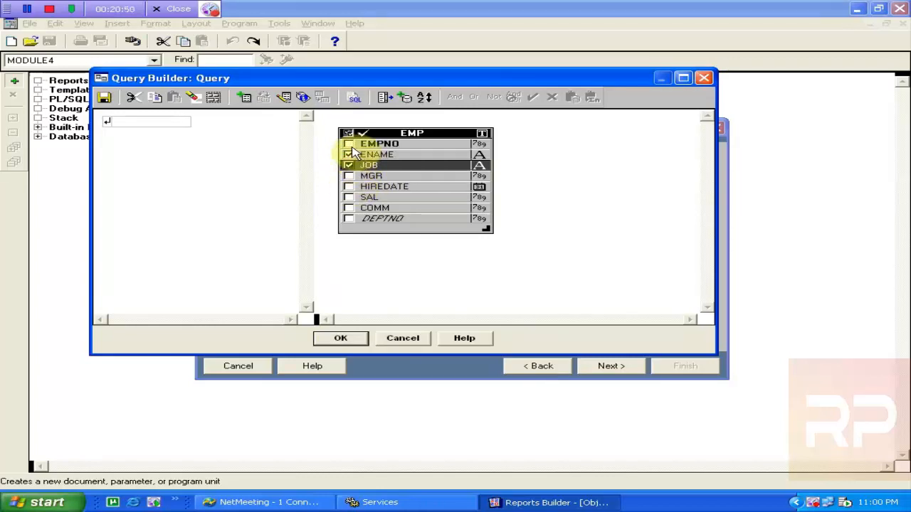
{"action": "left_click", "coordinate": [349, 144]}
{"action": "left_click", "coordinate": [350, 154]}
{"action": "left_click", "coordinate": [349, 166]}
{"action": "left_click", "coordinate": [349, 155]}
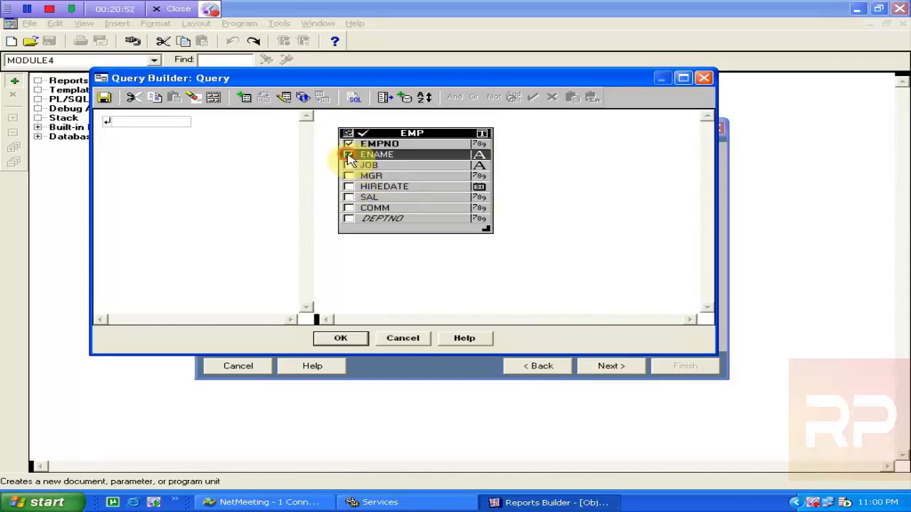
{"action": "left_click", "coordinate": [350, 166]}
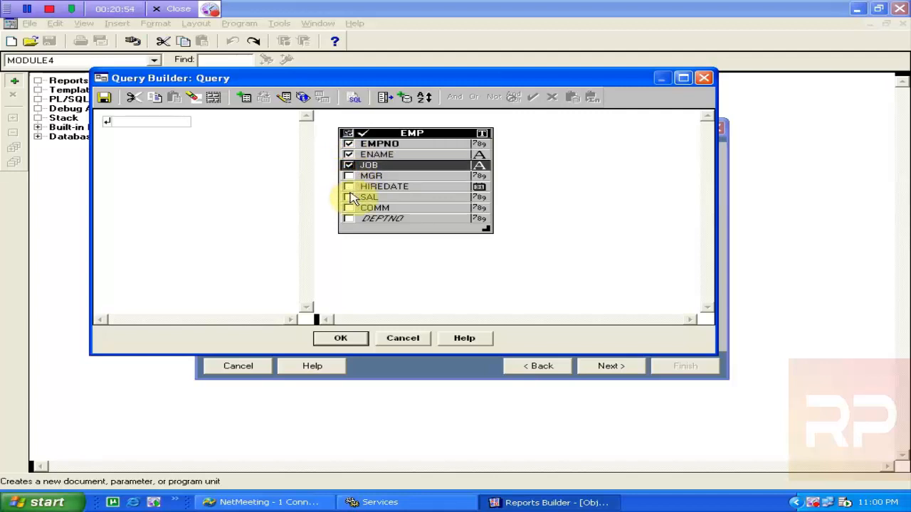
{"action": "left_click", "coordinate": [349, 186]}
{"action": "left_click", "coordinate": [349, 339]}
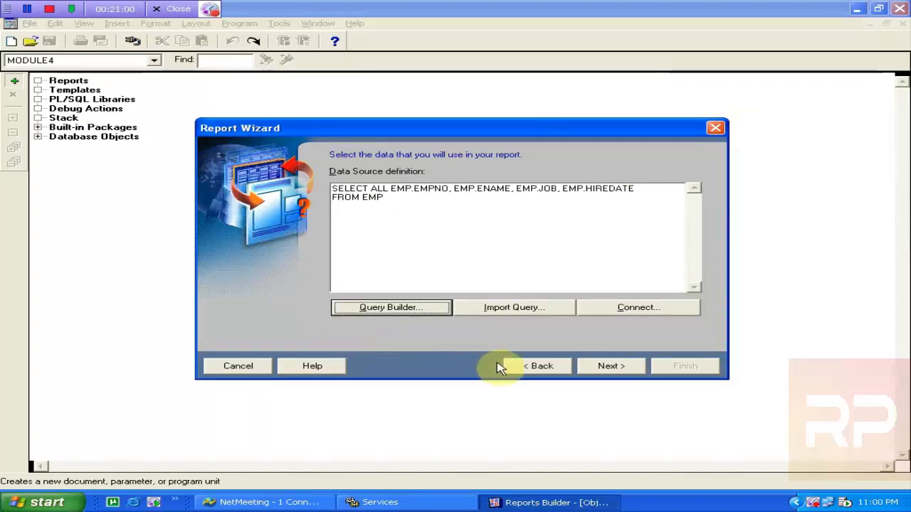
Advance to the form letter text page and try adding the HIREDATE field
{"action": "left_click", "coordinate": [586, 366]}
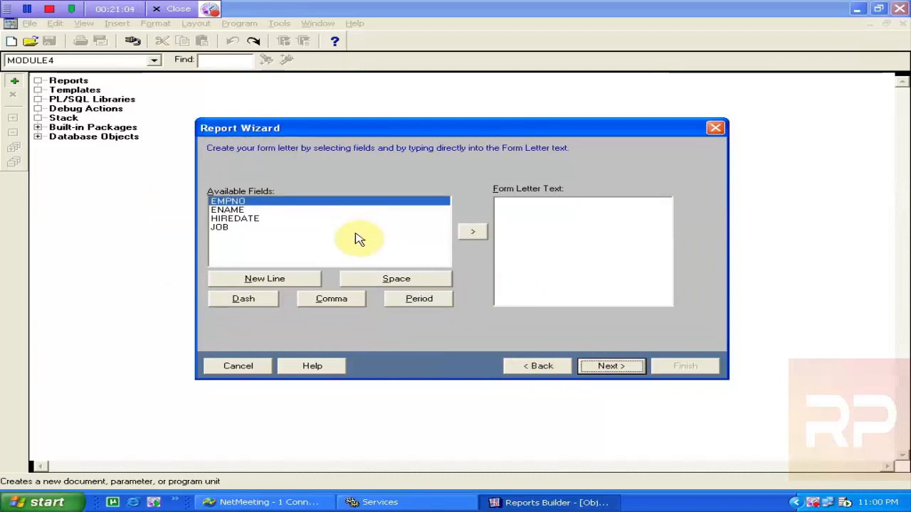
{"action": "left_click", "coordinate": [546, 205]}
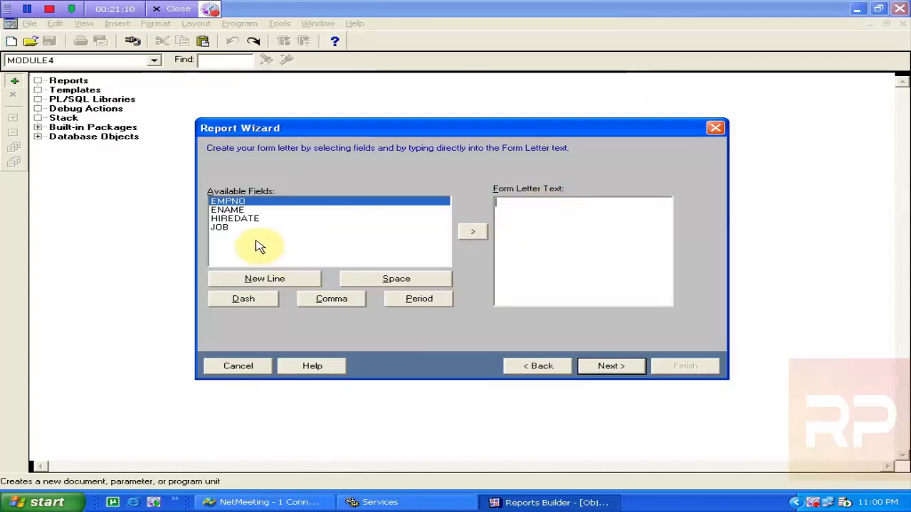
{"action": "left_click", "coordinate": [242, 220]}
{"action": "left_click", "coordinate": [549, 204]}
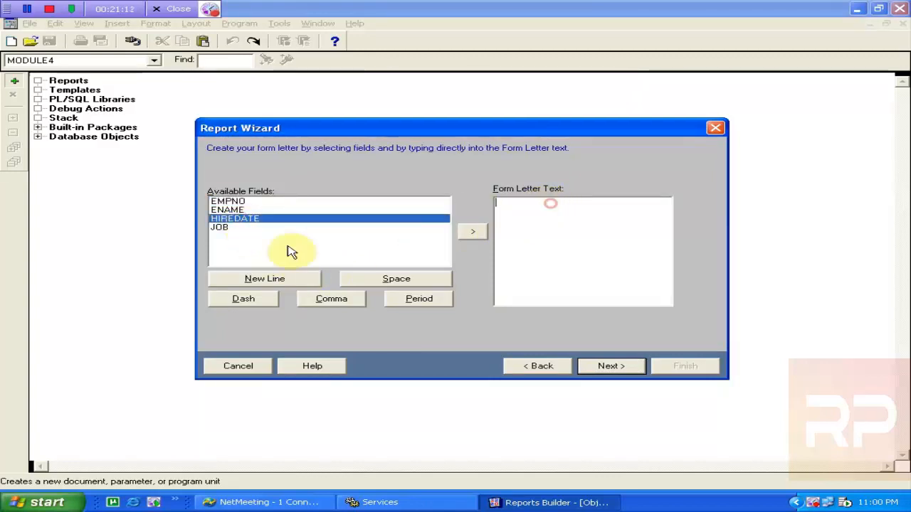
Back in the data source, append SYSDATE aliased CURRENT_DATE after HIREDATE, then continue
{"action": "left_click", "coordinate": [543, 373]}
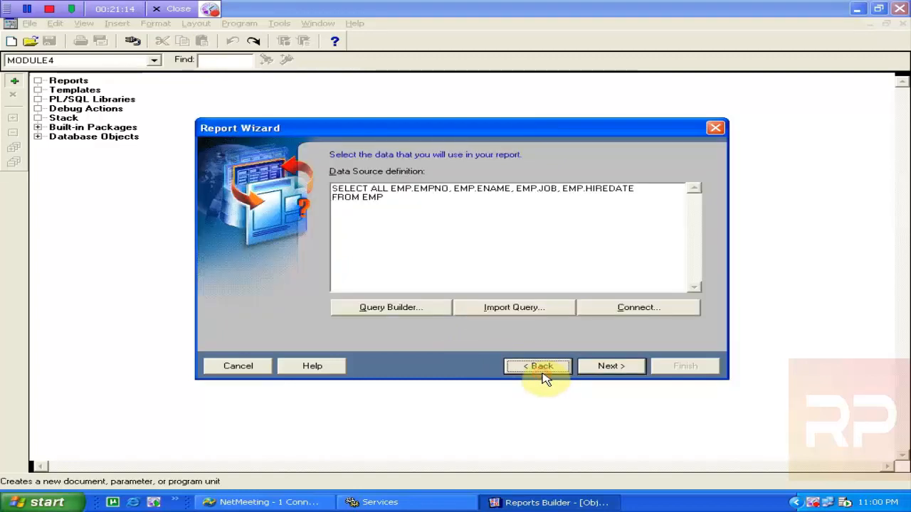
{"action": "left_click", "coordinate": [640, 188]}
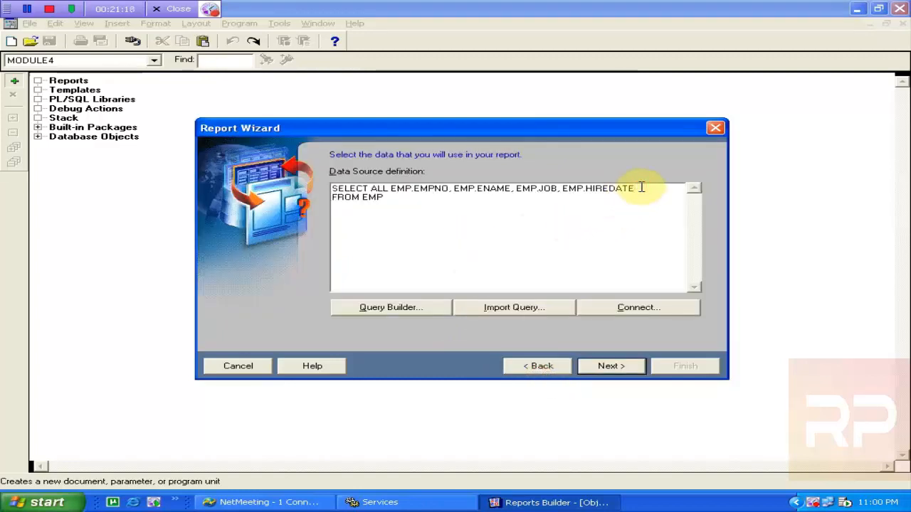
{"action": "type", "text": ","}
{"action": "type", "text": "SYS"}
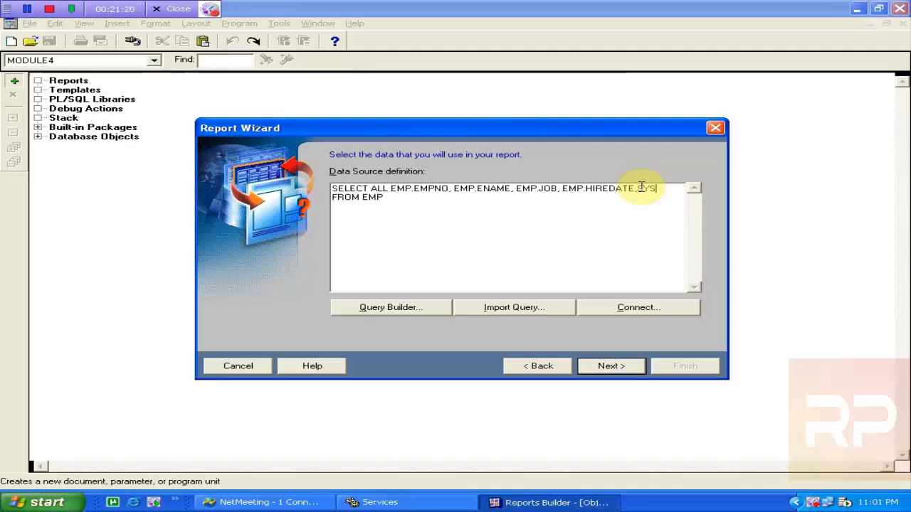
{"action": "type", "text": "DATE"}
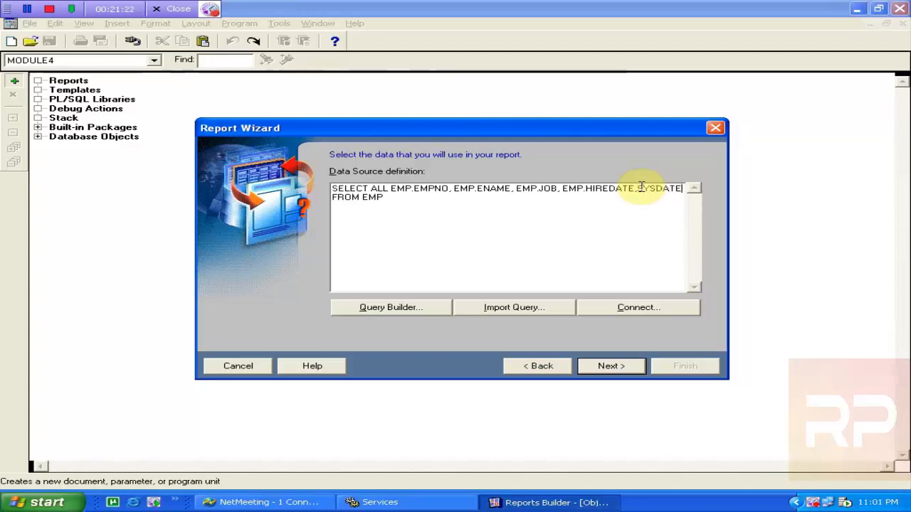
{"action": "key", "text": "Return"}
{"action": "type", "text": "CURR"}
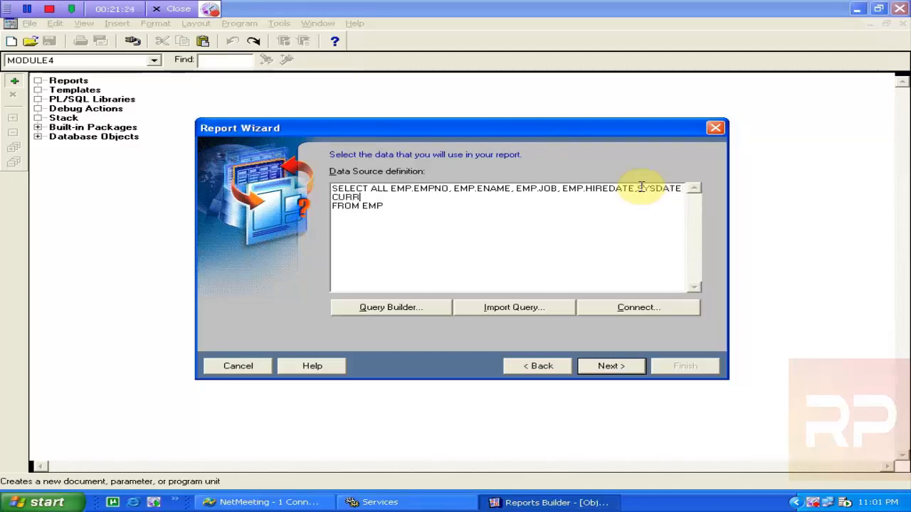
{"action": "type", "text": "ENT_DATE"}
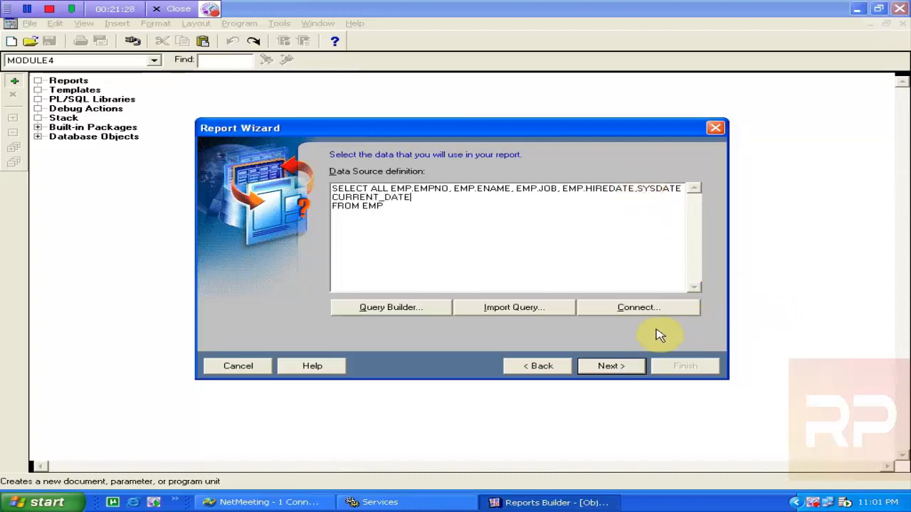
{"action": "left_click", "coordinate": [616, 366]}
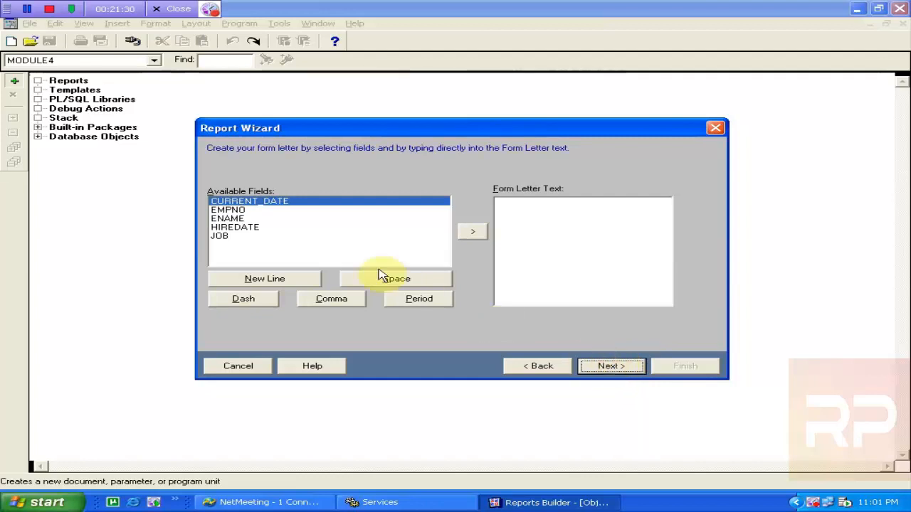
Edit the Date: label in the letter text and insert the &<CURRENT_DATE> field
{"action": "left_click", "coordinate": [569, 204]}
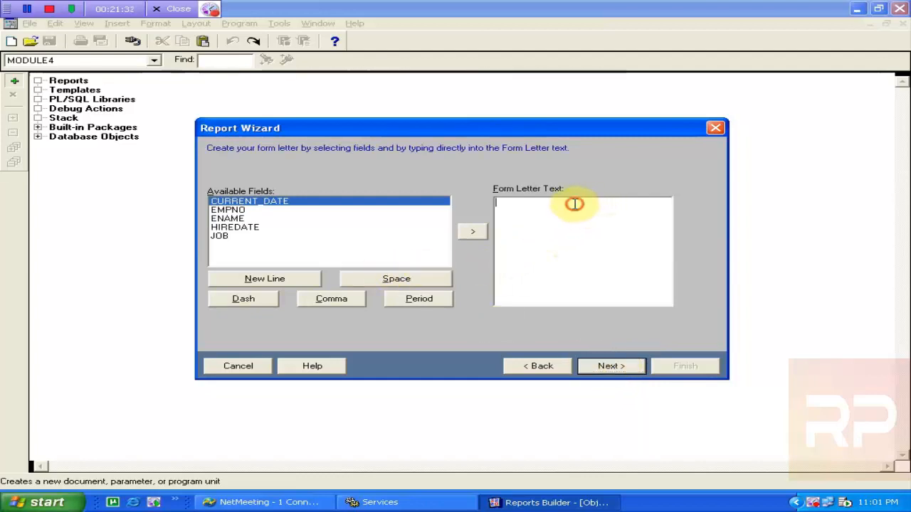
{"action": "left_click", "coordinate": [395, 282]}
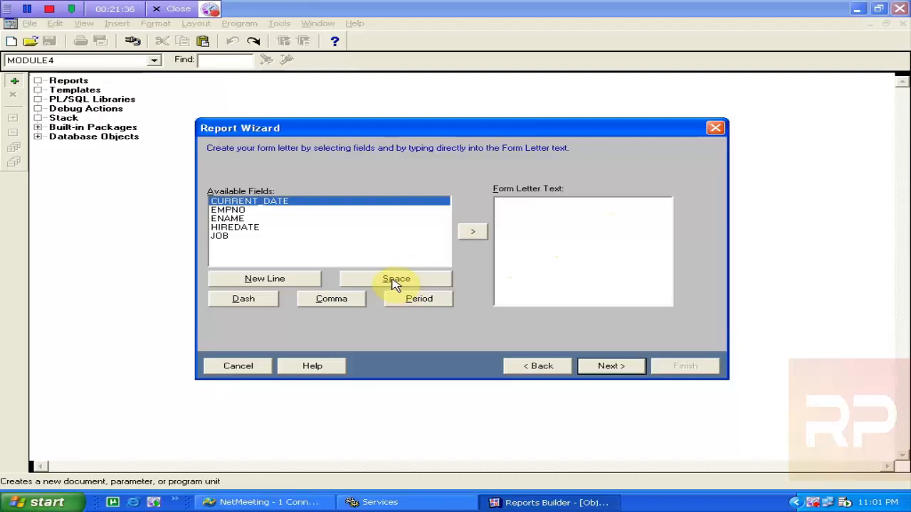
{"action": "left_click", "coordinate": [395, 283]}
{"action": "left_click", "coordinate": [396, 283]}
{"action": "left_click", "coordinate": [395, 283]}
{"action": "left_click", "coordinate": [396, 283]}
{"action": "left_click", "coordinate": [396, 283]}
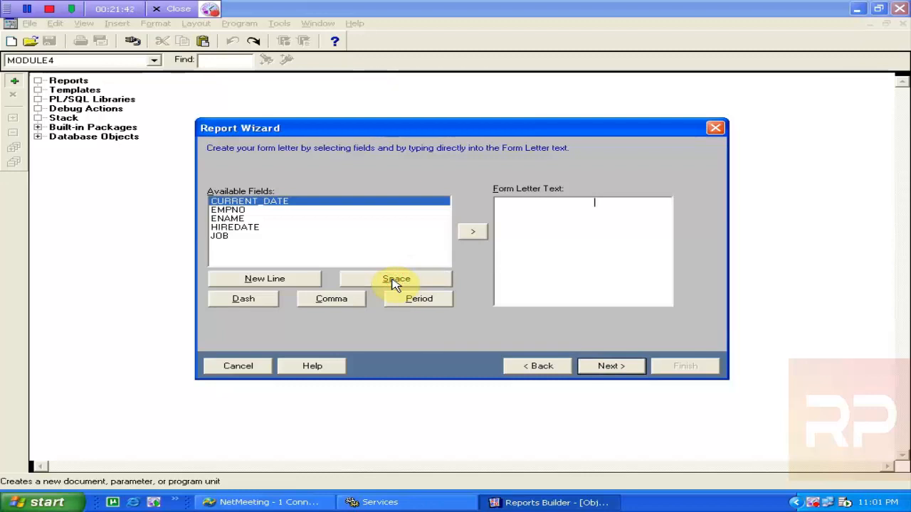
{"action": "left_click", "coordinate": [396, 284]}
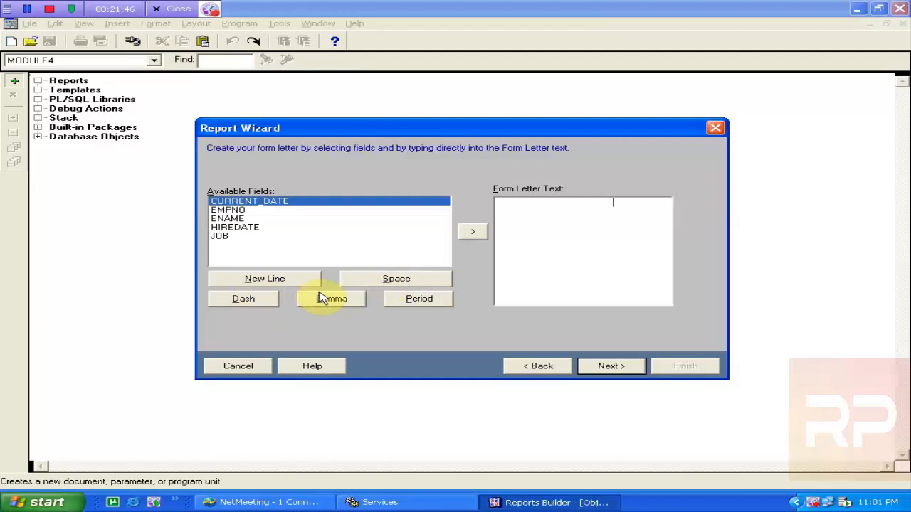
{"action": "left_click", "coordinate": [395, 283]}
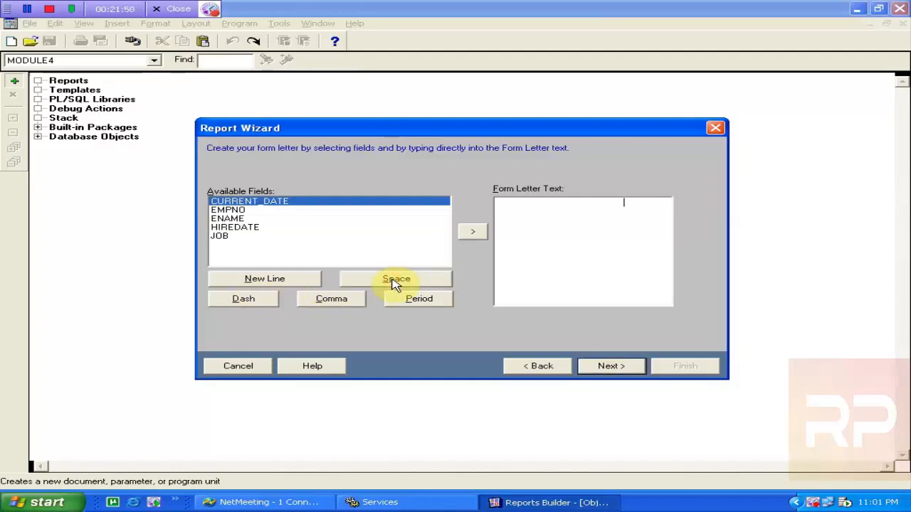
{"action": "key", "text": "BackSpace"}
{"action": "key", "text": "BackSpace"}
{"action": "key", "text": "BackSpace"}
{"action": "key", "text": "BackSpace"}
{"action": "key", "text": "BackSpace"}
{"action": "type", "text": "ate:"}
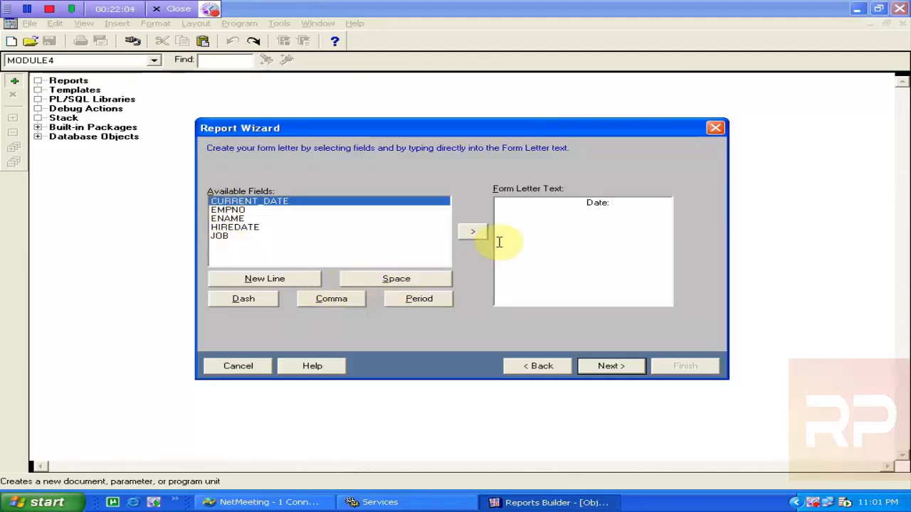
{"action": "left_click", "coordinate": [475, 237]}
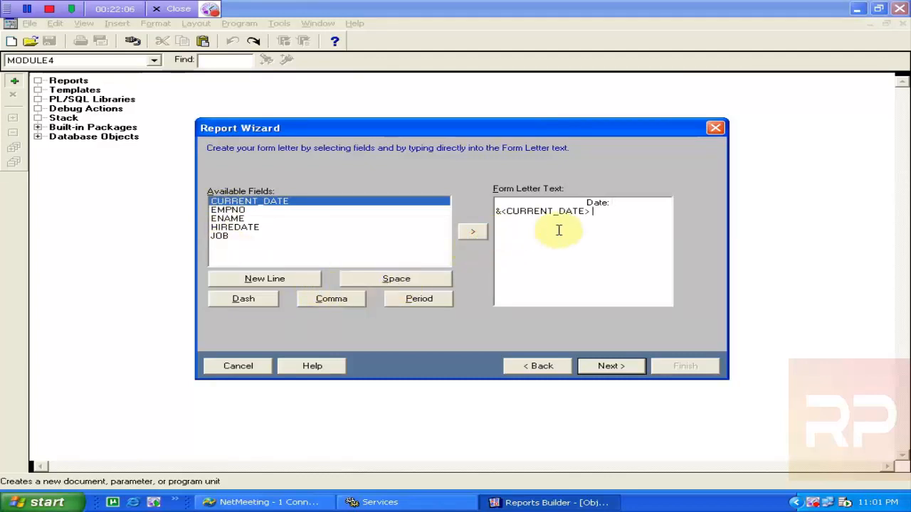
Remove leading spaces and the blank line so Date: and &<CURRENT_DATE> share line one, then add a new line
{"action": "left_click", "coordinate": [582, 203]}
{"action": "key", "text": "BackSpace"}
{"action": "key", "text": "BackSpace"}
{"action": "key", "text": "BackSpace"}
{"action": "key", "text": "BackSpace"}
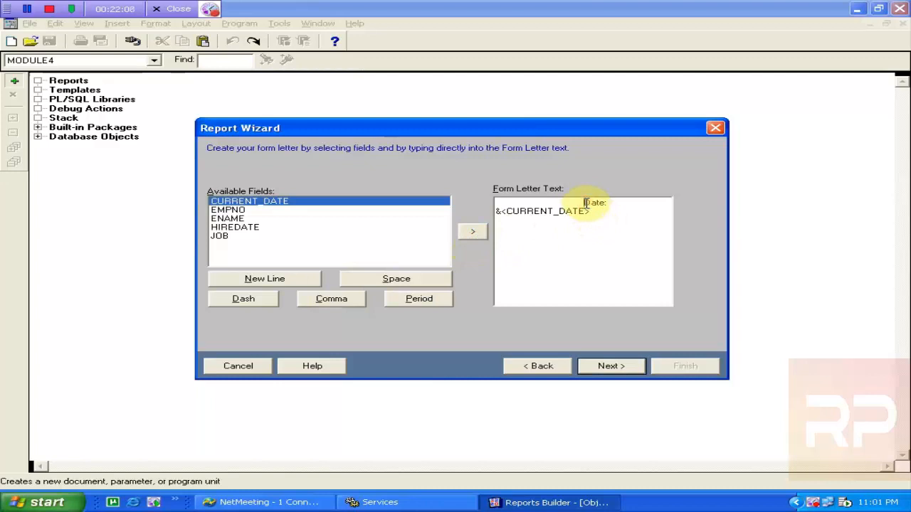
{"action": "key", "text": "BackSpace"}
{"action": "key", "text": "BackSpace"}
{"action": "key", "text": "BackSpace"}
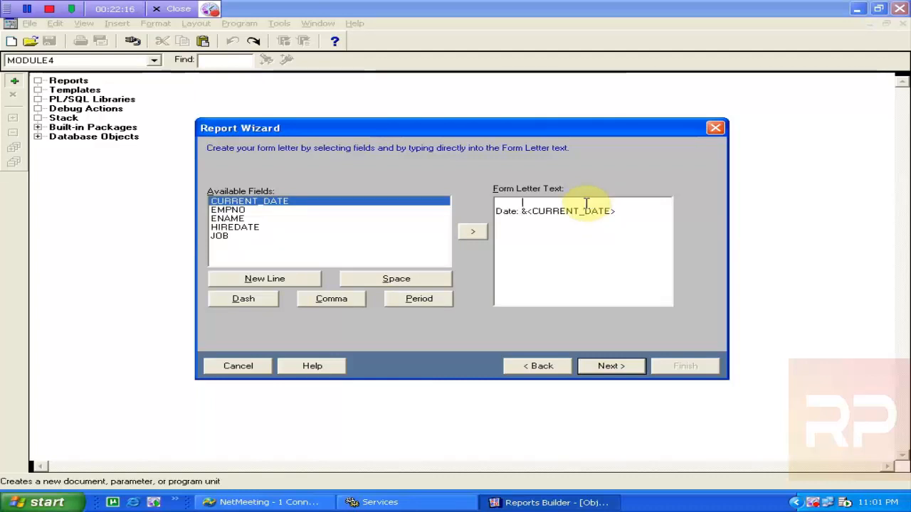
{"action": "left_click", "coordinate": [586, 204]}
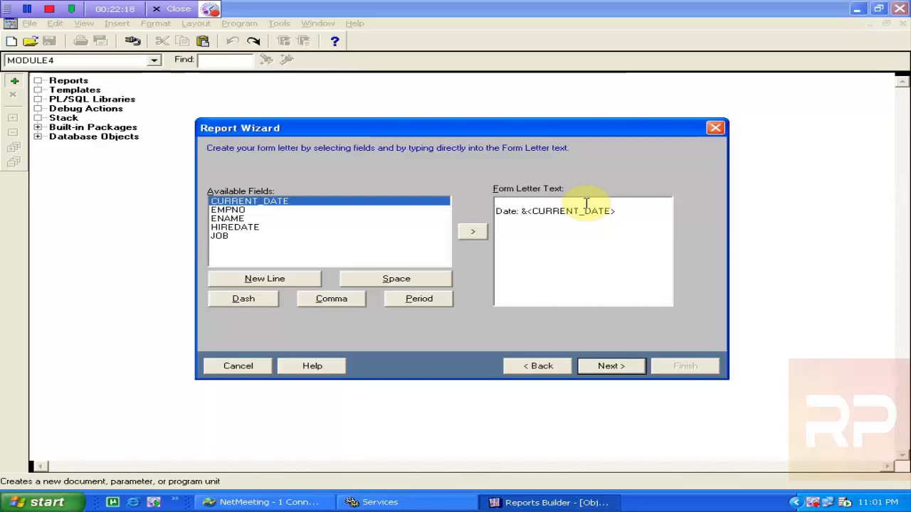
{"action": "key", "text": "Delete"}
{"action": "key", "text": "Delete"}
{"action": "key", "text": "Delete"}
{"action": "key", "text": "Delete"}
{"action": "key", "text": "Delete"}
{"action": "key", "text": "Delete"}
{"action": "key", "text": "Delete"}
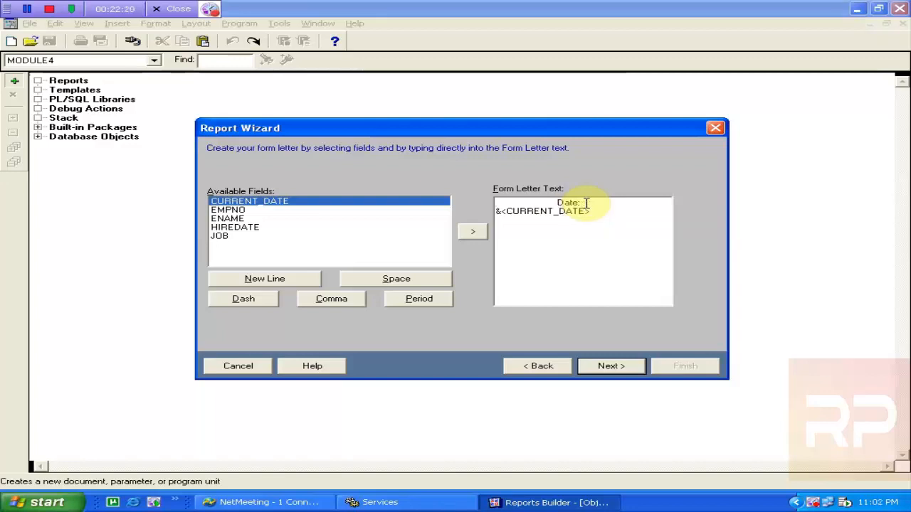
{"action": "key", "text": "Delete"}
{"action": "key", "text": "Delete"}
{"action": "key", "text": "Delete"}
{"action": "key", "text": "Delete"}
{"action": "key", "text": "Delete"}
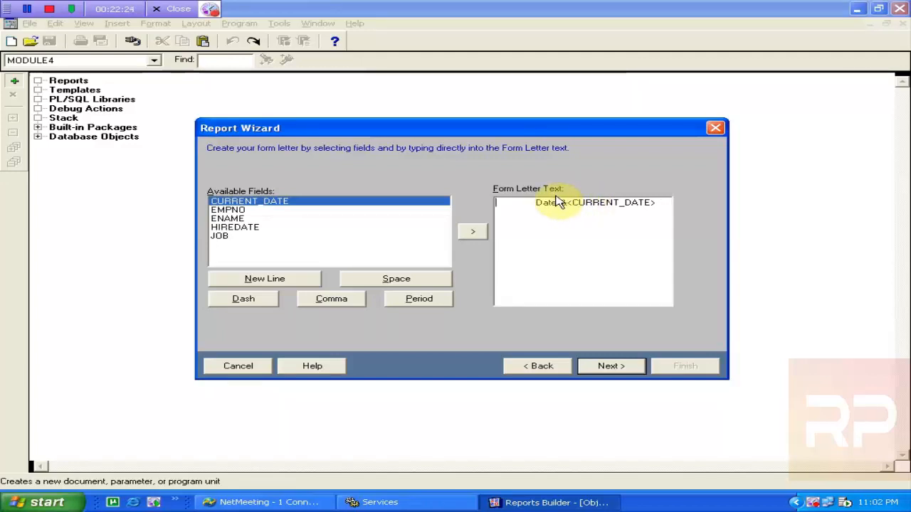
{"action": "left_click", "coordinate": [666, 203]}
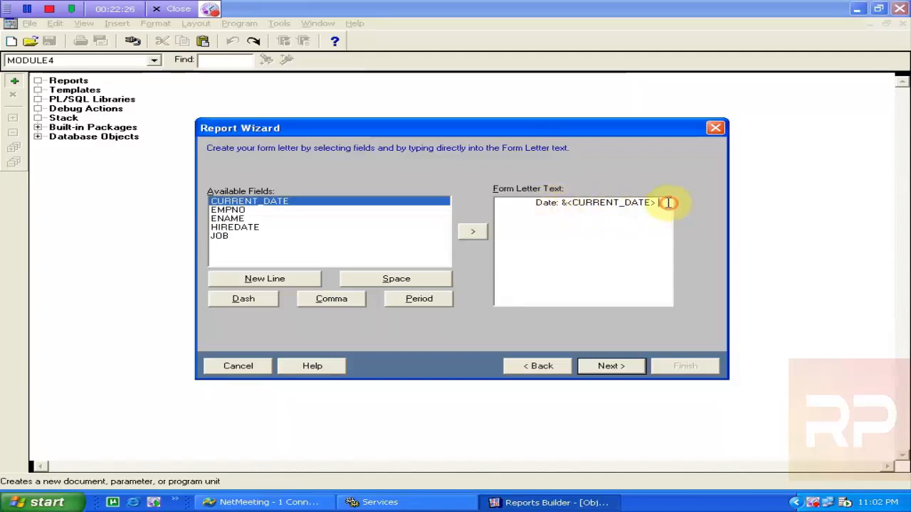
{"action": "left_click", "coordinate": [267, 281]}
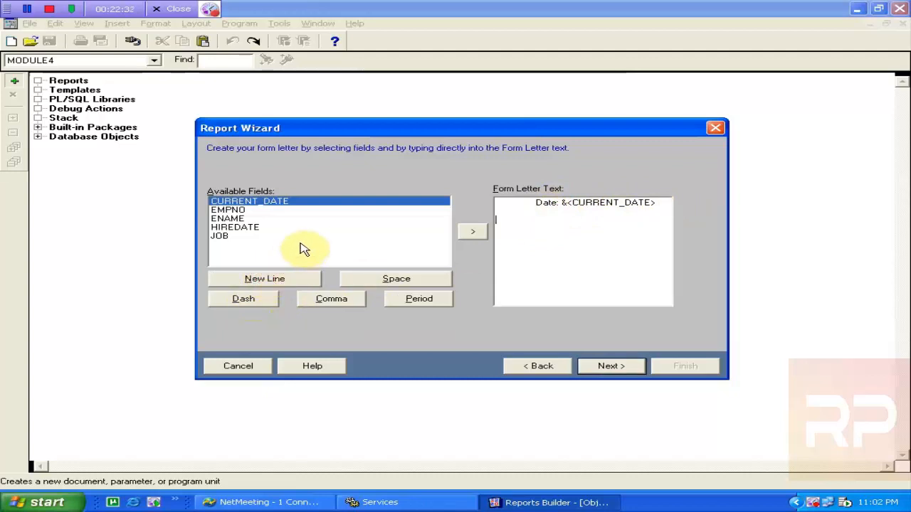
Write the greeting 'Dear &<ENAME>'
{"action": "type", "text": "De"}
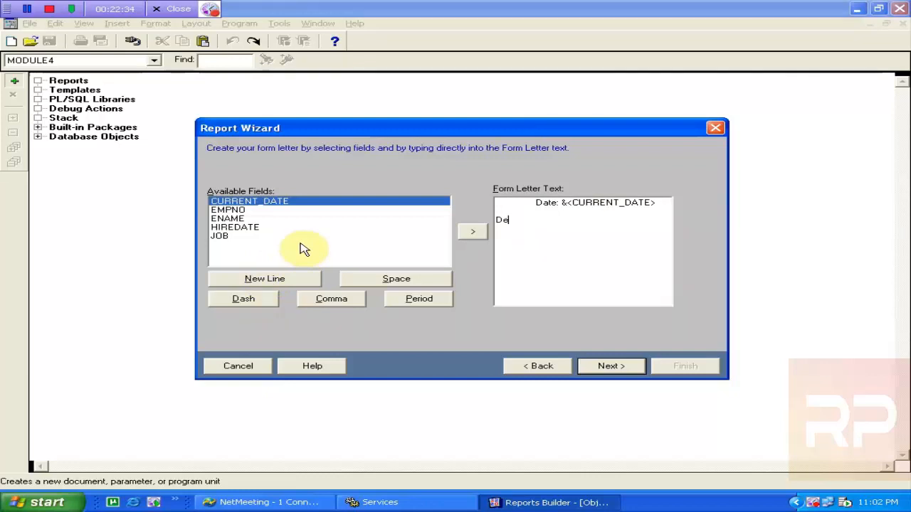
{"action": "type", "text": "ar"}
{"action": "left_click", "coordinate": [242, 218]}
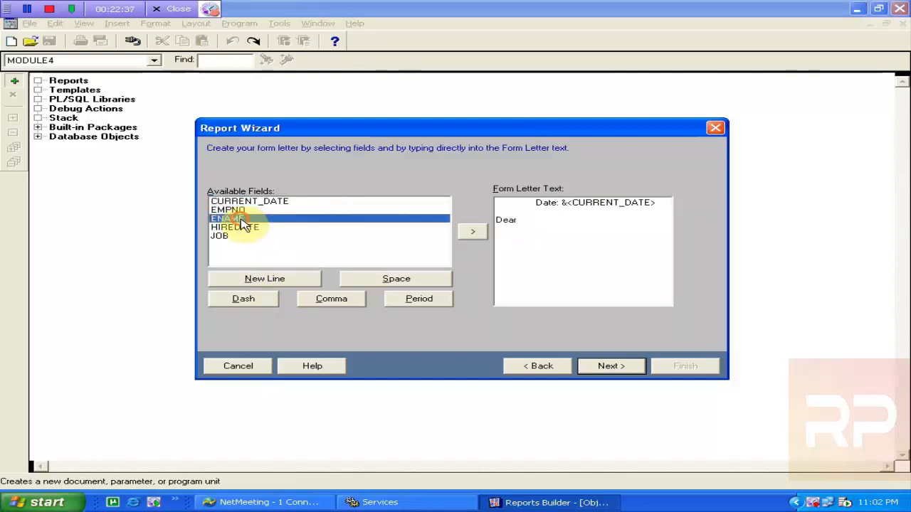
{"action": "left_click", "coordinate": [470, 238]}
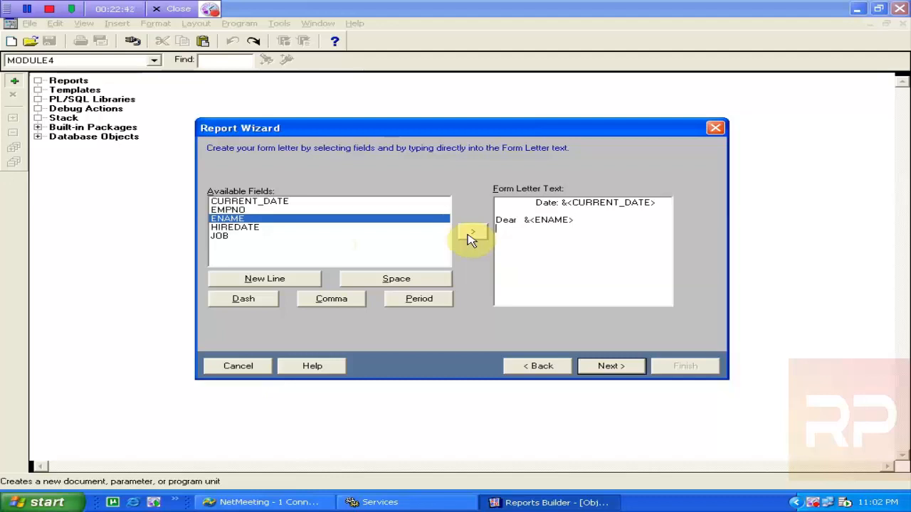
Type placeholder body text with a Tab-indented line containing the &<JOB> field
{"action": "type", "text": "aaaaaaaaaaaaaaaaaaaaa     "}
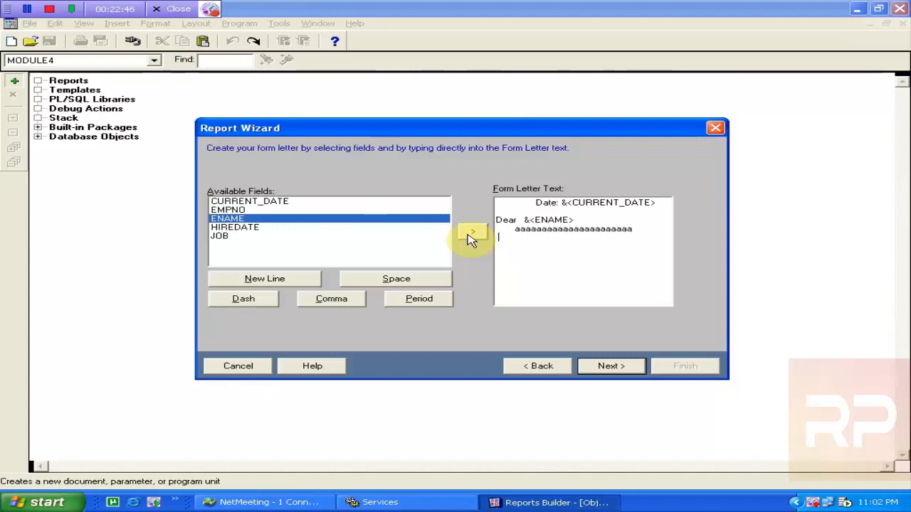
{"action": "type", "text": "aaaaaaaaaaaaaaaaaaaa"}
{"action": "key", "text": "Return"}
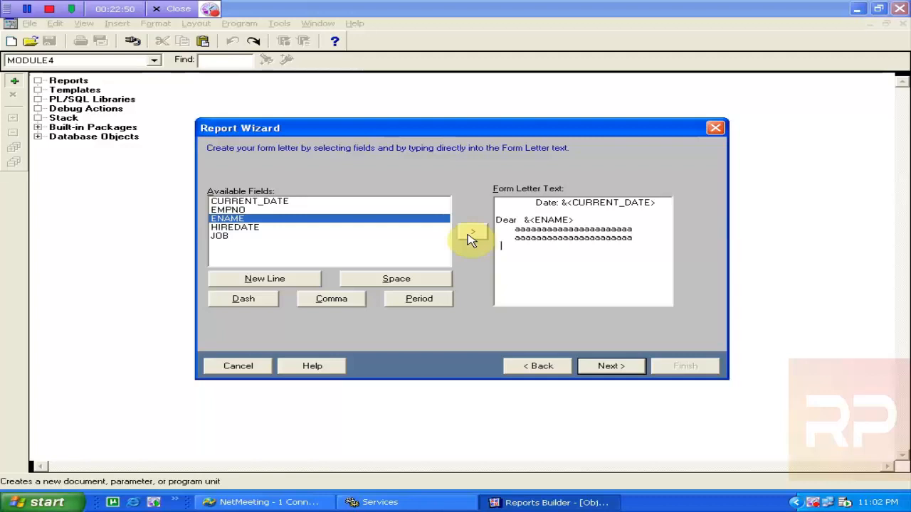
{"action": "key", "text": "Tab"}
{"action": "type", "text": "aaaaaaa"}
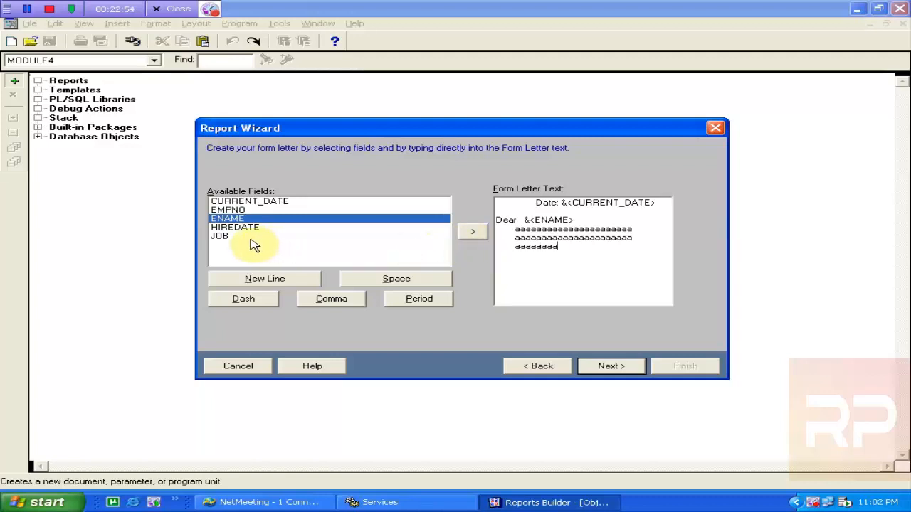
{"action": "left_click", "coordinate": [225, 237]}
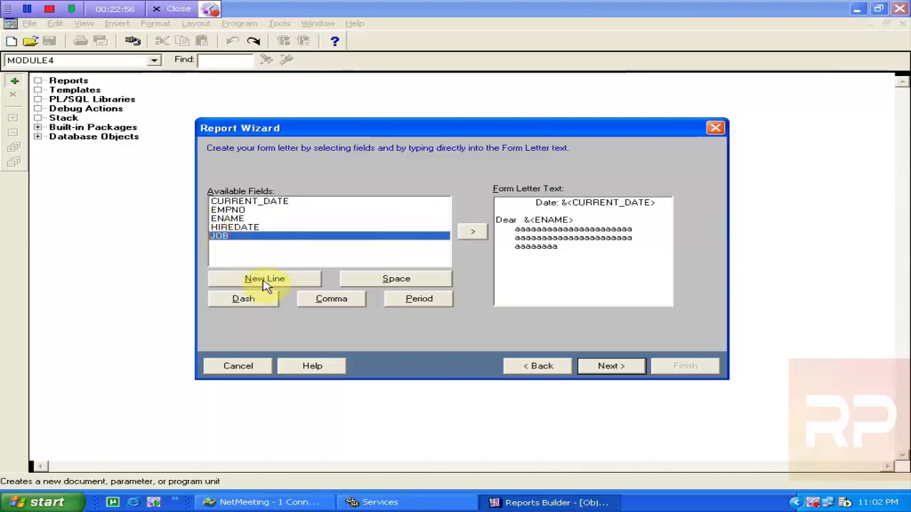
{"action": "left_click", "coordinate": [474, 232]}
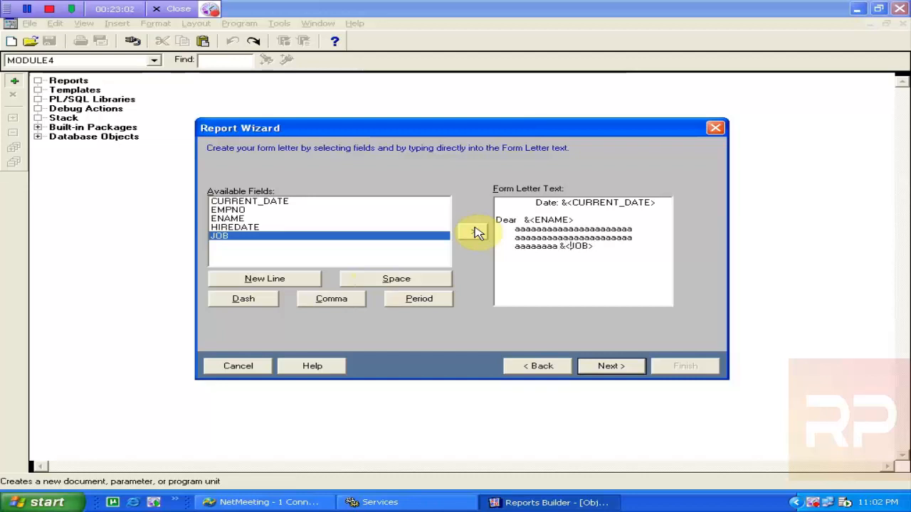
{"action": "type", "text": "aaaaaa "}
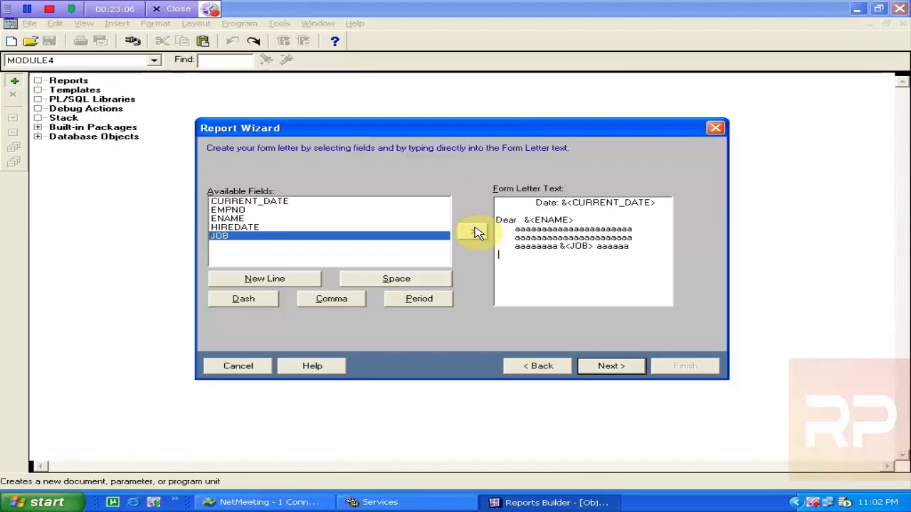
{"action": "type", "text": "     aaaaaa"}
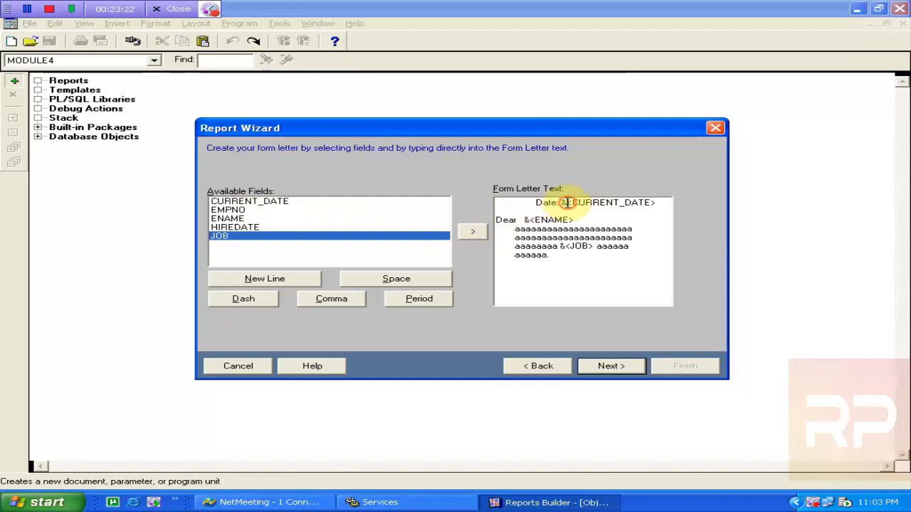
Tidy the letter text after the body's final period, typing and deleting trailing characters
{"action": "left_click", "coordinate": [528, 218]}
{"action": "left_click_drag", "start_coordinate": [567, 203], "coordinate": [600, 205]}
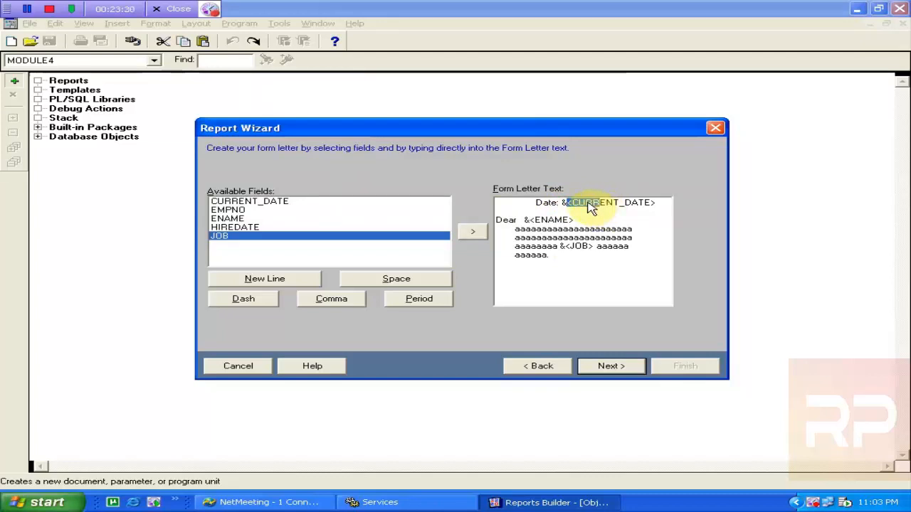
{"action": "left_click", "coordinate": [572, 255]}
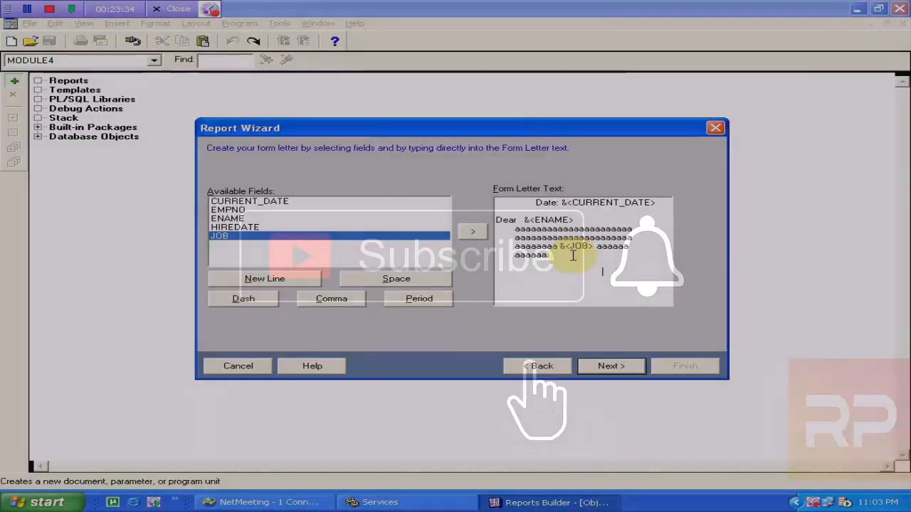
{"action": "type", "text": "a"}
{"action": "key", "text": "BackSpace"}
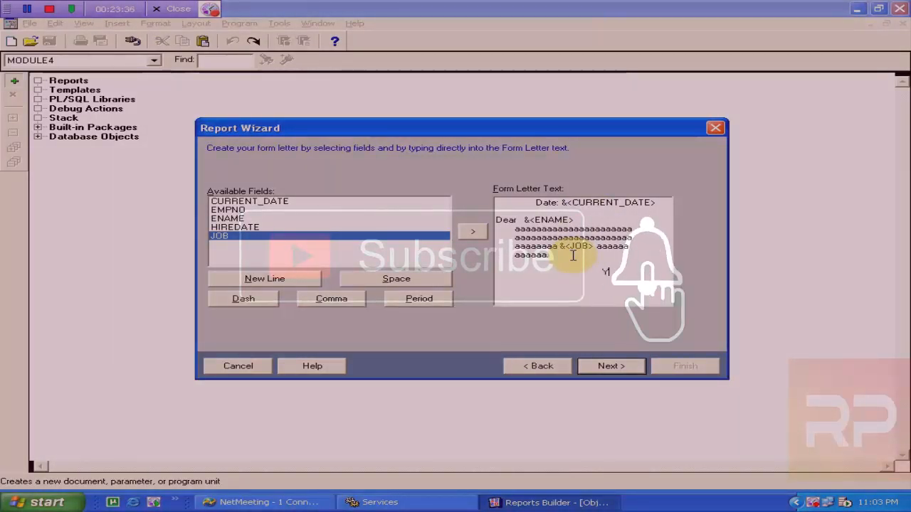
{"action": "type", "text": "YOUR"}
{"action": "key", "text": "BackSpace"}
{"action": "key", "text": "BackSpace"}
{"action": "key", "text": "BackSpace"}
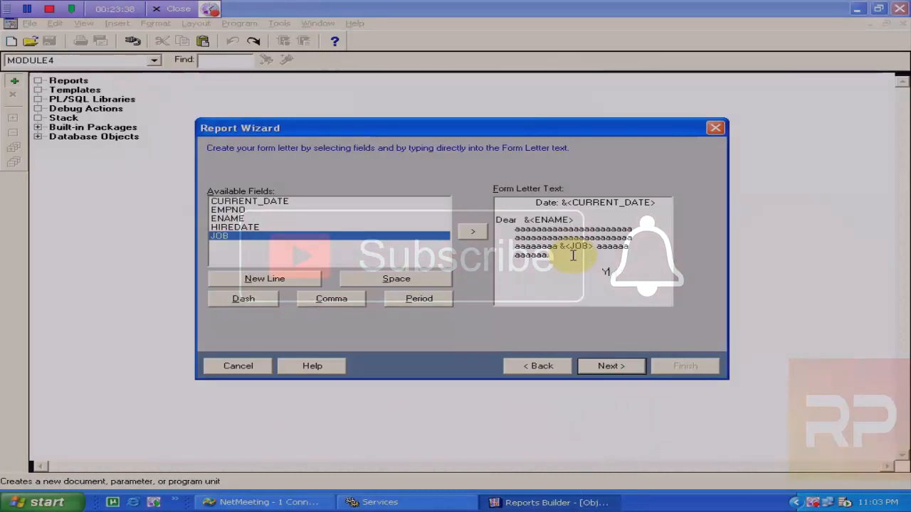